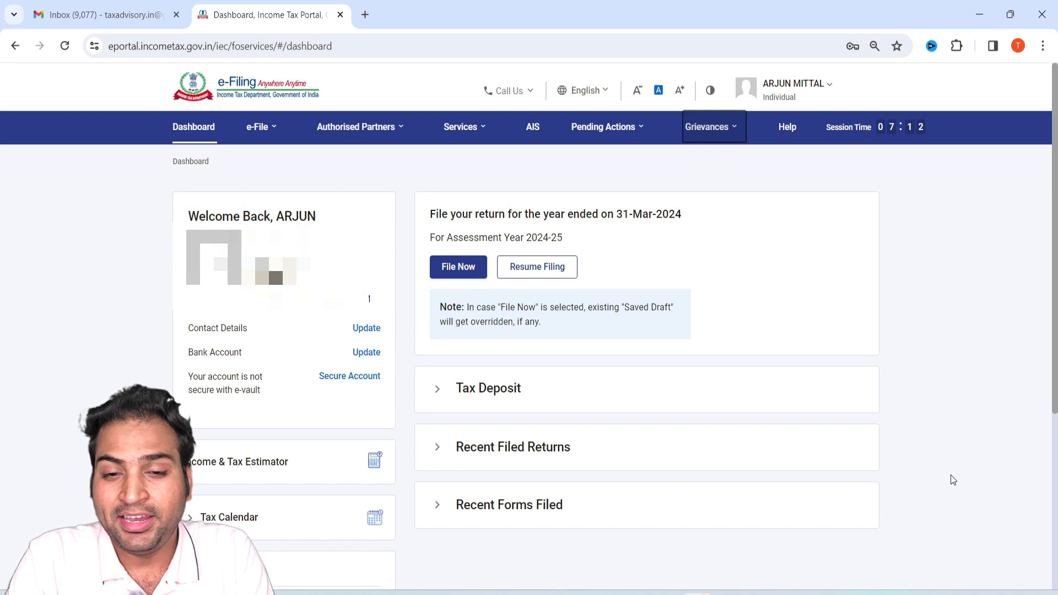
key("alt+Tab")
key("alt+Tab")
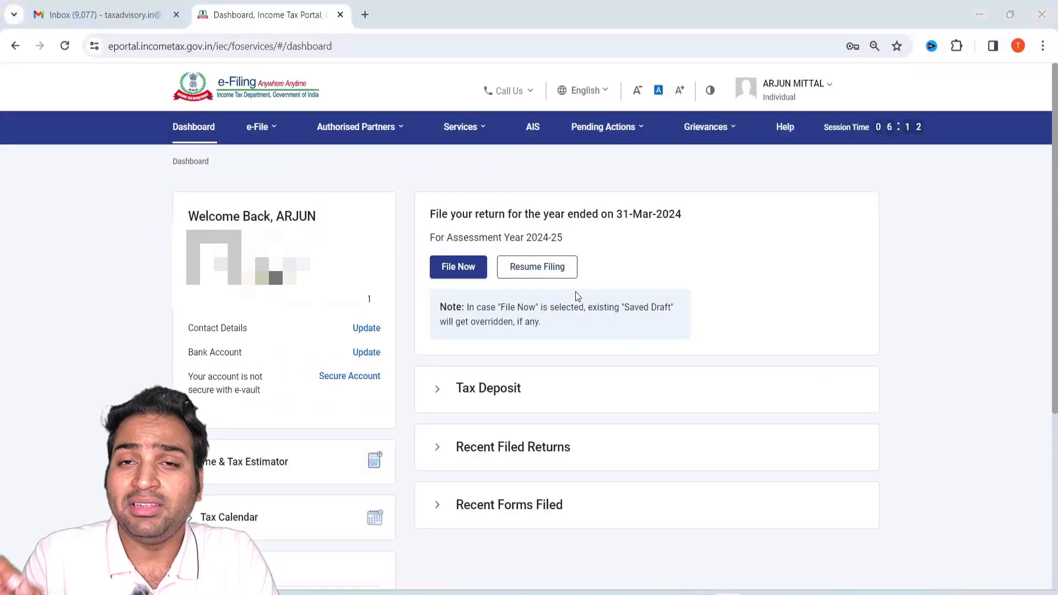
Open the File Income Tax Return page and show the assessment year choices.
left_click(257, 127)
mouse_move(286, 171)
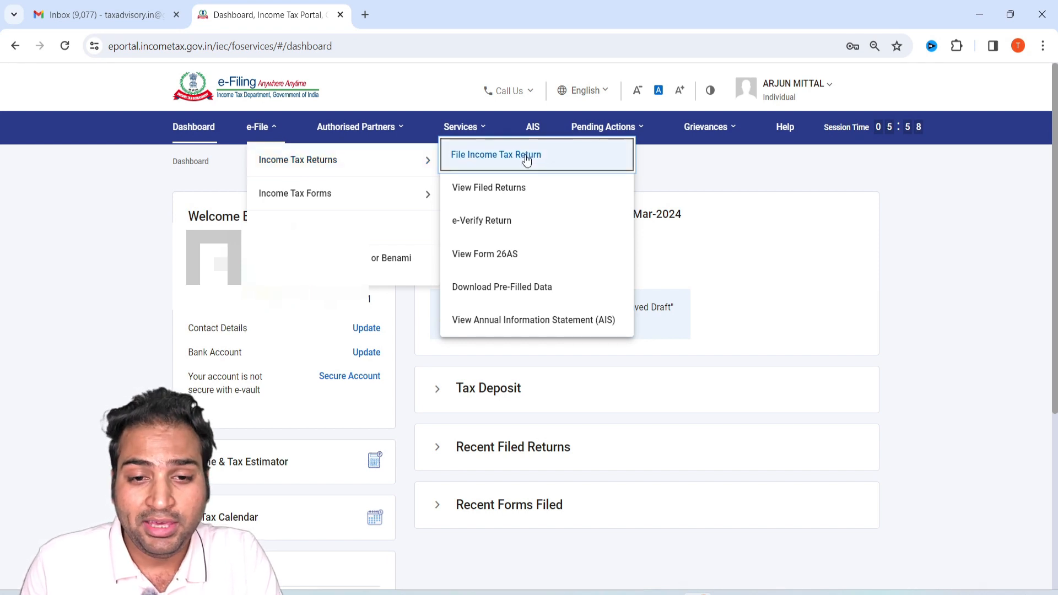
left_click(504, 156)
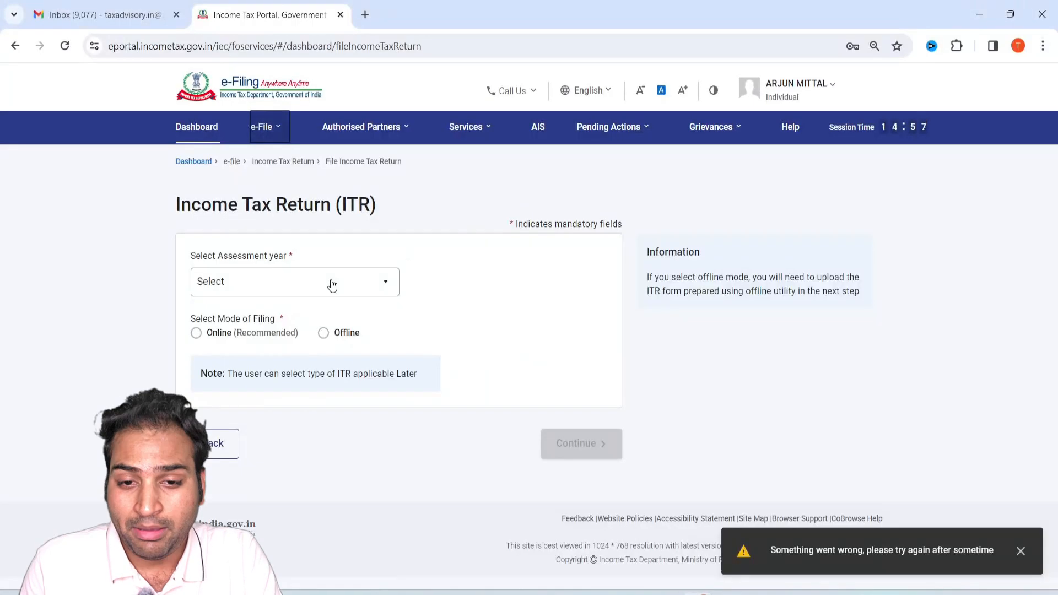
left_click(331, 283)
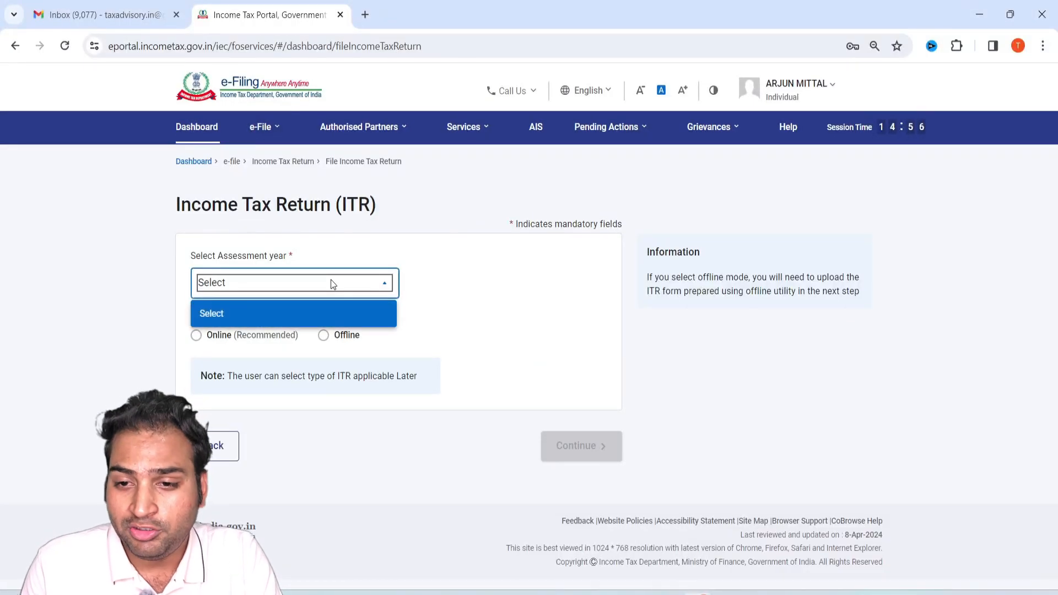
Switch to the Form 16 PDF and examine the gross salary and the allowances exempt under section 10.
key("alt+Tab")
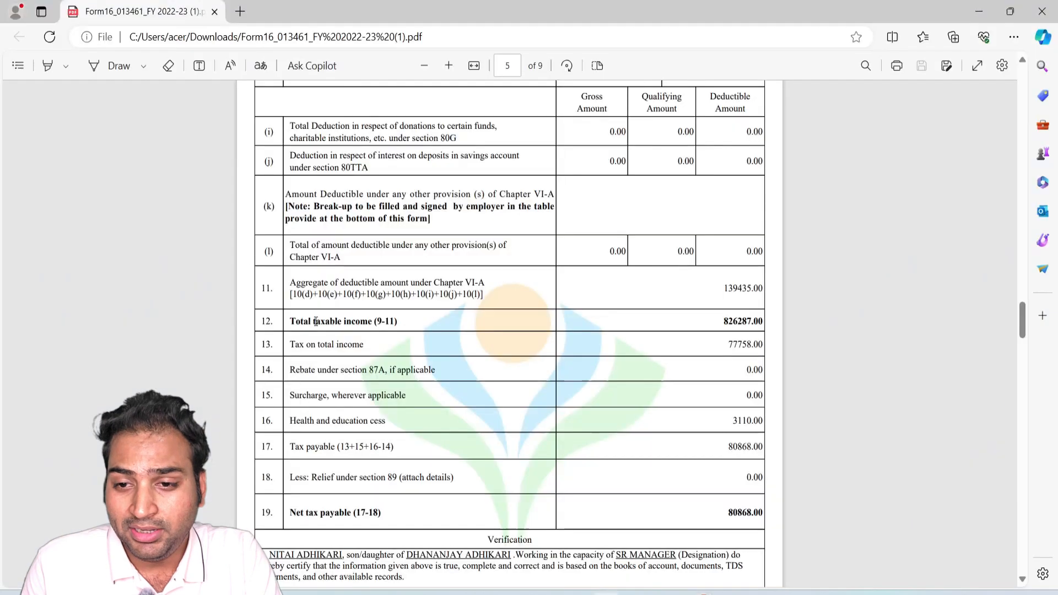
scroll(514, 316, "up", 5)
scroll(513, 317, "up", 10)
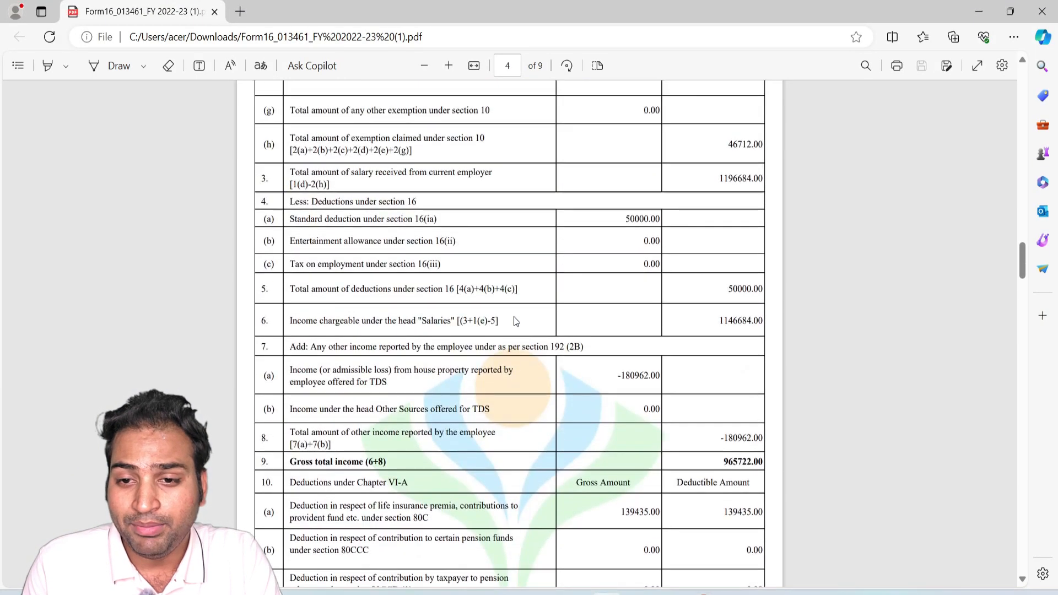
scroll(513, 317, "up", 8)
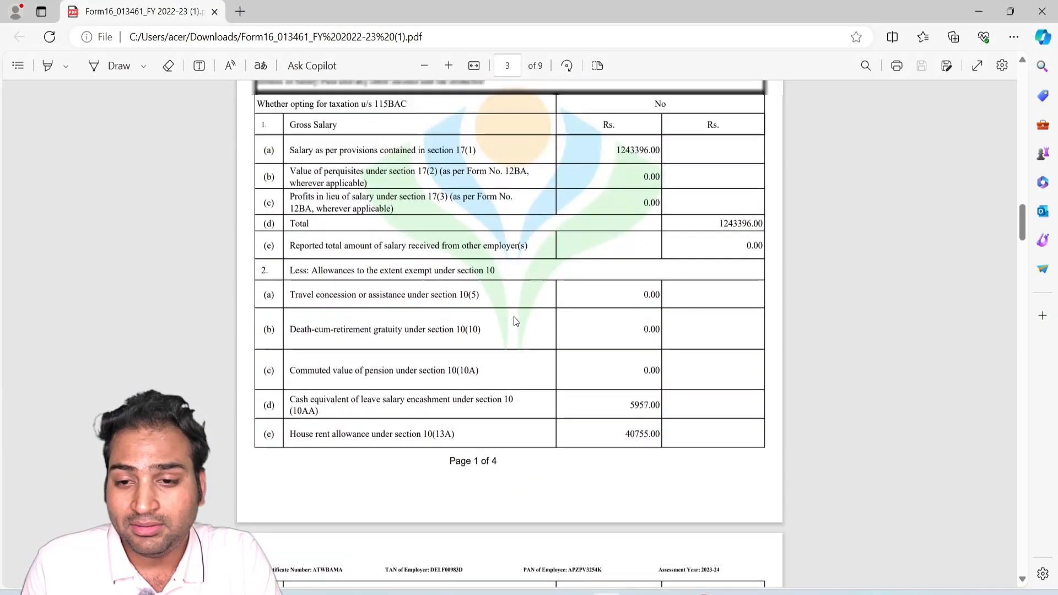
scroll(385, 274, "down", 1)
left_click_drag(289, 233, 452, 233)
left_click(513, 310)
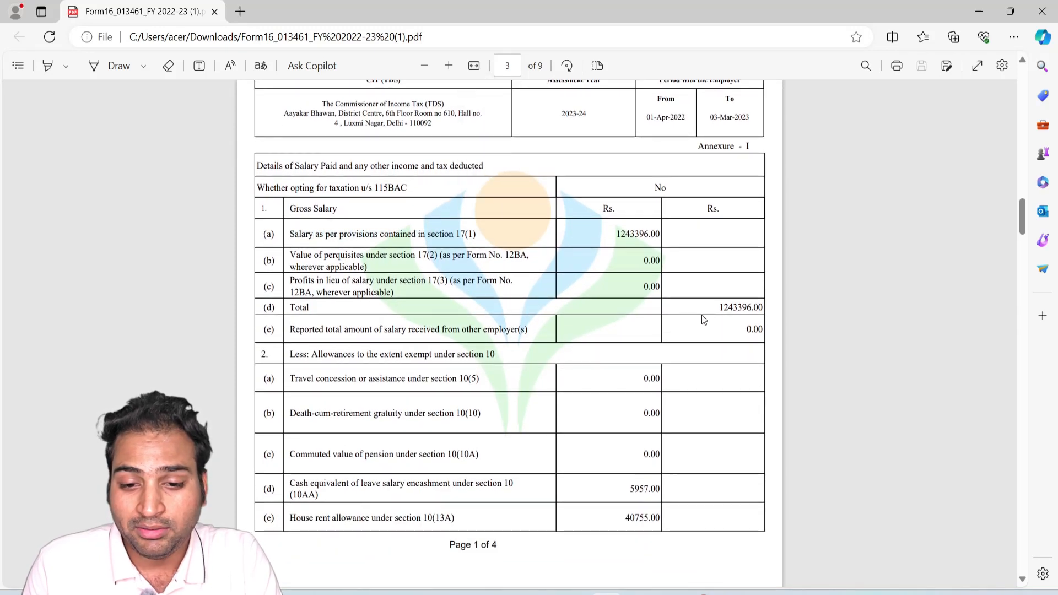
scroll(536, 352, "down", 1)
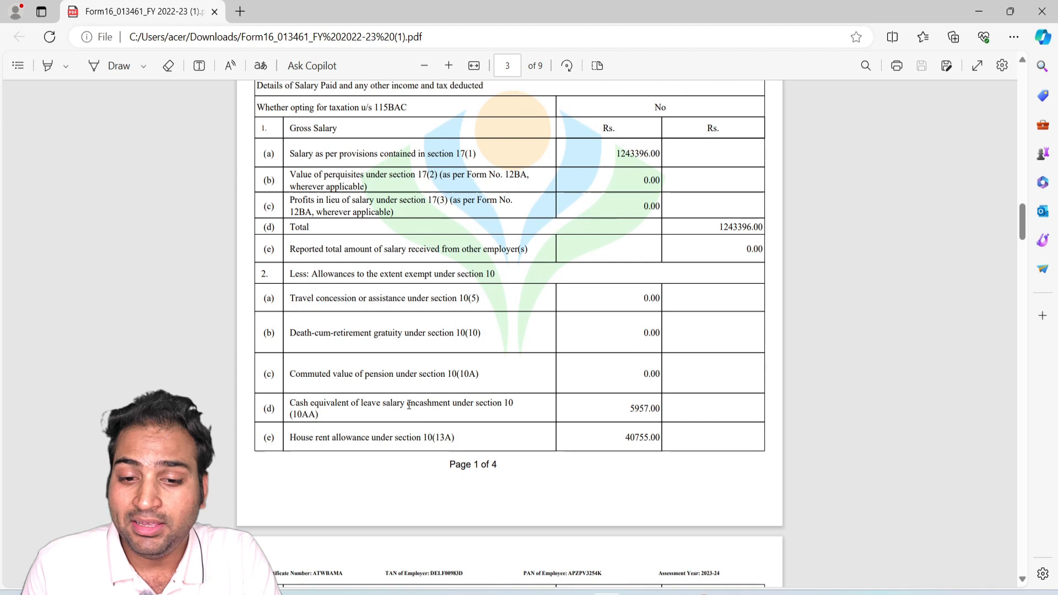
left_click_drag(446, 404, 461, 404)
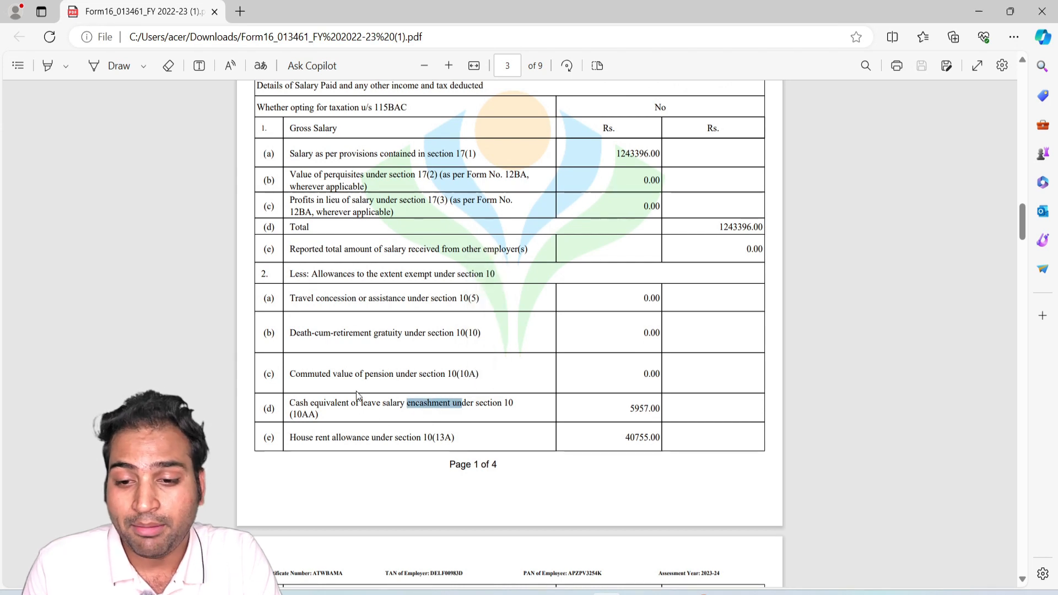
Examine Form 16's section 16 deductions, house property income, Chapter VI-A deductions and tax computation.
scroll(561, 447, "down", 6)
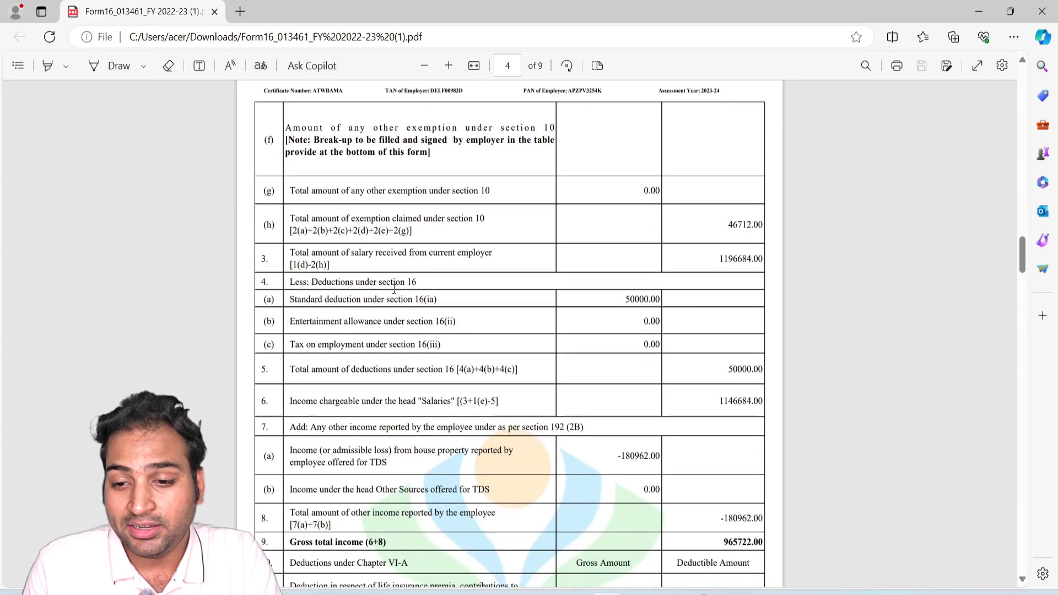
left_click_drag(369, 284, 463, 297)
scroll(400, 361, "down", 3)
left_click_drag(357, 289, 398, 291)
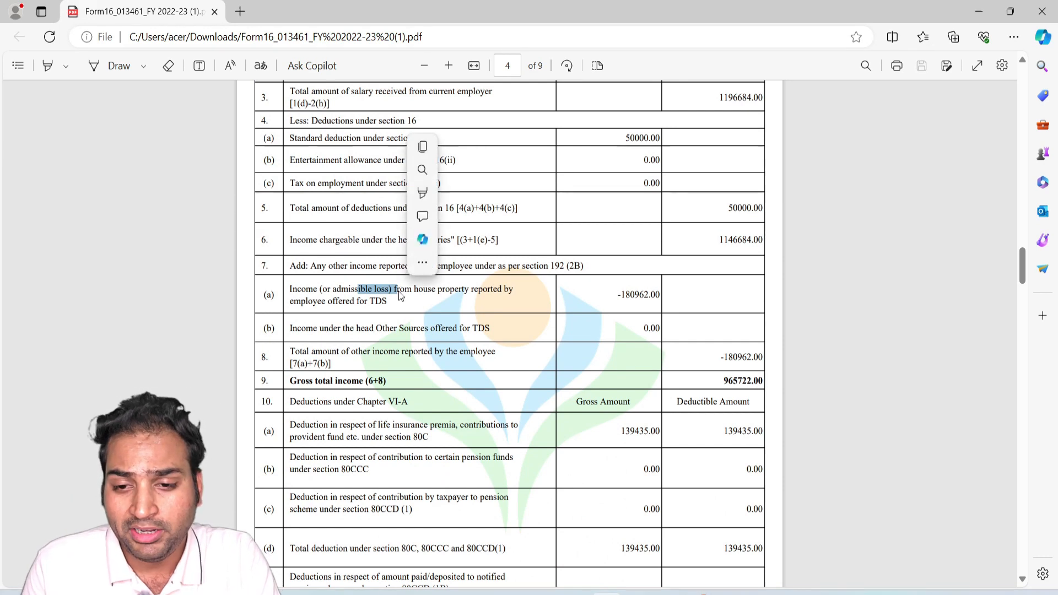
scroll(398, 291, "down", 3)
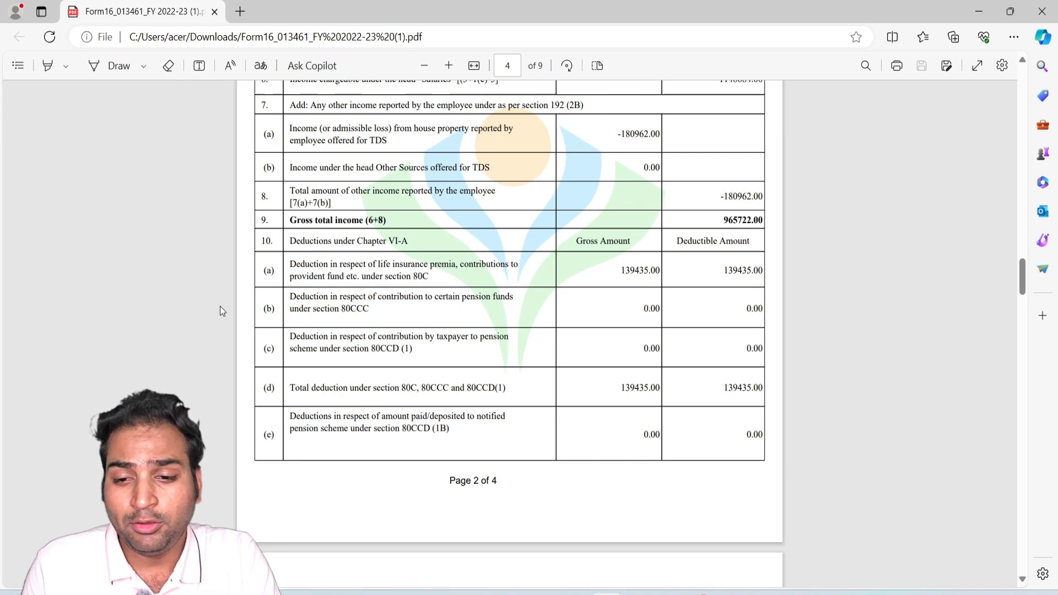
left_click_drag(423, 276, 452, 279)
scroll(530, 348, "down", 7)
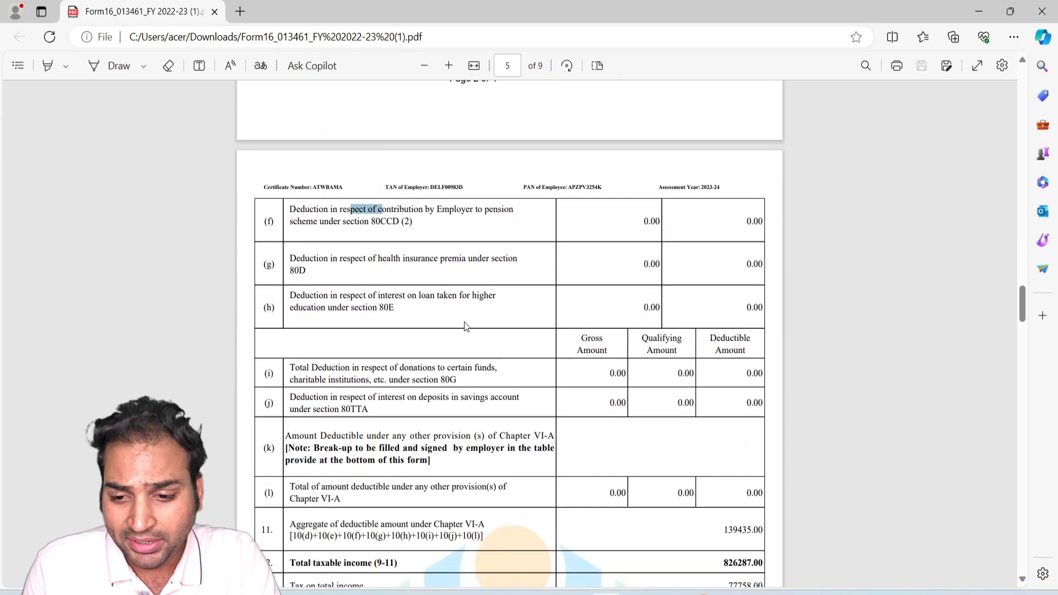
scroll(772, 471, "down", 4)
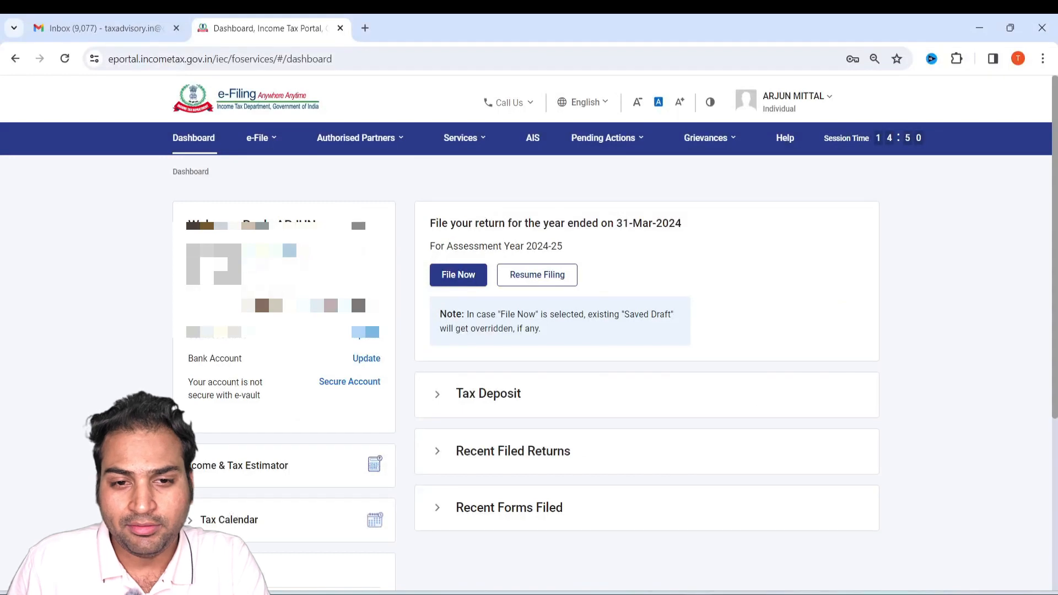
Open the File Income Tax Return page in the e-Filing portal and continue with assessment year 2024-25 in online mode.
mouse_move(278, 139)
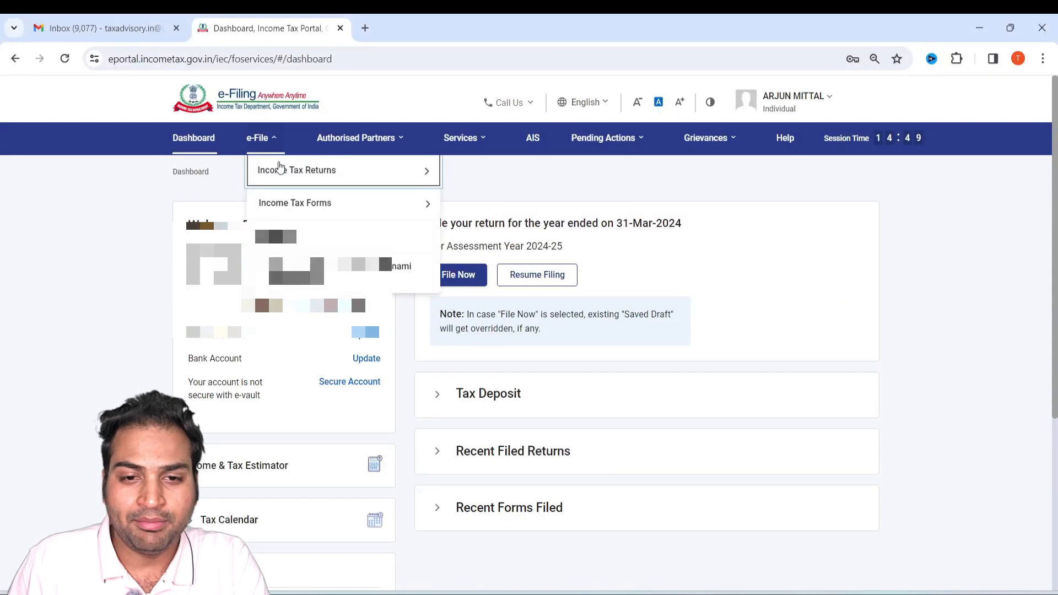
mouse_move(278, 168)
left_click(469, 165)
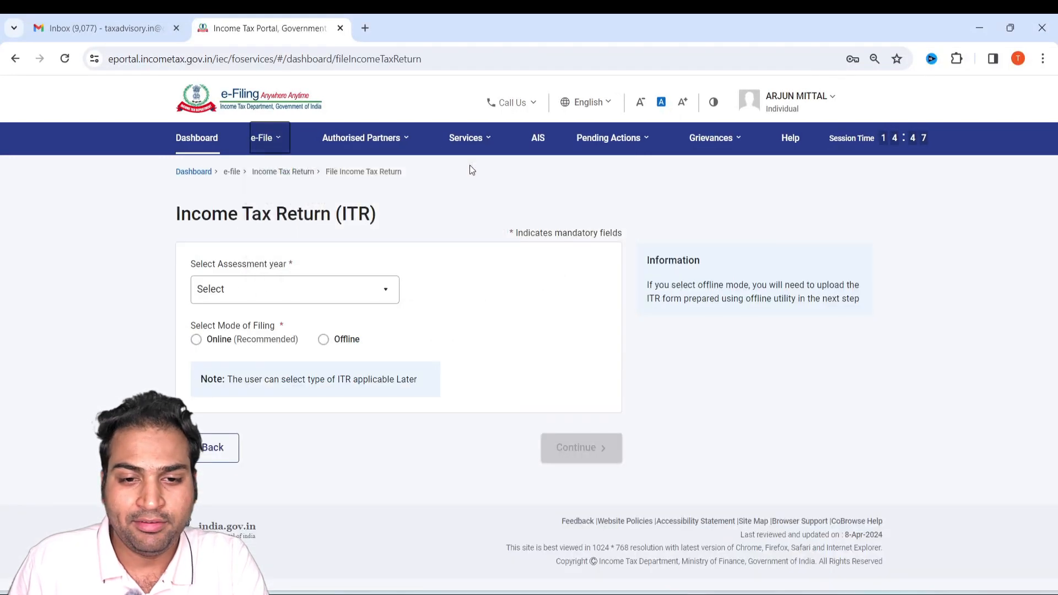
left_click(345, 295)
left_click(282, 348)
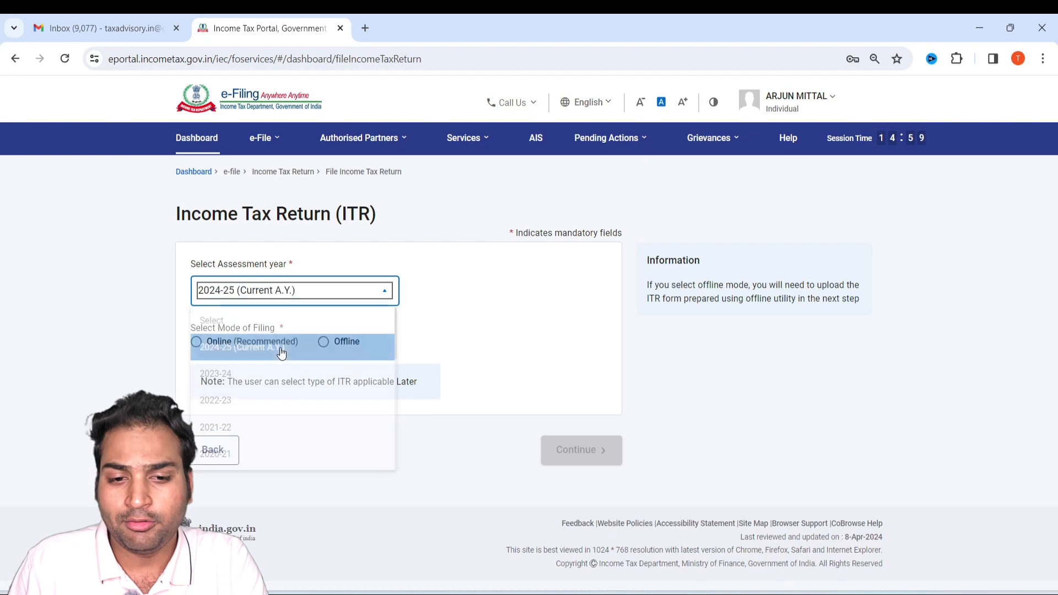
left_click(194, 344)
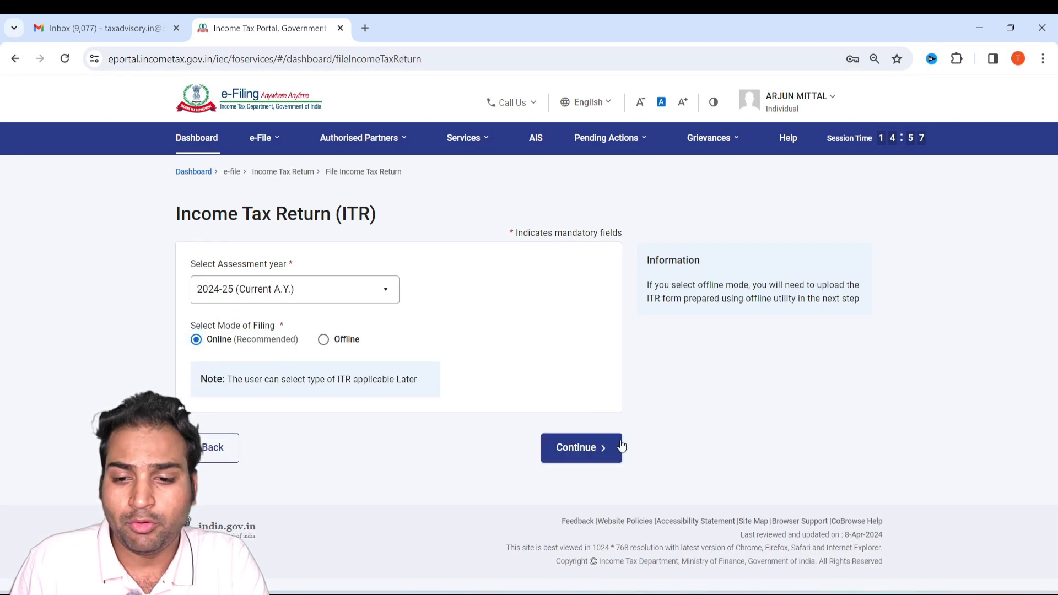
left_click(599, 441)
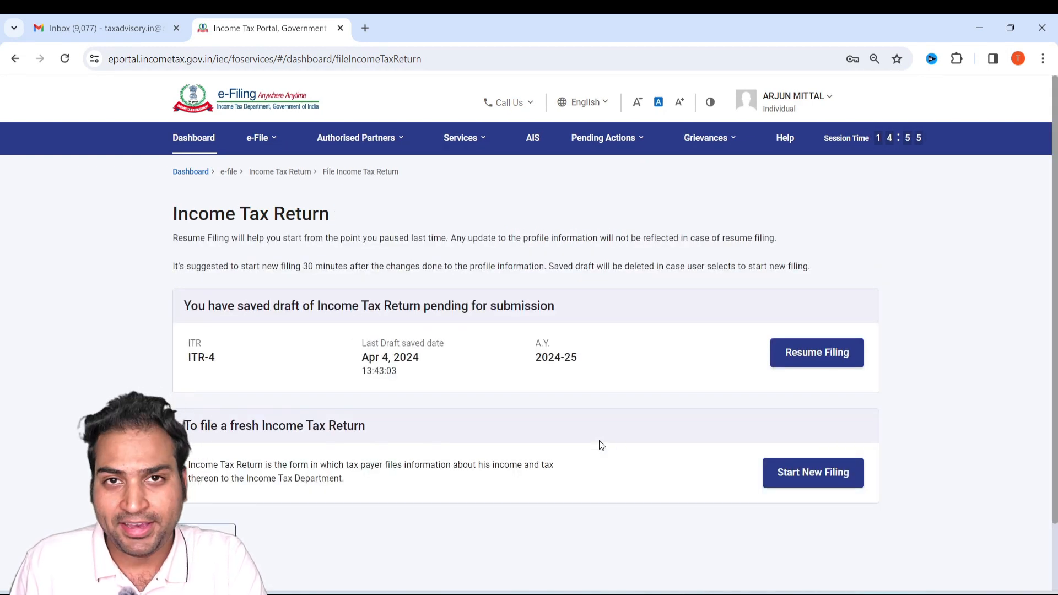
Start a new filing instead of resuming the saved draft, and continue with the Individual status.
scroll(243, 351, "down", 3)
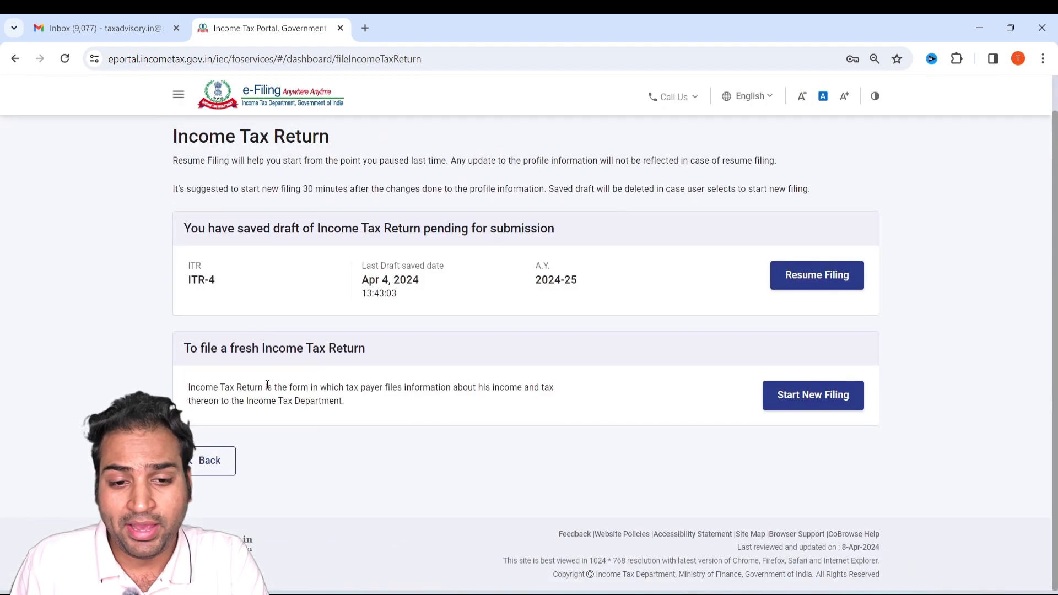
left_click(804, 411)
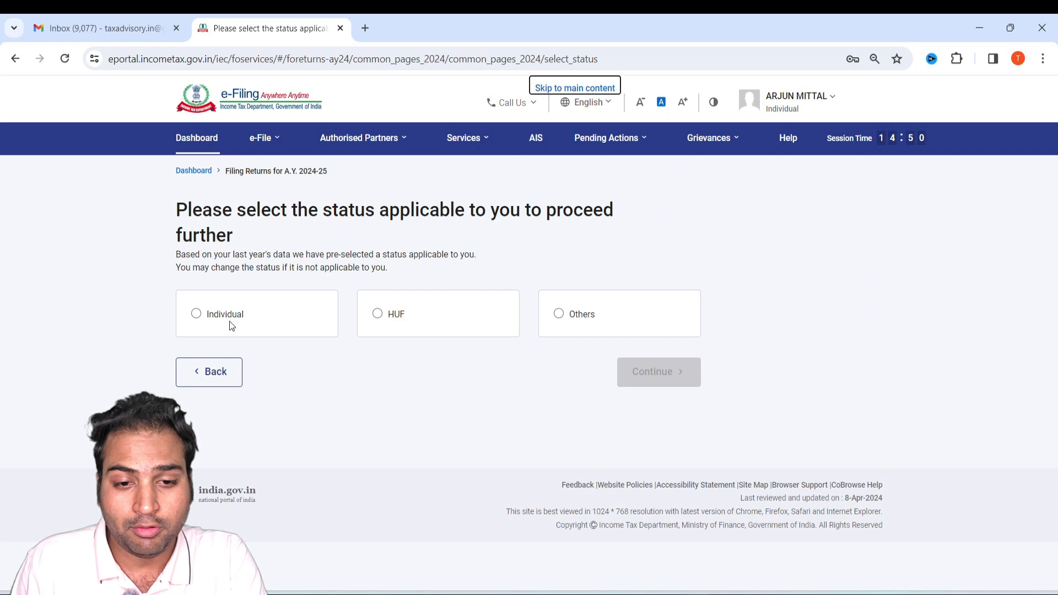
left_click(196, 314)
left_click(669, 371)
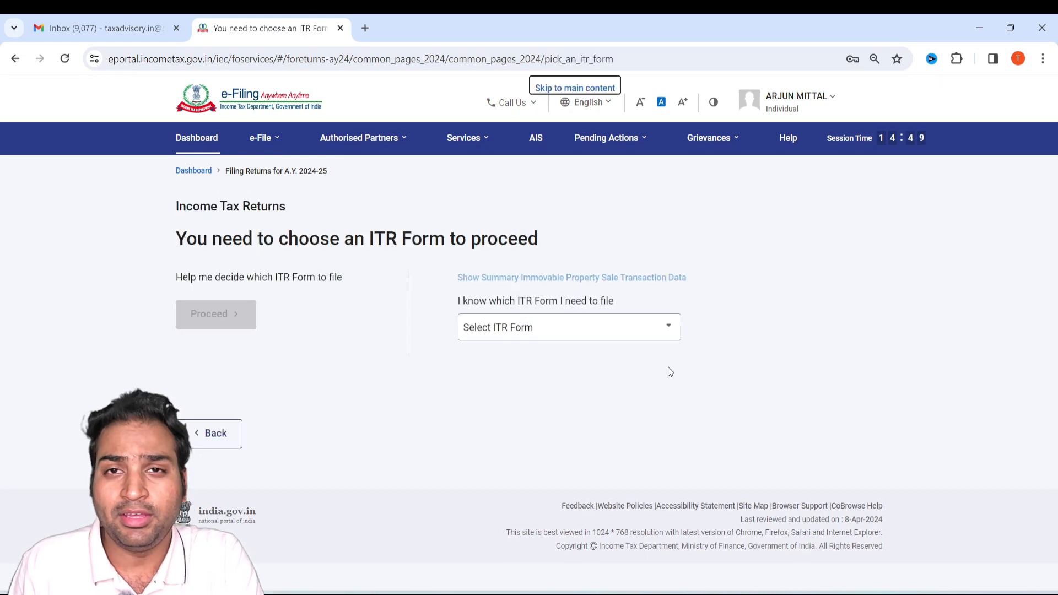
Choose the ITR-1 form, proceed with it and get the return started.
left_click(573, 326)
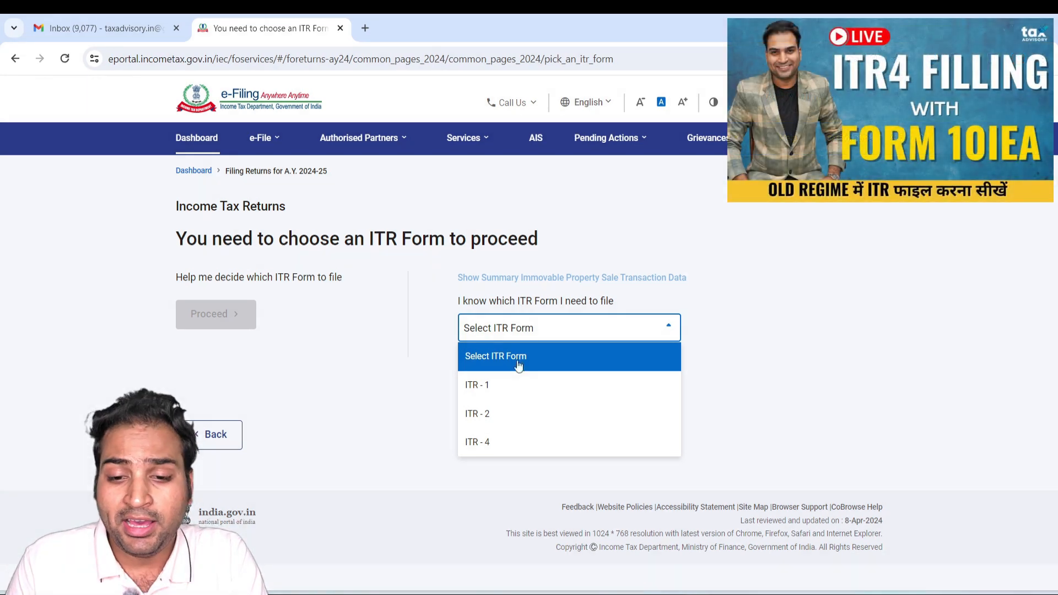
left_click(503, 390)
left_click(521, 460)
key("alt+Tab")
key("alt+Tab")
left_click(347, 425)
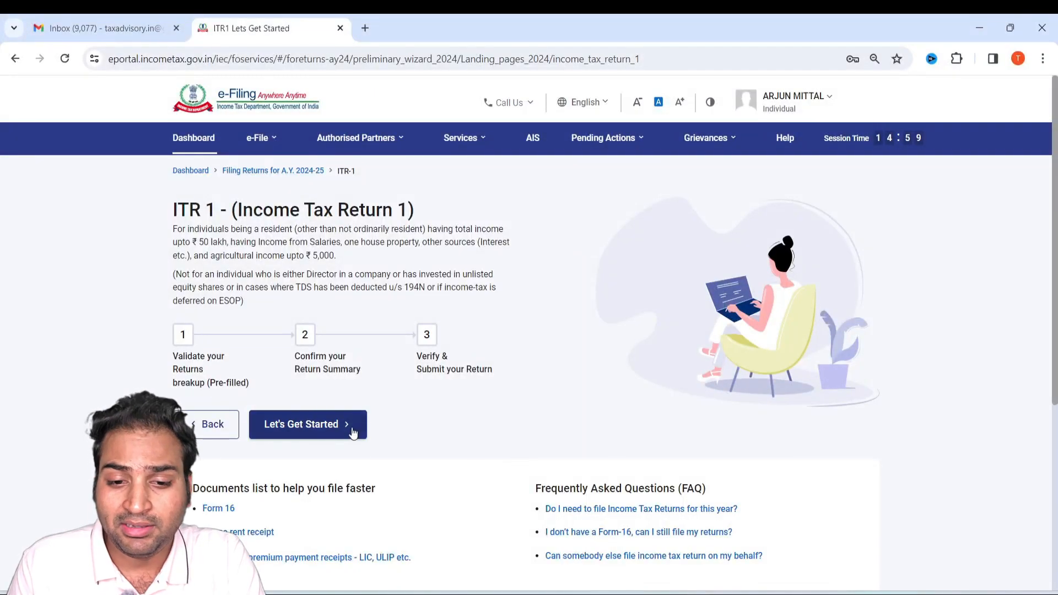
Answer the question about the reason for filing the return with Others and continue.
left_click_drag(210, 259, 480, 260)
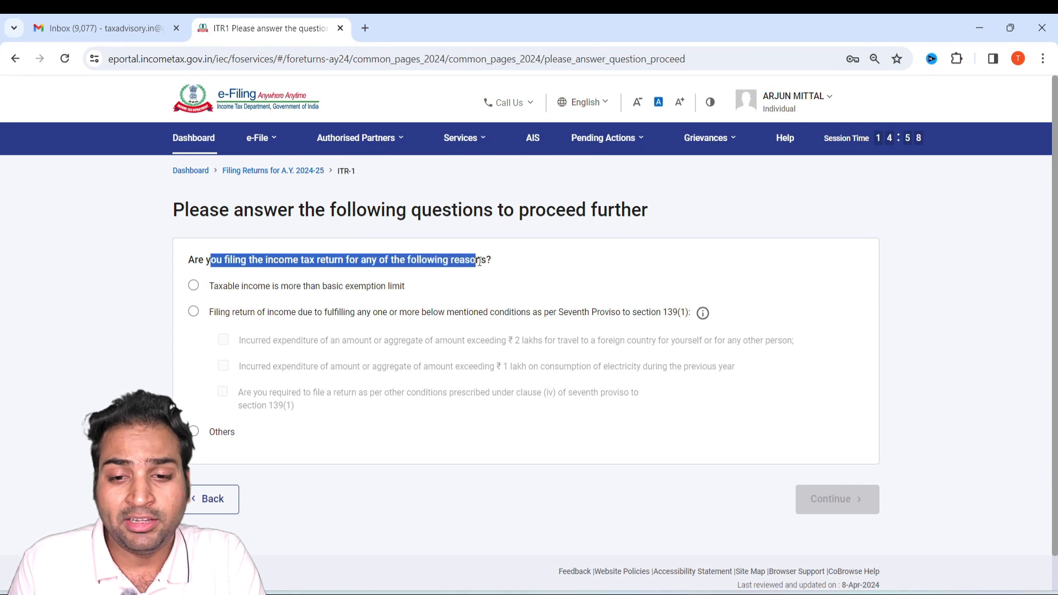
left_click_drag(241, 287, 282, 286)
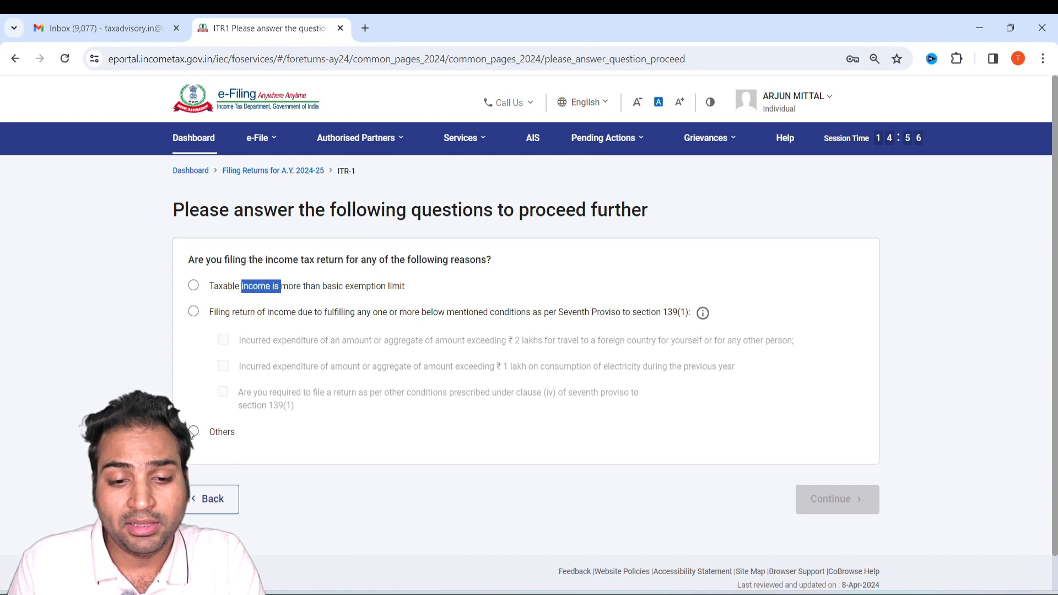
left_click(194, 431)
left_click(823, 497)
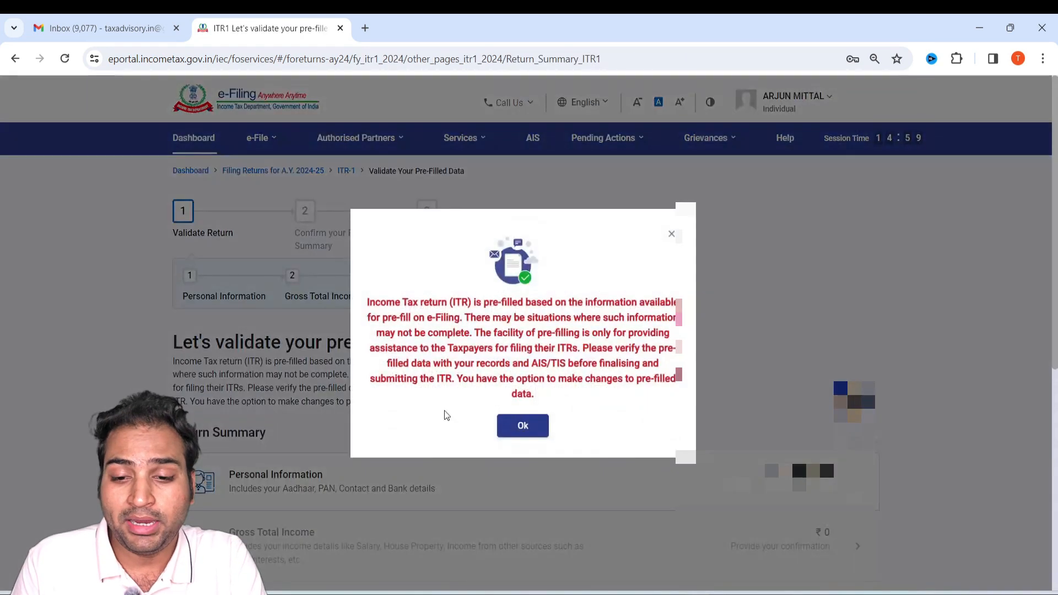
Acknowledge the pre-filled data notice and open the Personal Information section of the return summary.
left_click(522, 426)
scroll(529, 321, "down", 3)
scroll(529, 320, "down", 2)
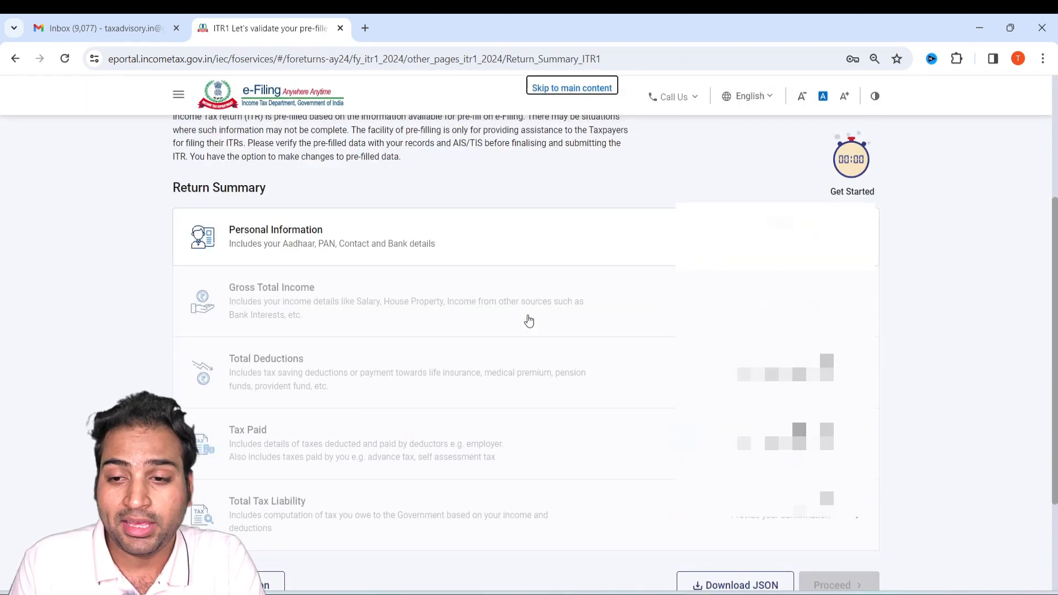
left_click(449, 256)
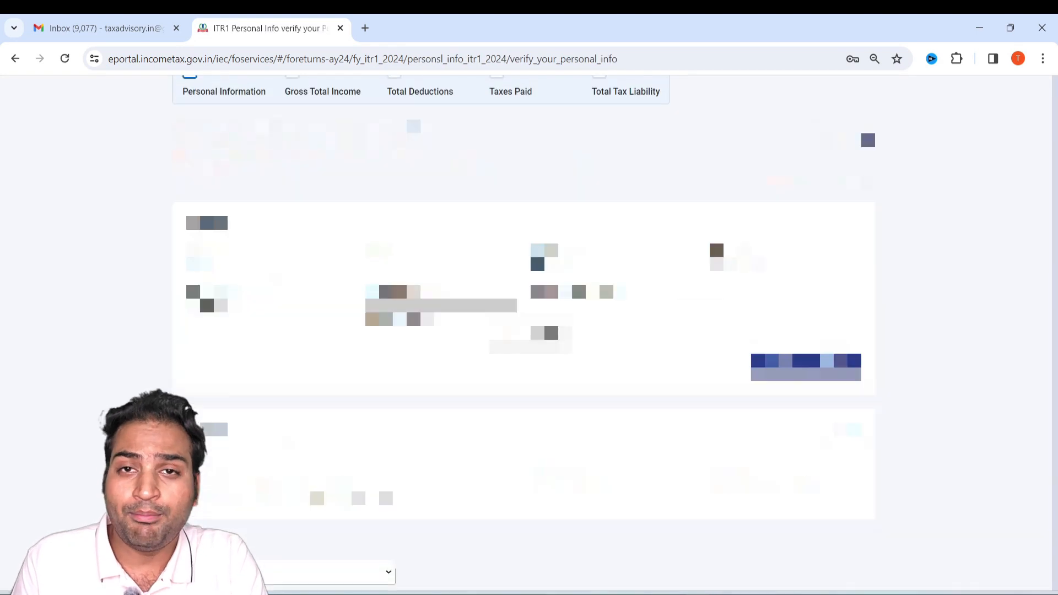
Set the Nature of Employment to Others in the personal information.
scroll(528, 331, "down", 5)
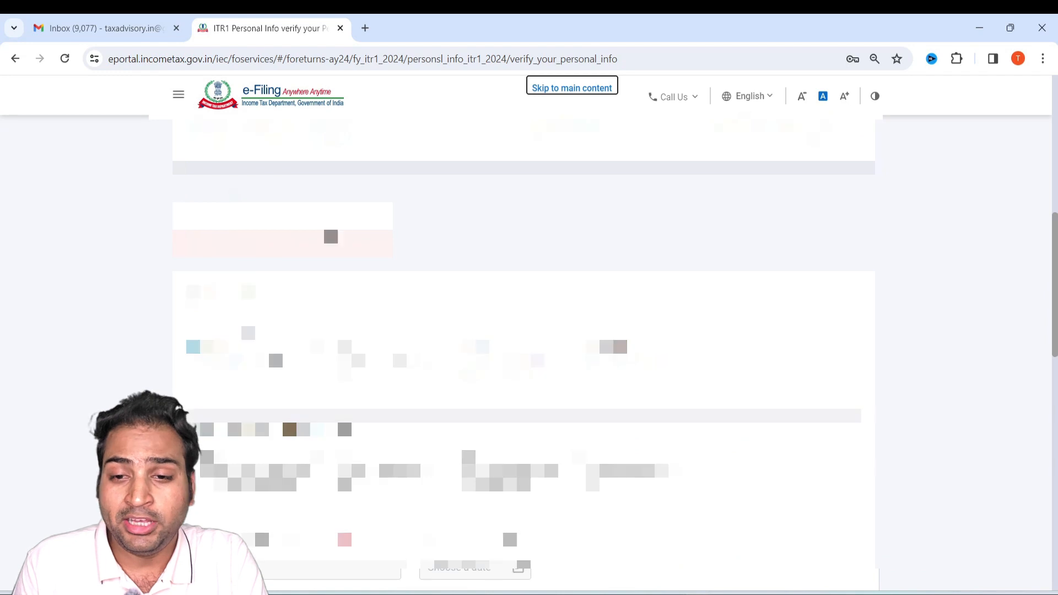
scroll(350, 229, "down", 2)
left_click(339, 223)
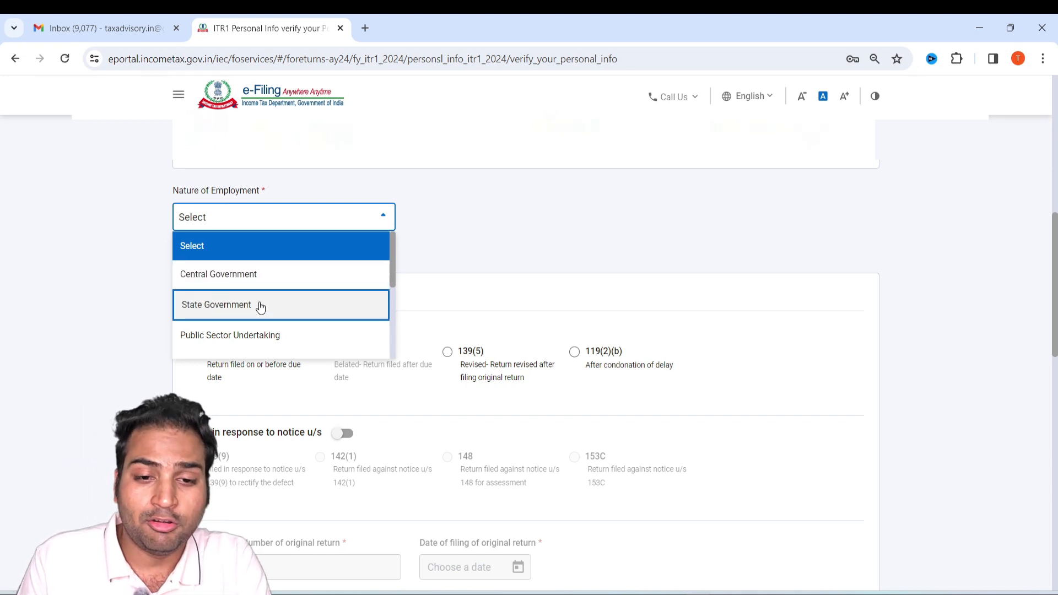
scroll(261, 313, "down", 1)
scroll(261, 313, "down", 1)
scroll(264, 260, "up", 1)
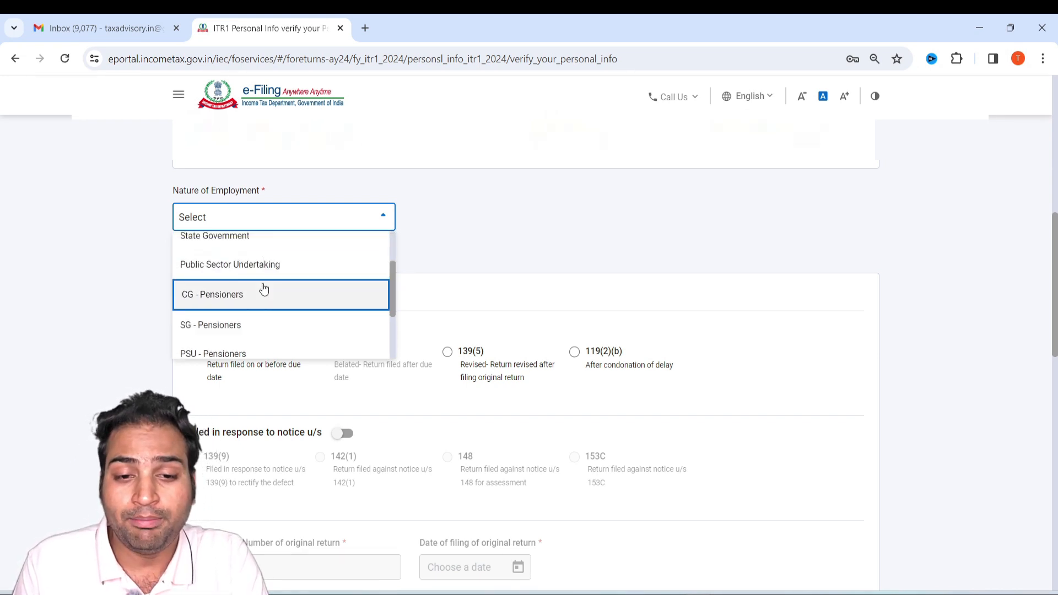
scroll(286, 274, "down", 1)
scroll(248, 322, "down", 1)
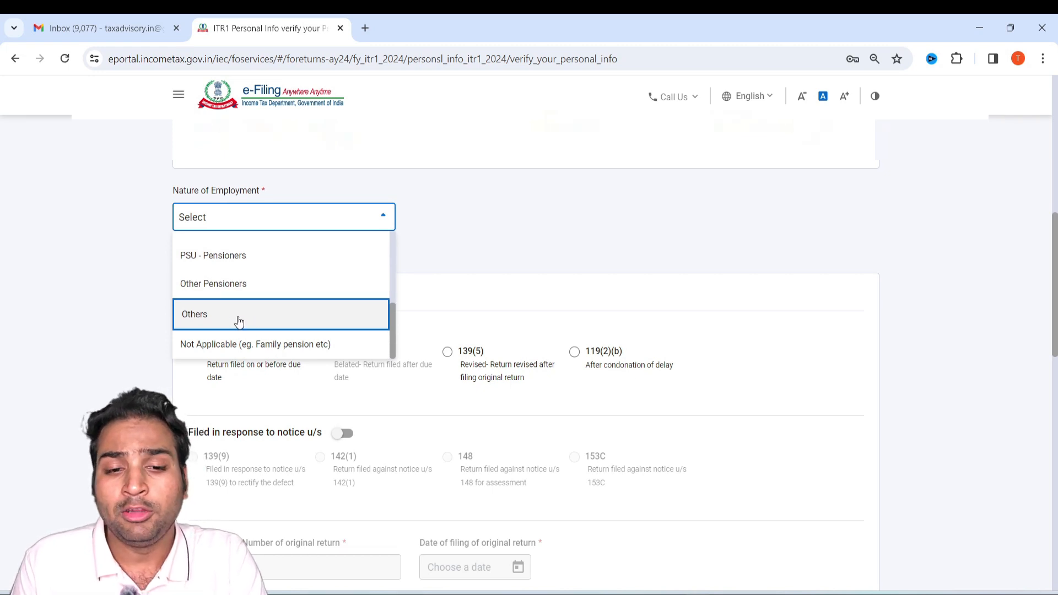
left_click(239, 319)
scroll(237, 316, "down", 6)
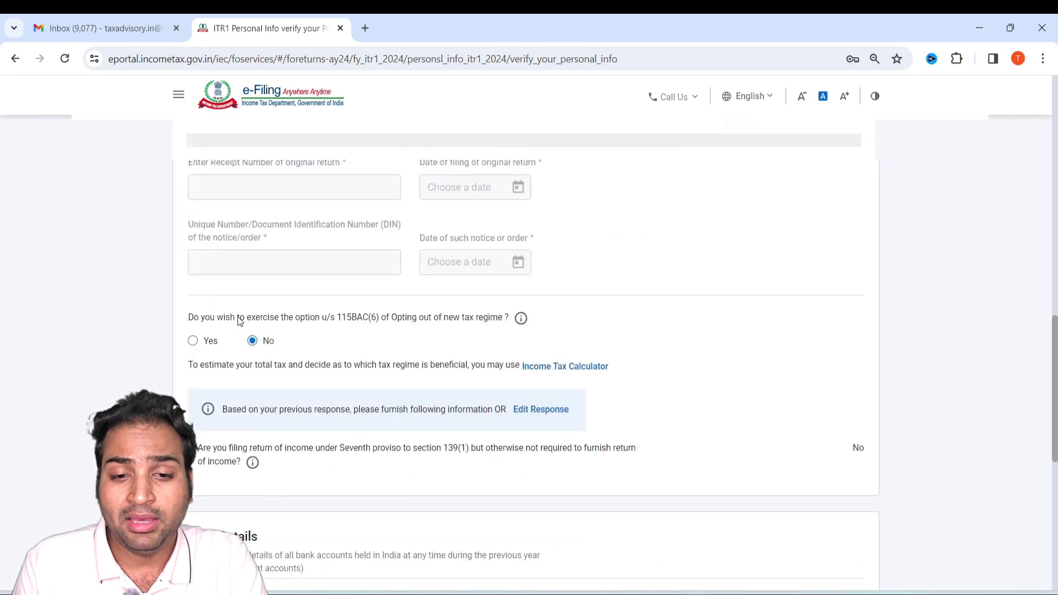
Review the filing section and answer Yes to opting out of the new tax regime under section 115BAC(6).
scroll(237, 316, "up", 4)
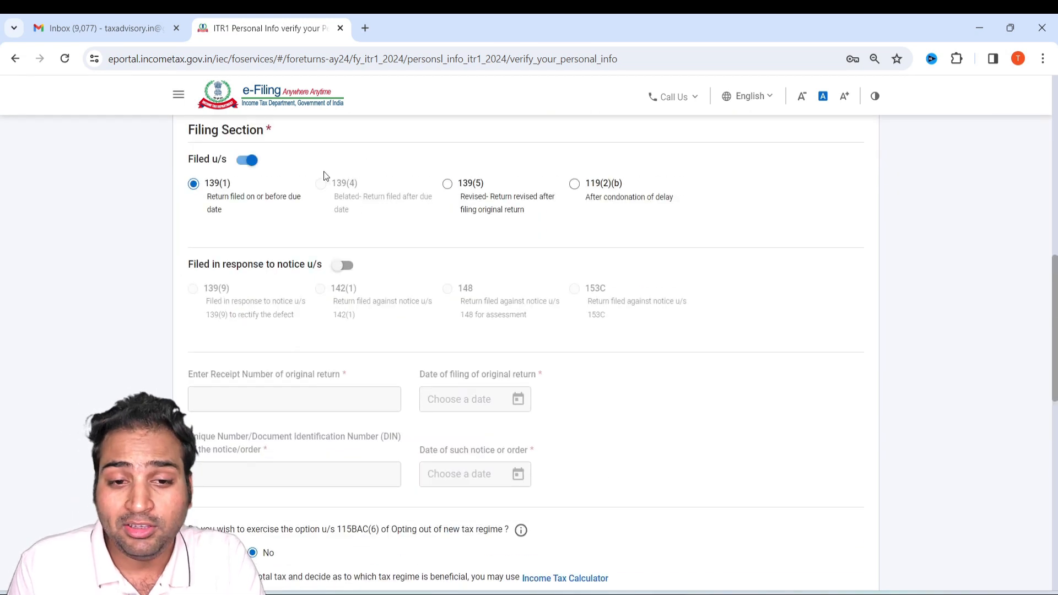
scroll(375, 284, "down", 1)
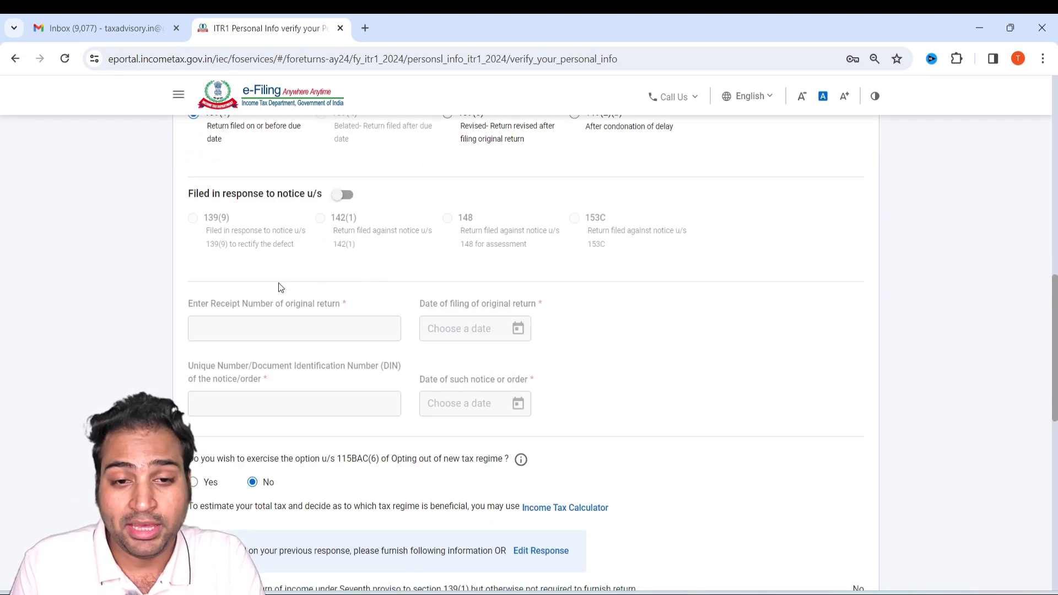
scroll(323, 295, "up", 1)
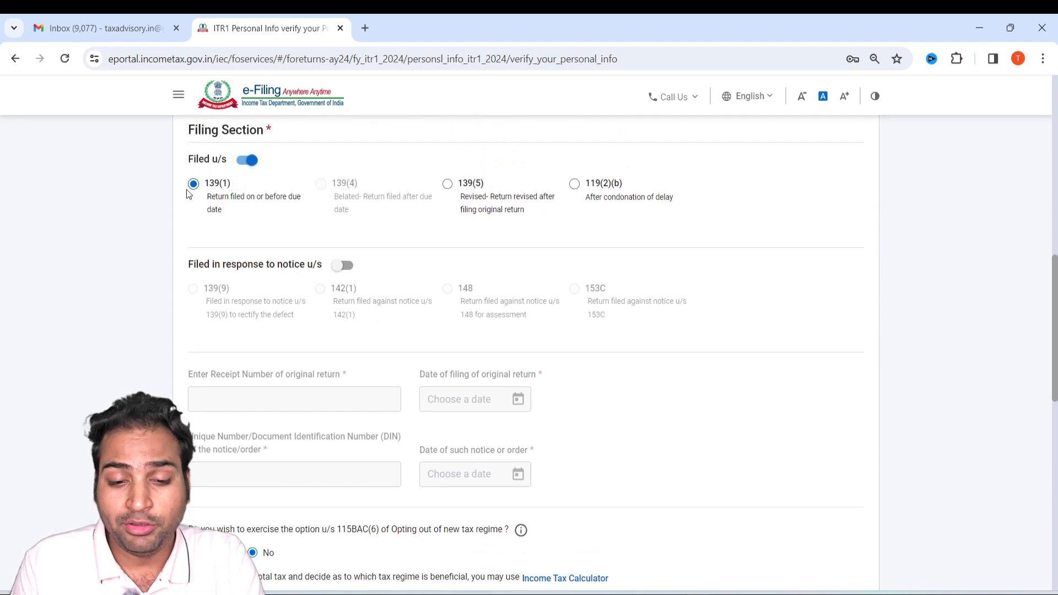
scroll(277, 284, "down", 2)
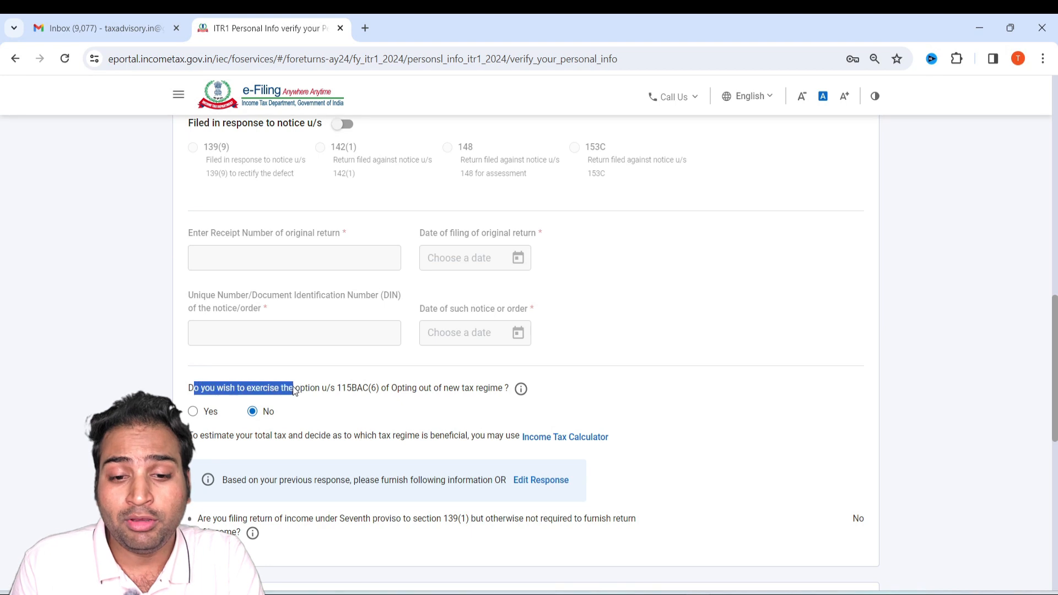
left_click_drag(372, 393, 521, 395)
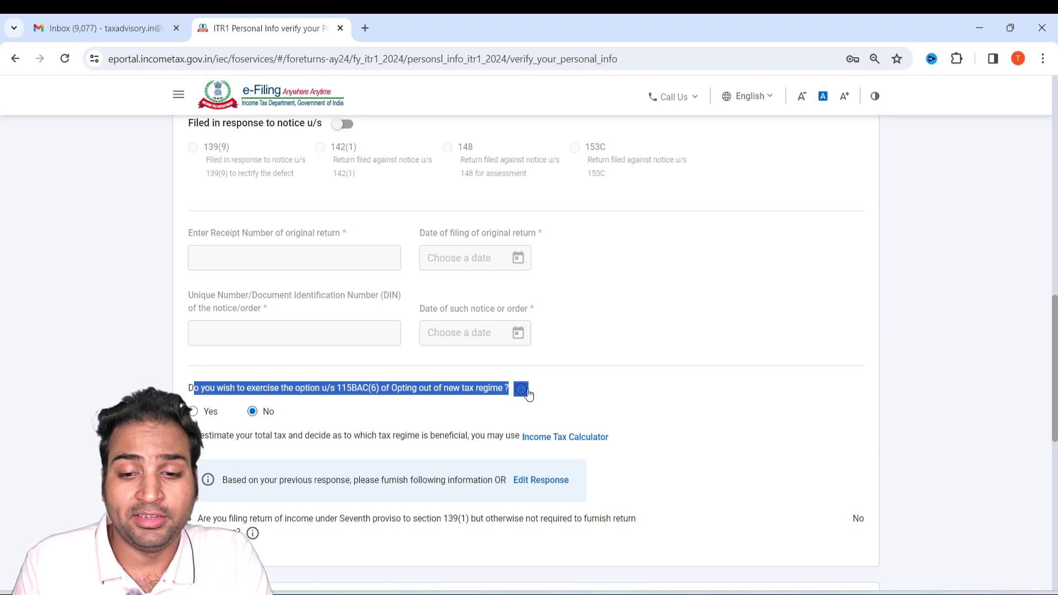
left_click(612, 401)
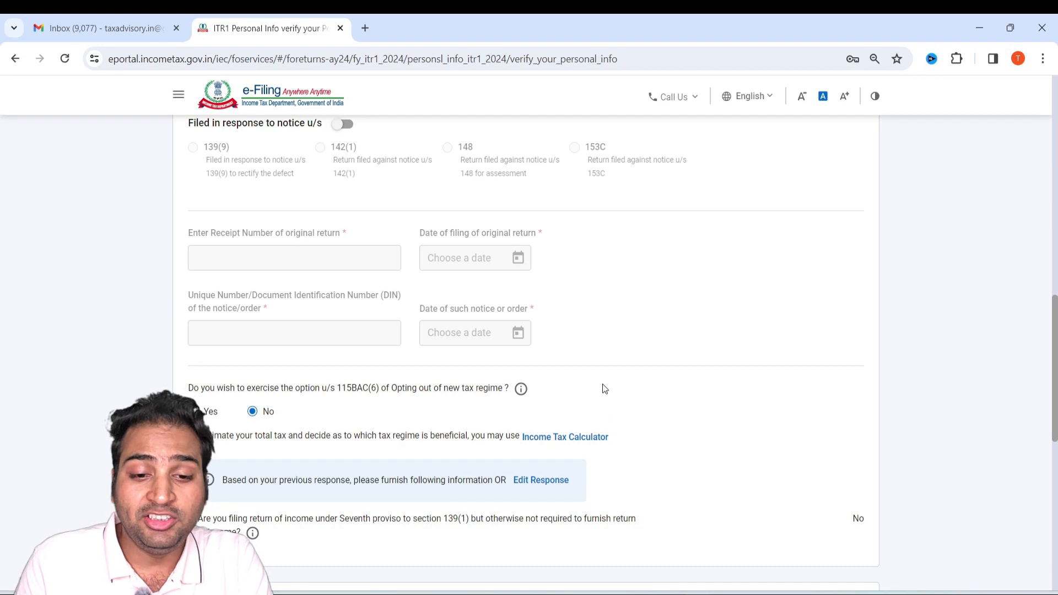
left_click(193, 410)
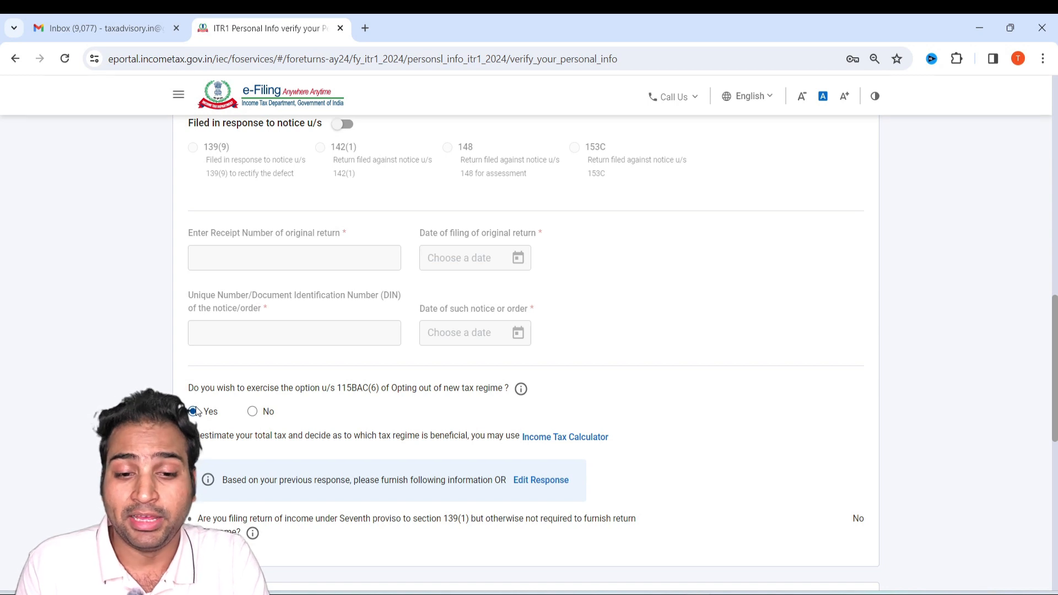
left_click(253, 412)
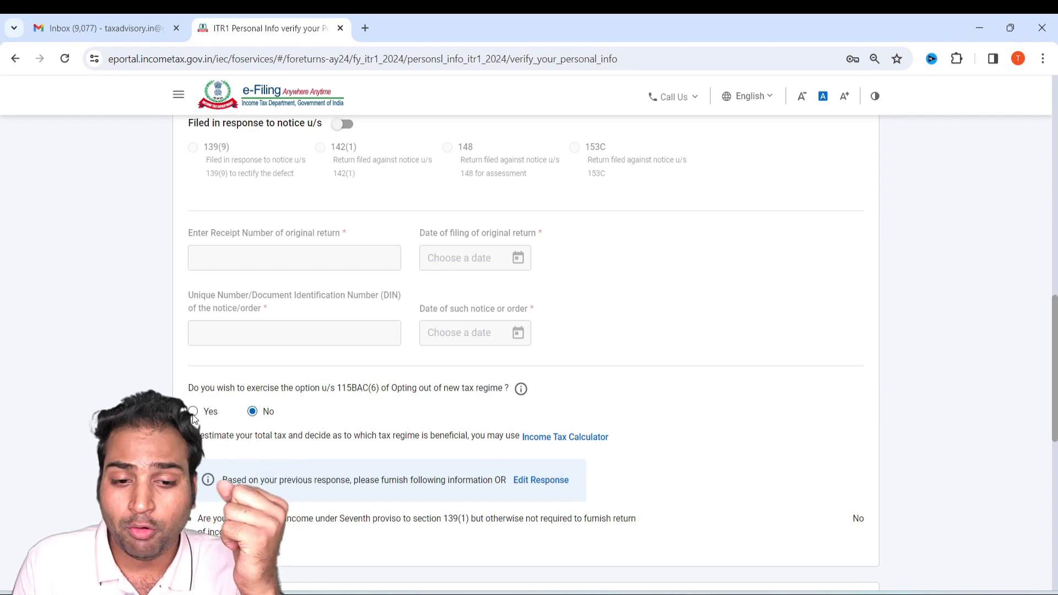
scroll(204, 416, "down", 3)
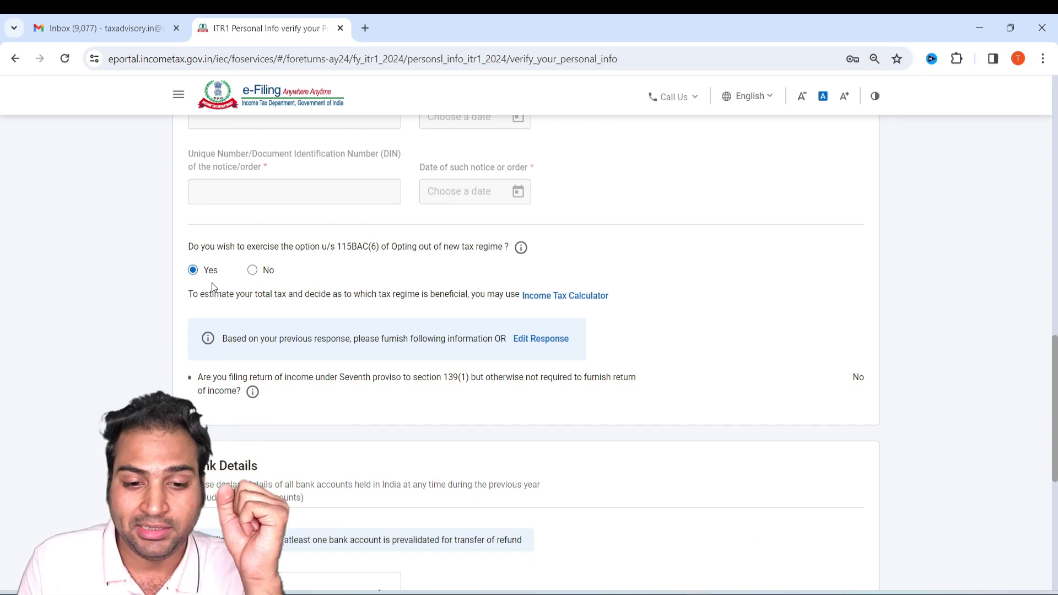
Confirm the personal information with its bank details and open the Gross Total Income section of the return summary.
scroll(281, 359, "down", 3)
scroll(369, 422, "down", 3)
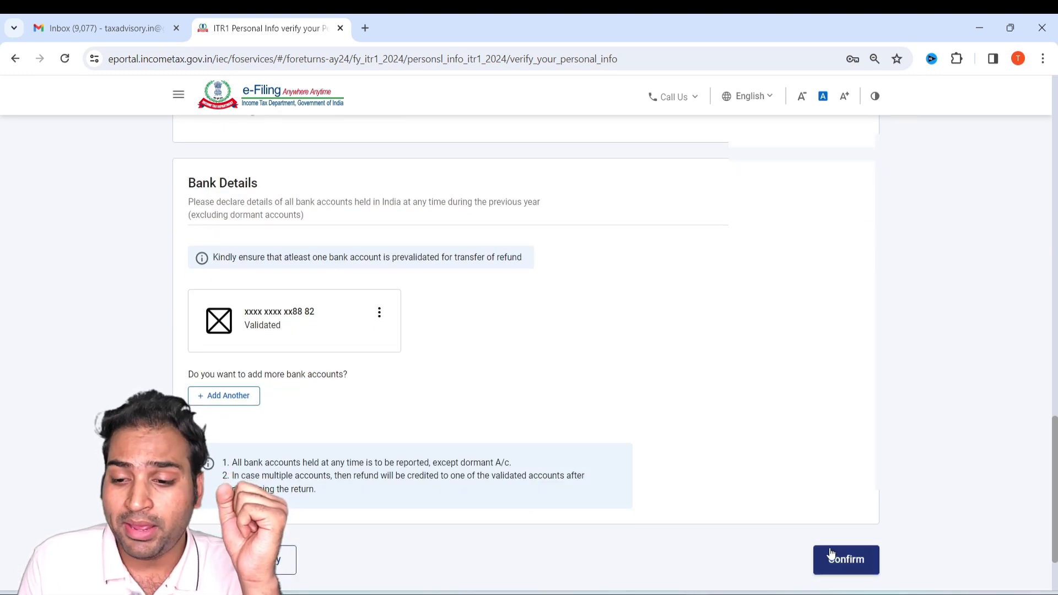
left_click(837, 568)
scroll(655, 458, "down", 3)
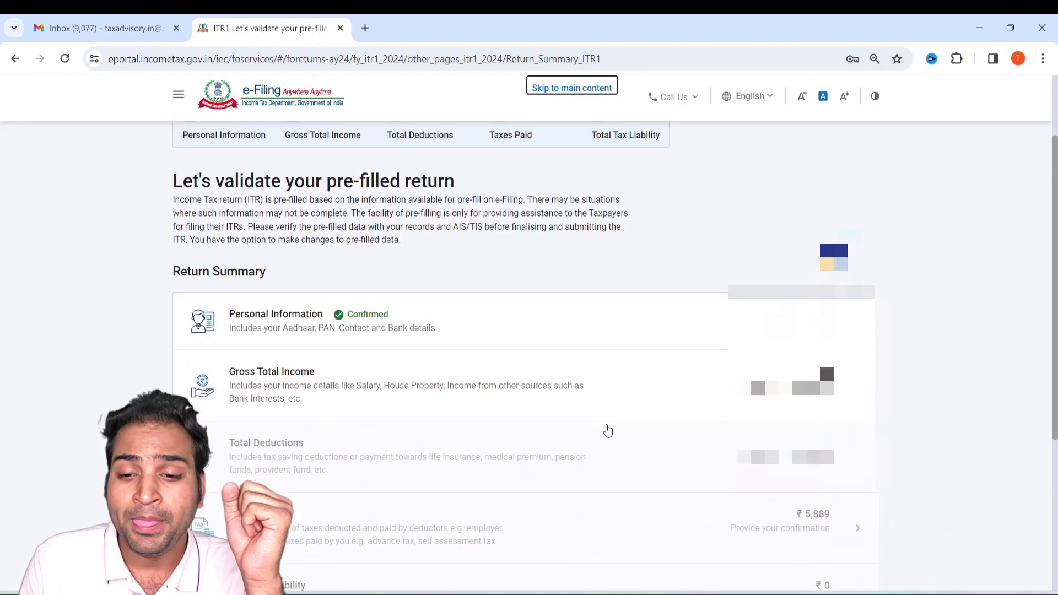
scroll(570, 346, "down", 2)
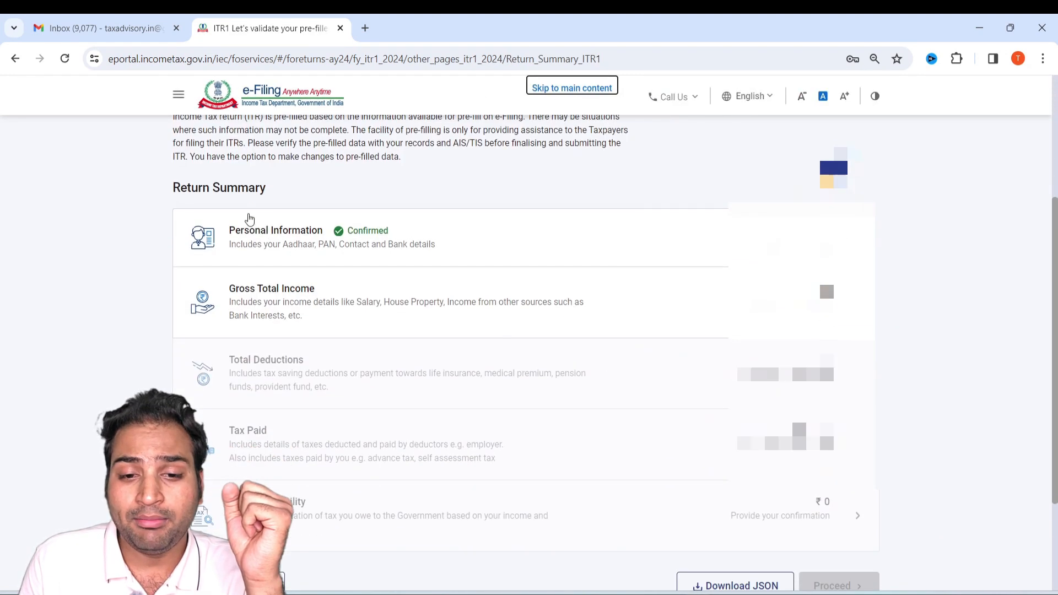
left_click(372, 301)
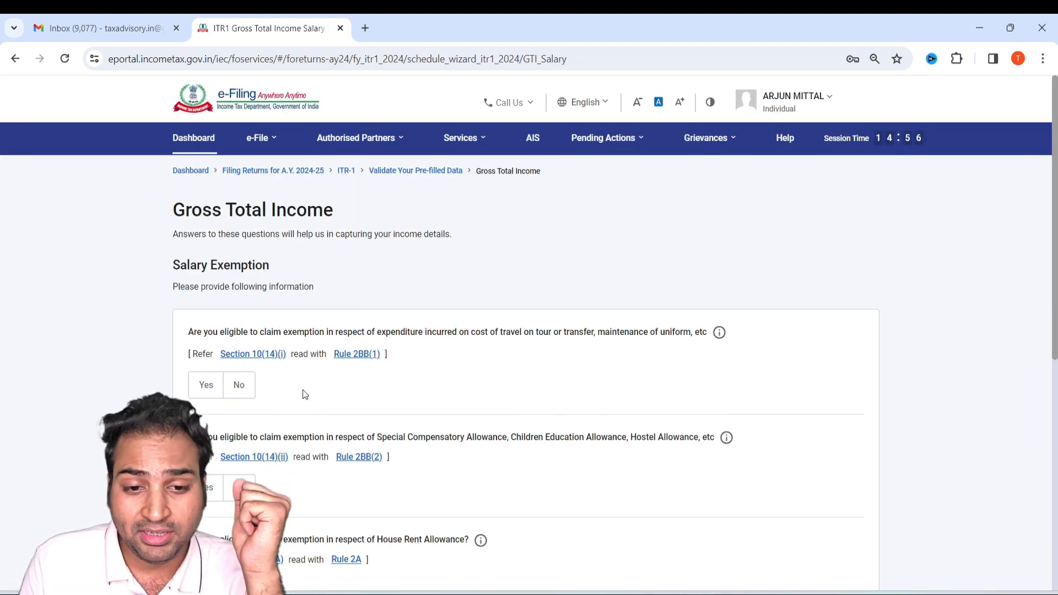
Skip the salary exemption questions and open the Income from Salary details for editing.
scroll(303, 394, "down", 2)
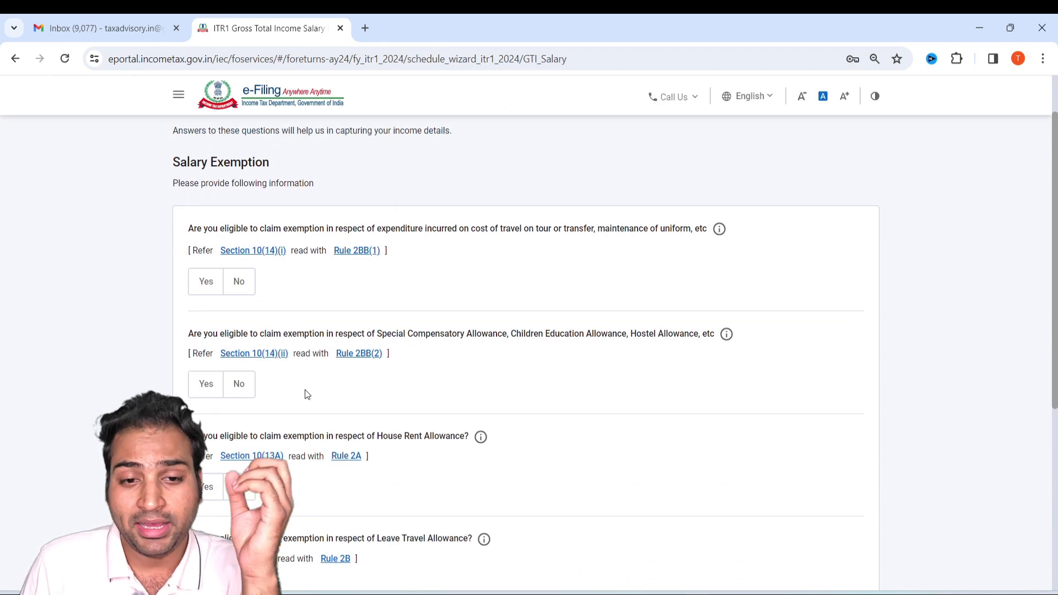
scroll(333, 379, "down", 5)
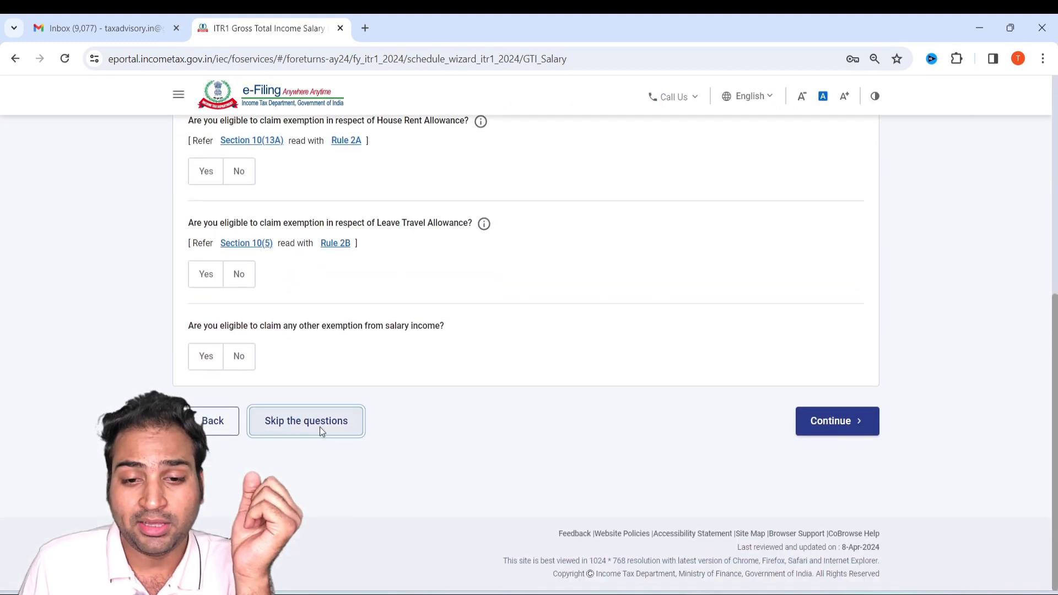
left_click(320, 427)
left_click(655, 396)
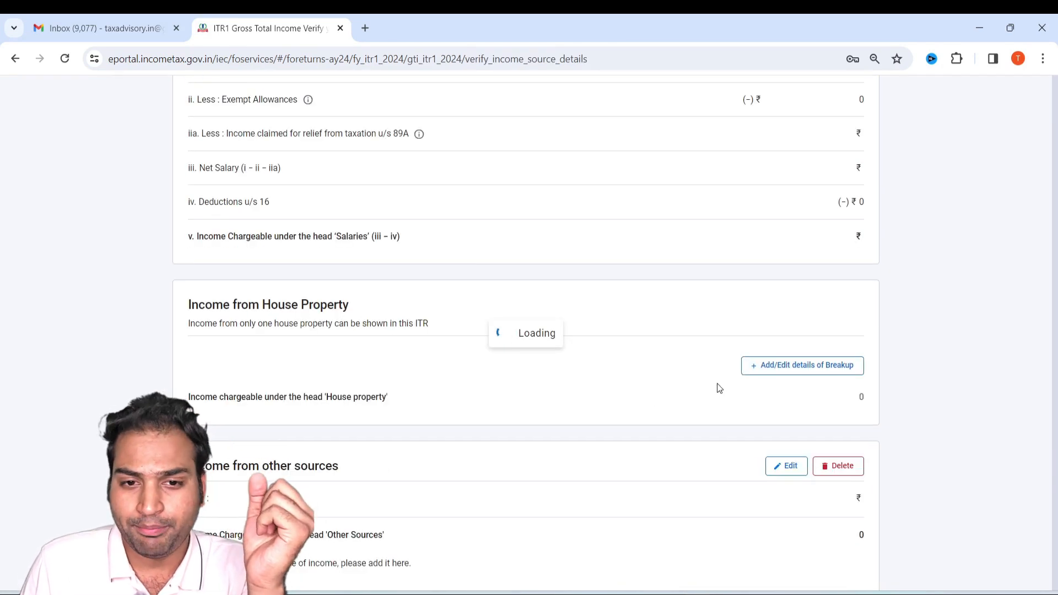
scroll(241, 441, "down", 3)
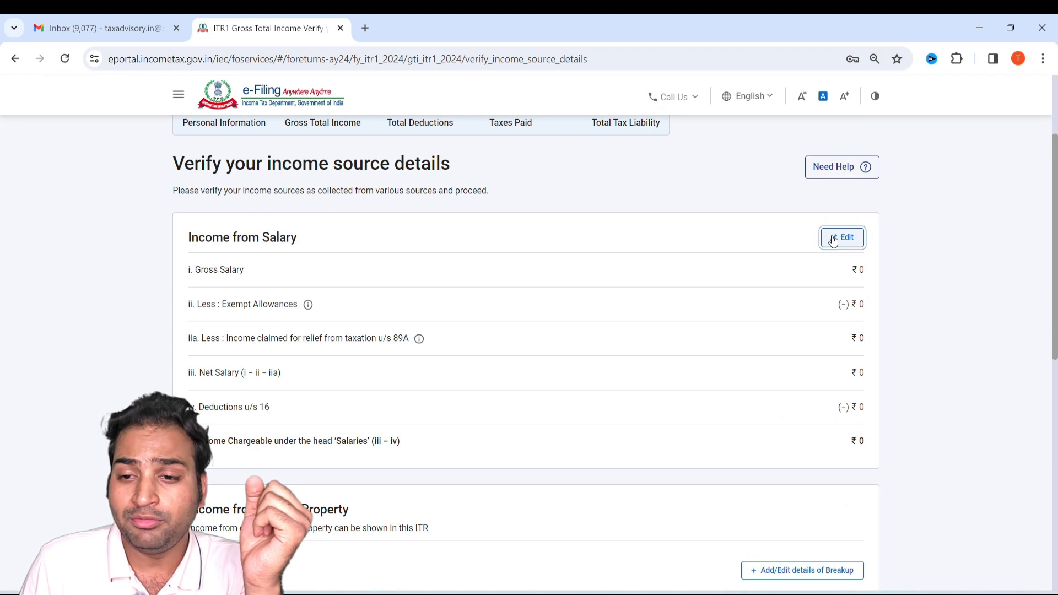
left_click(833, 239)
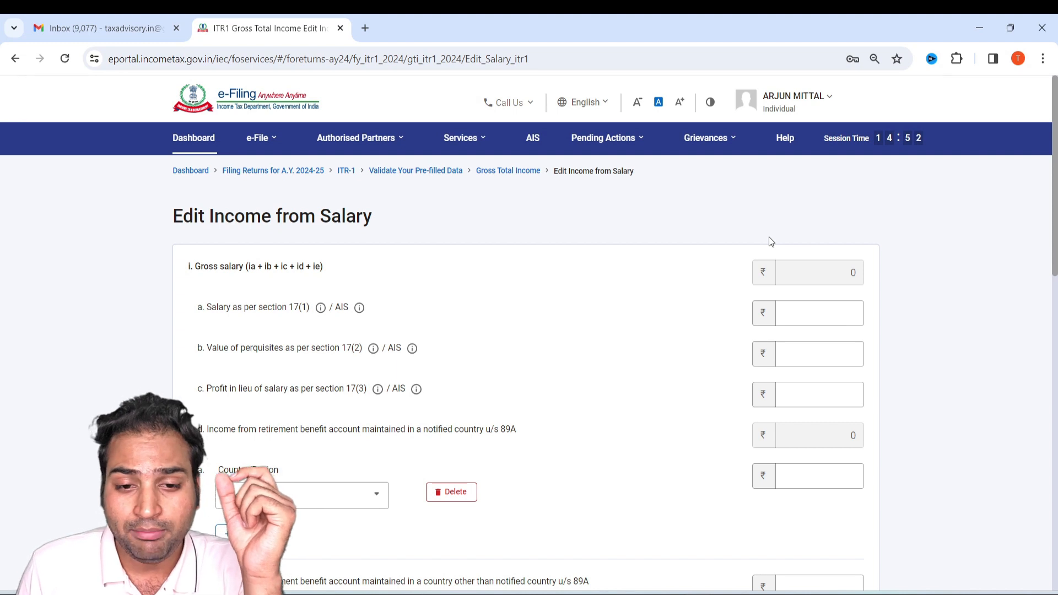
Look up the section 17(1) salary in the Form 16 PDF and enter 1243396 for it in the return.
scroll(578, 345, "down", 10)
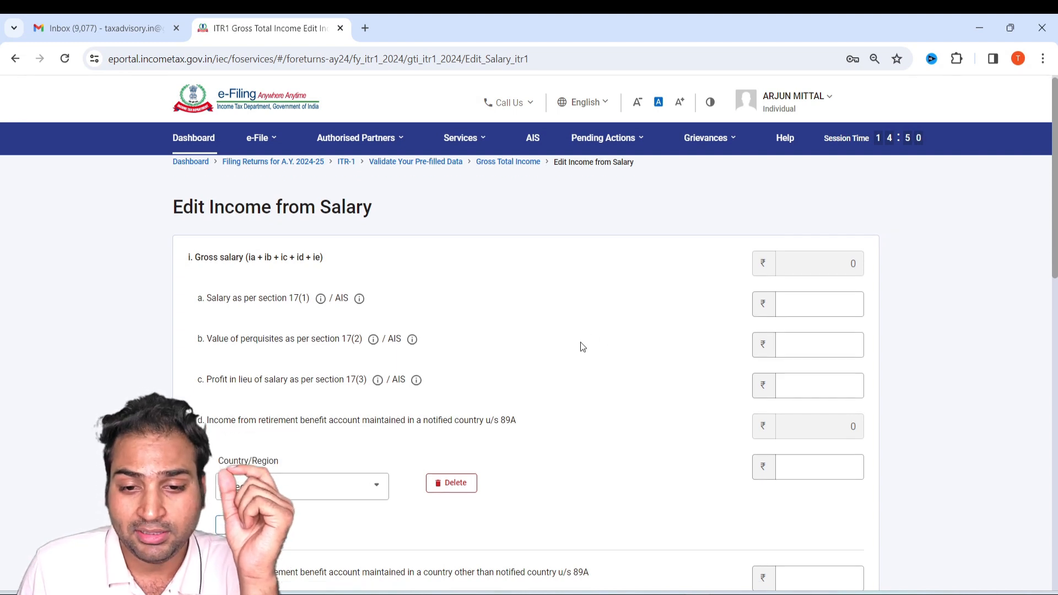
scroll(548, 351, "up", 8)
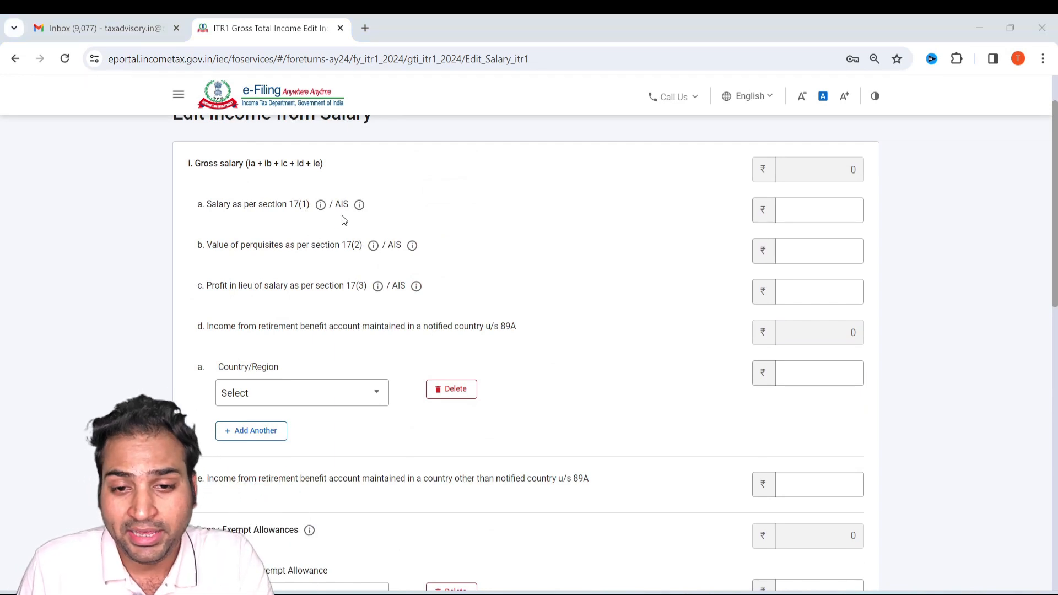
key("alt+Tab")
key("alt+Tab")
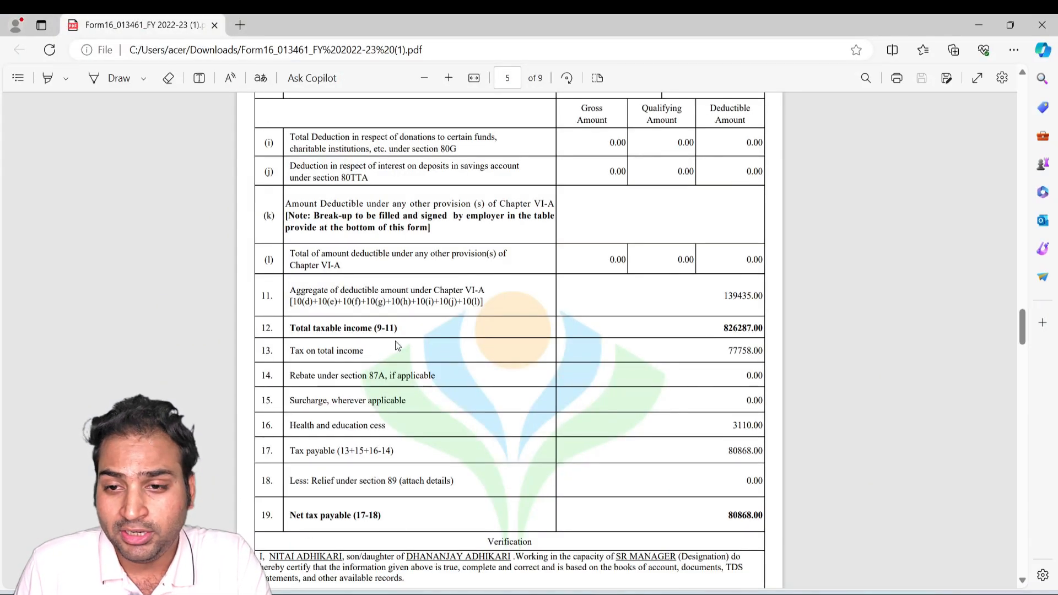
scroll(396, 345, "up", 10)
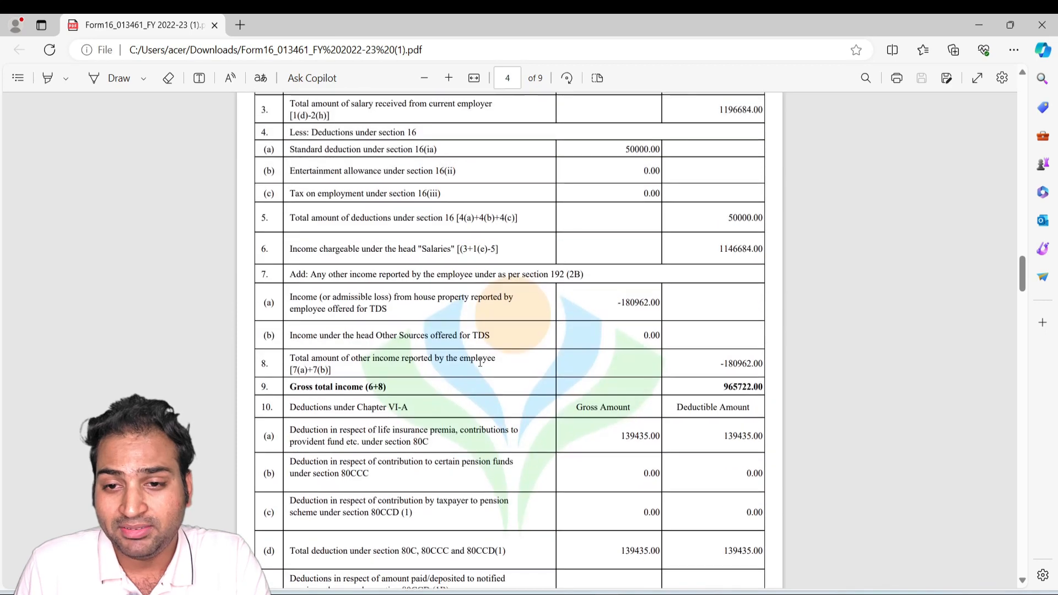
scroll(480, 362, "up", 12)
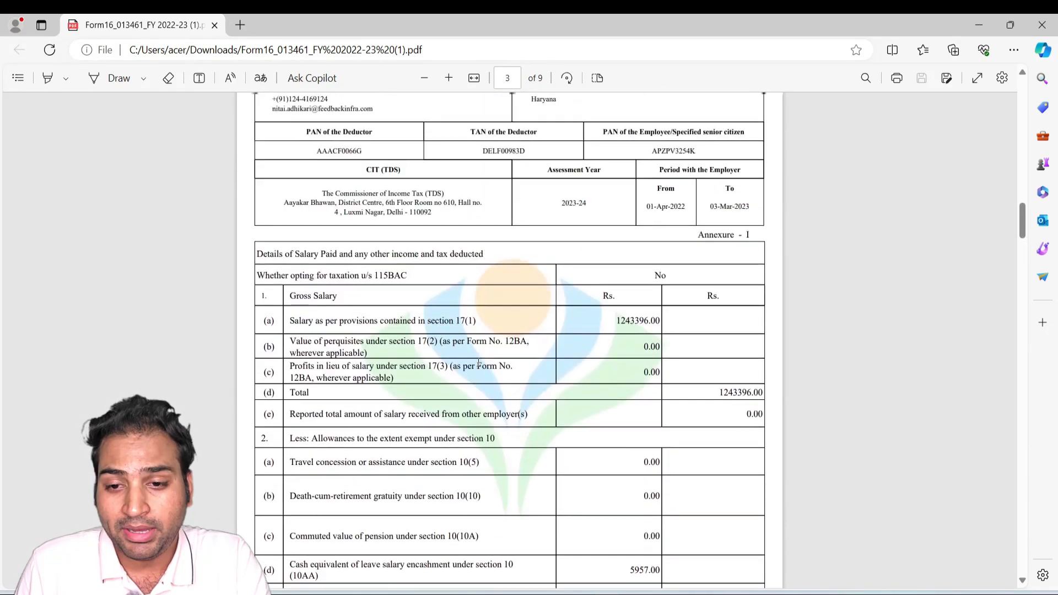
scroll(612, 397, "down", 2)
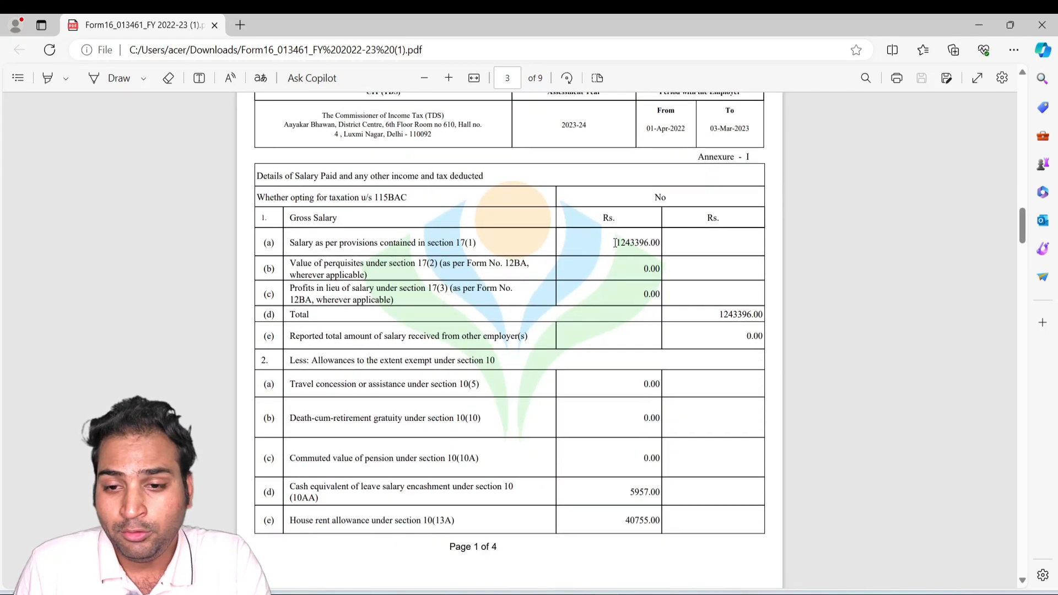
key("alt+Tab")
key("Tab")
key("Tab")
key("Tab")
key("Tab")
key("Tab")
key("Tab")
key("Tab")
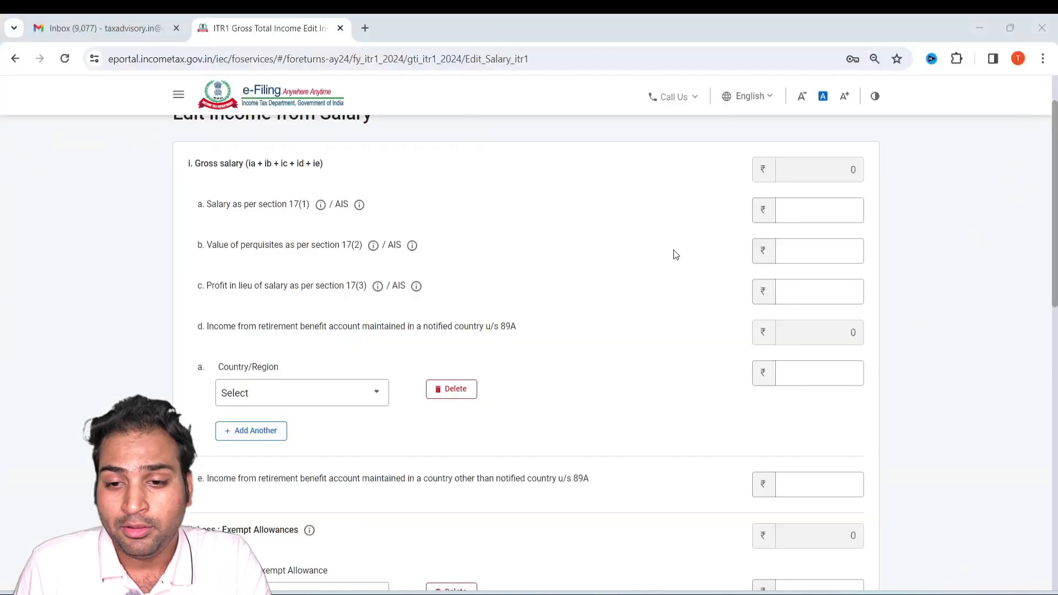
left_click(816, 220)
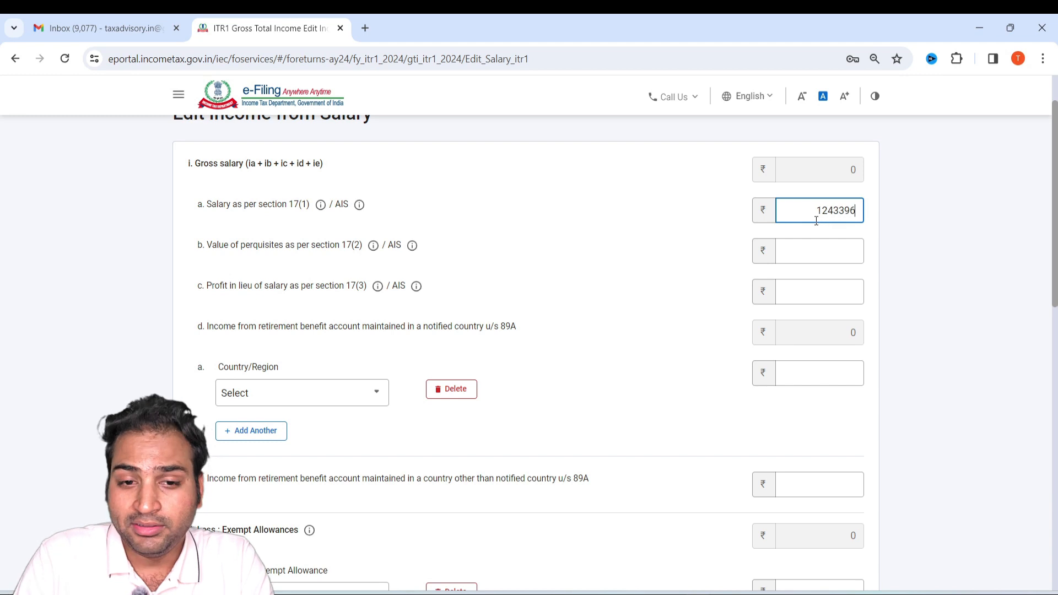
Check the exempt allowances in Form 16 and enter Sec 10(5)-Leave Travel Concession/Assistance with an amount of 5957 in the return.
key("alt+Tab")
left_click(550, 258)
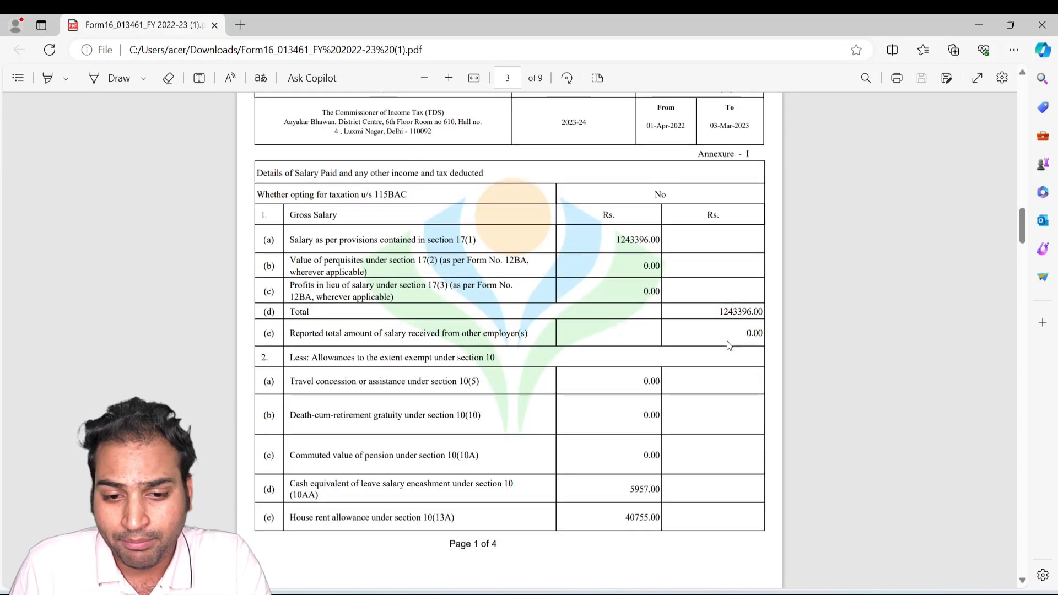
scroll(551, 358, "down", 3)
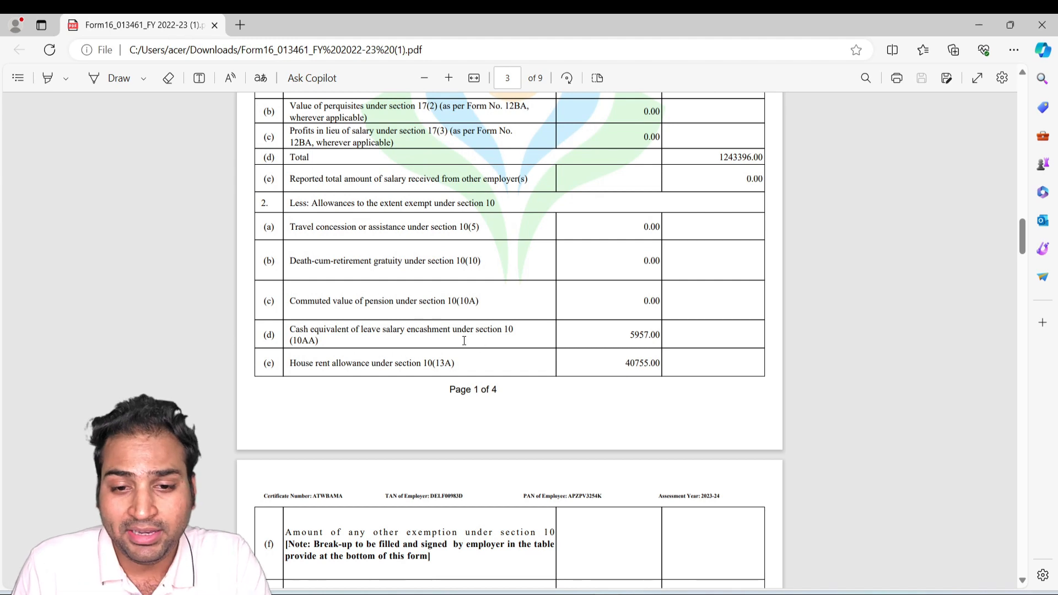
key("alt+Tab")
scroll(418, 386, "down", 4)
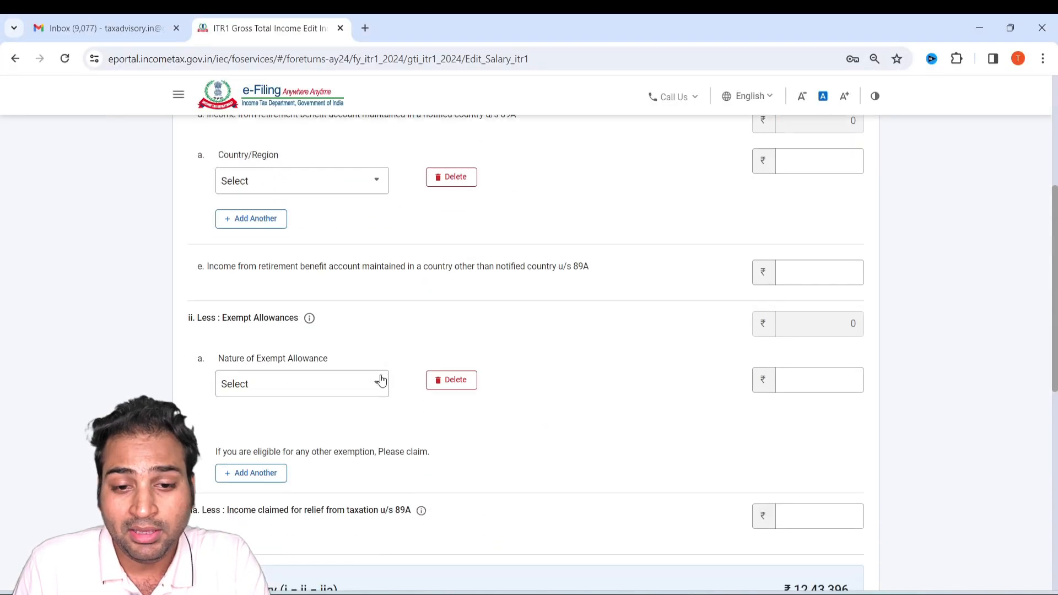
left_click(280, 391)
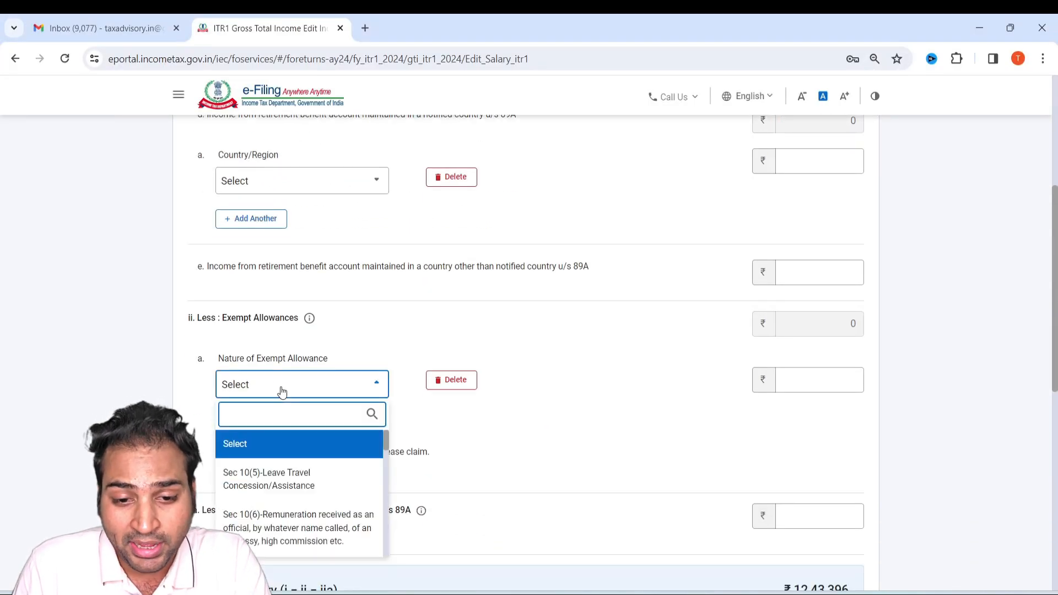
left_click(311, 488)
left_click(831, 380)
key("alt+Tab")
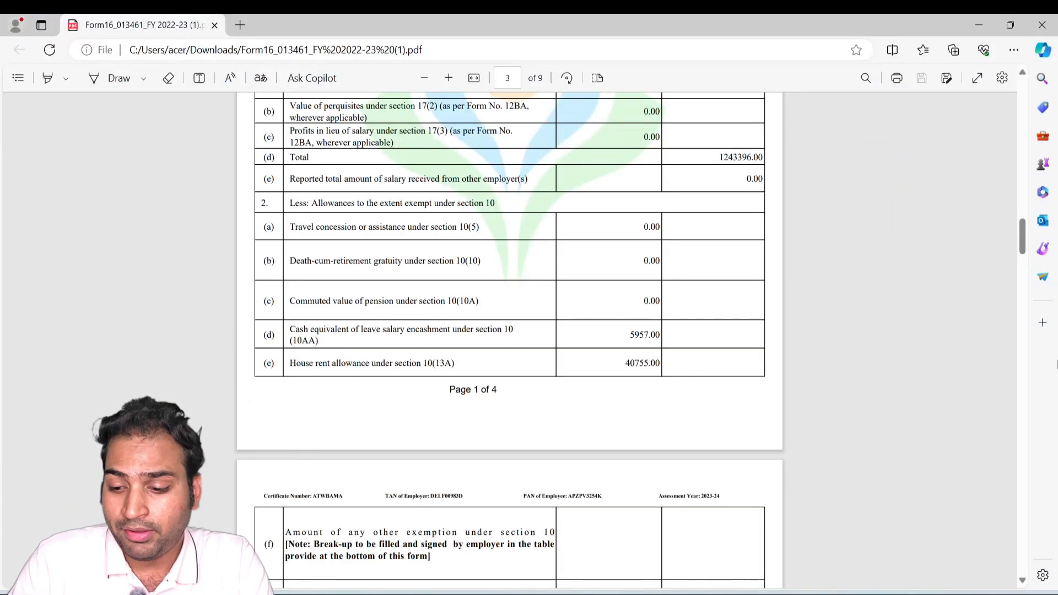
key("alt+Tab")
type("5957")
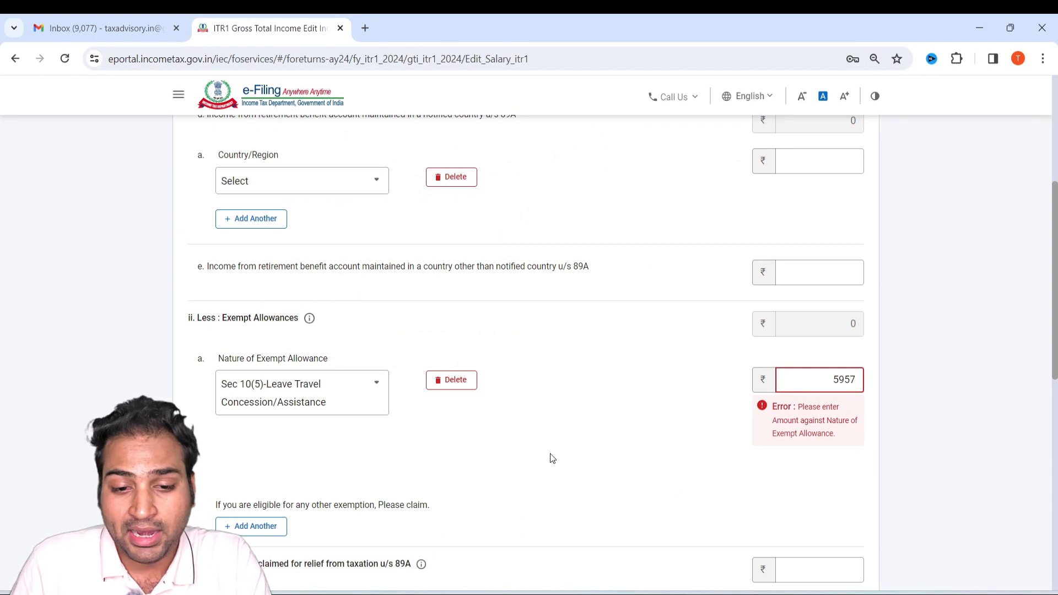
Check the next exempt allowance in Form 16 and add Sec 10(13A)-Allowance to meet expenditure incurred on house rent as a second exempt allowance.
left_click(247, 527)
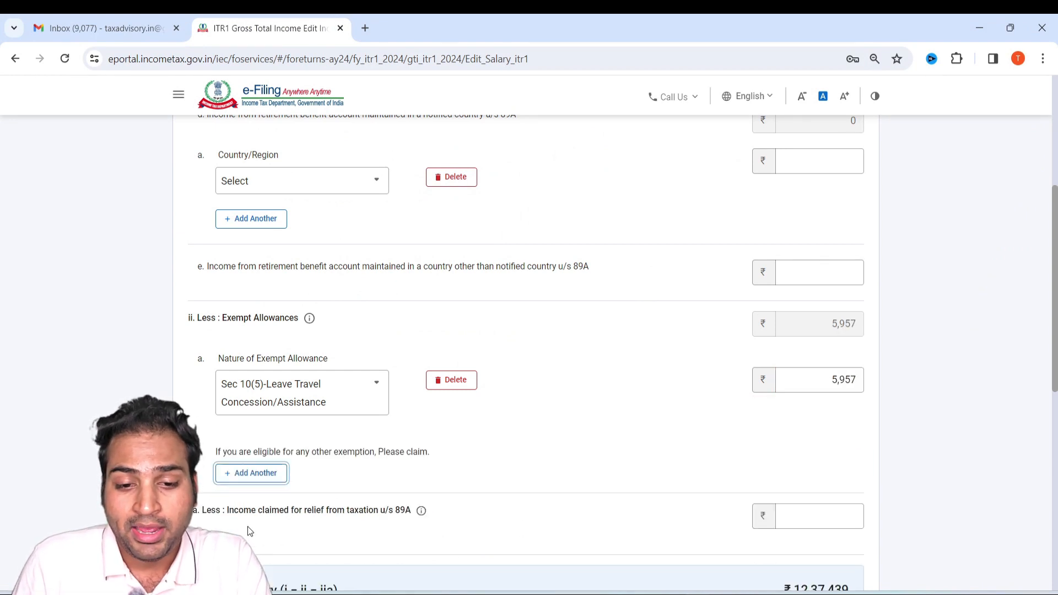
key("alt+Tab")
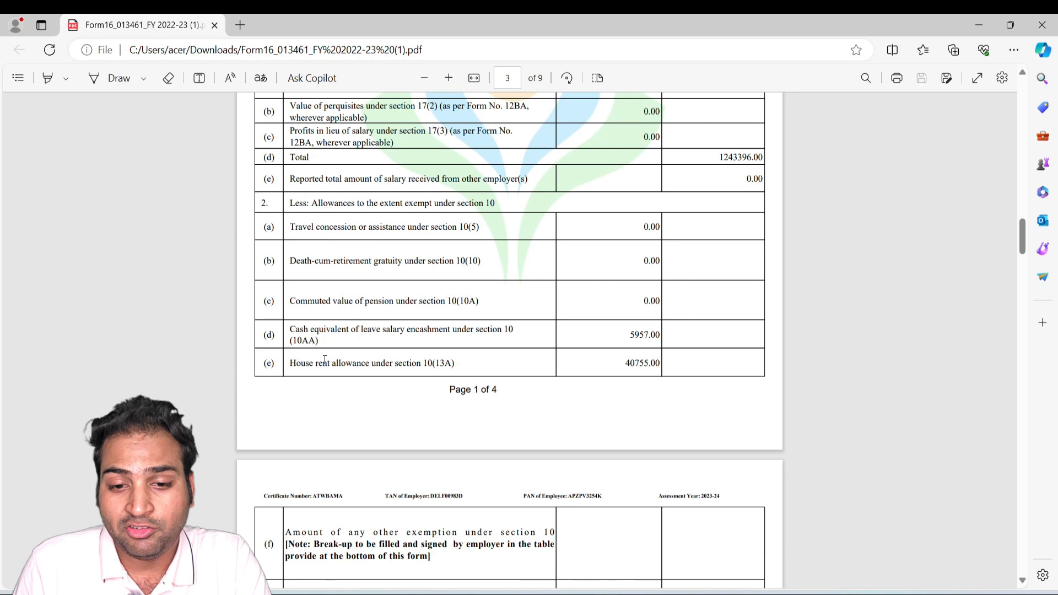
key("alt+Tab")
scroll(286, 459, "down", 3)
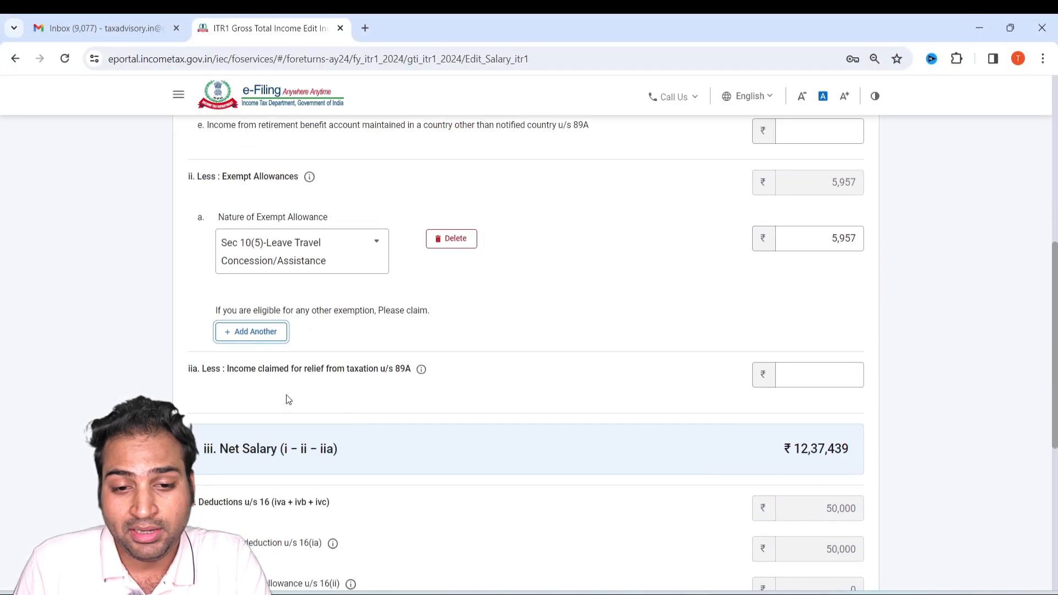
left_click(263, 333)
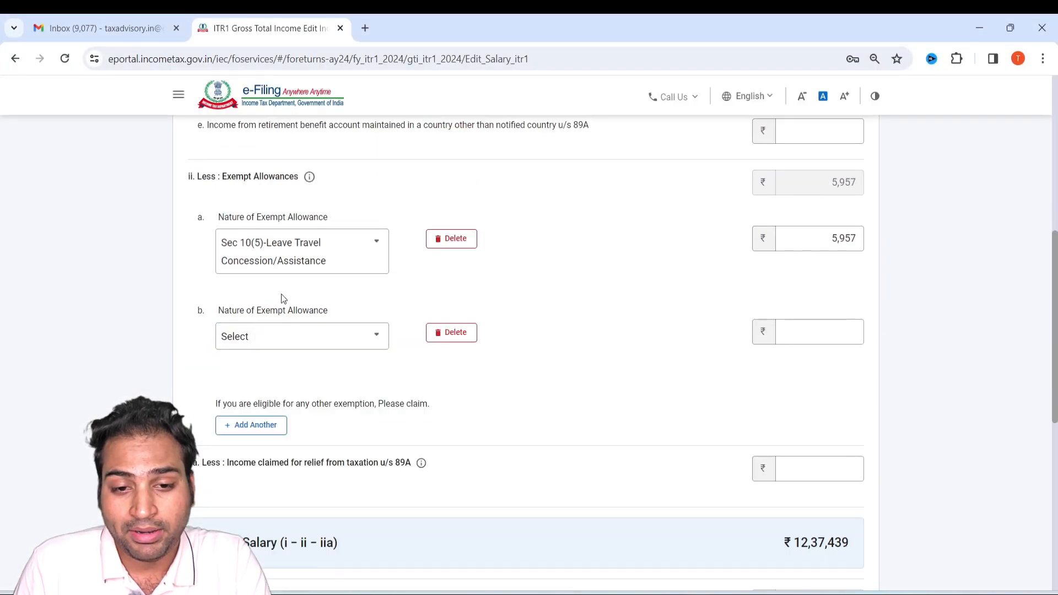
left_click(293, 336)
scroll(302, 467, "down", 2)
scroll(302, 467, "down", 5)
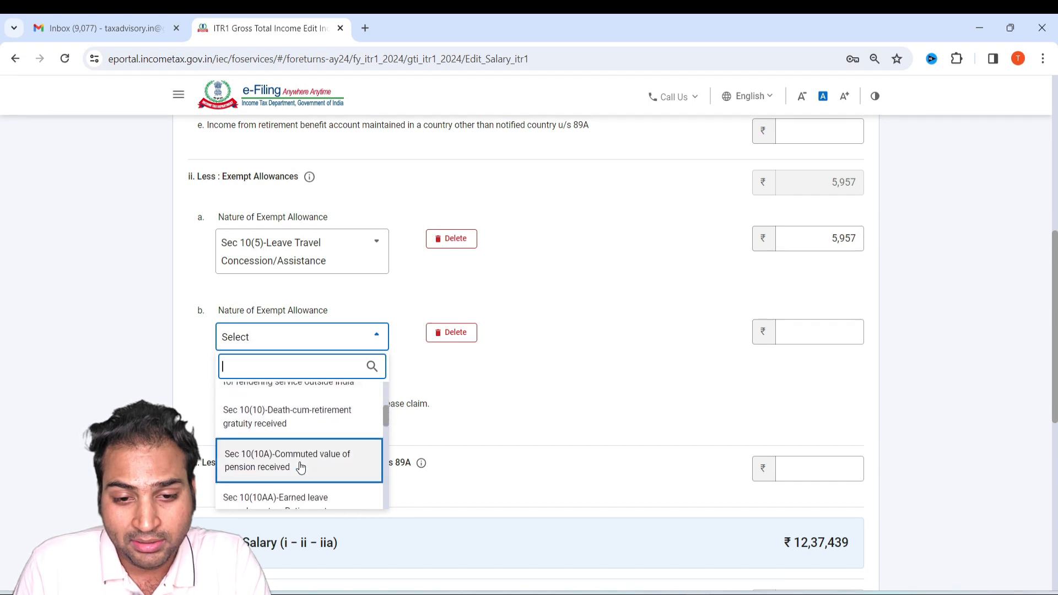
scroll(300, 449, "down", 5)
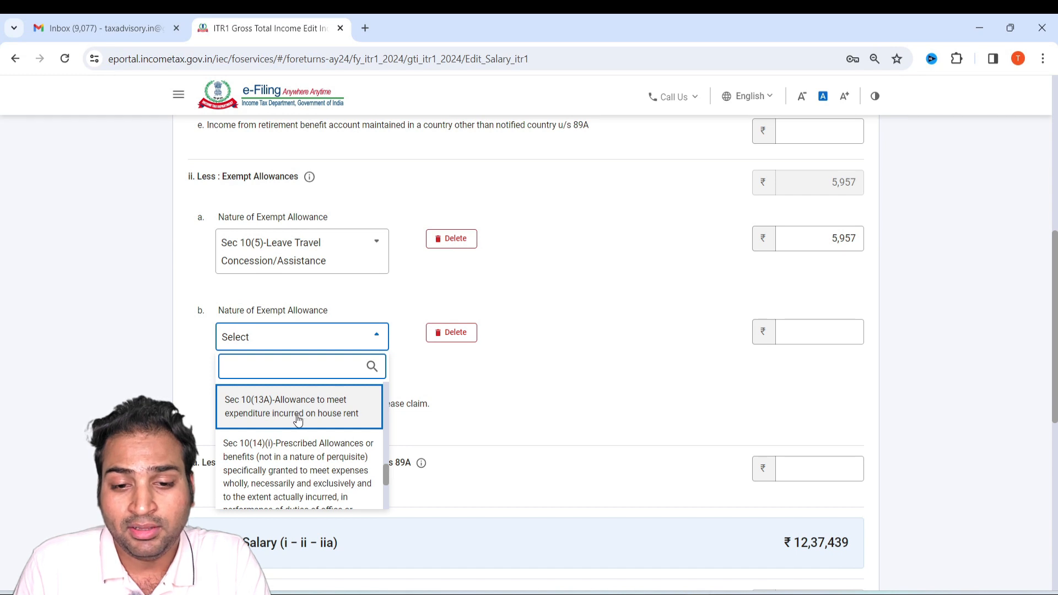
left_click(336, 410)
Enter the Form 16 house rent allowance of 40755 as the amount for the Sec 10(13A) exemption.
left_click(854, 333)
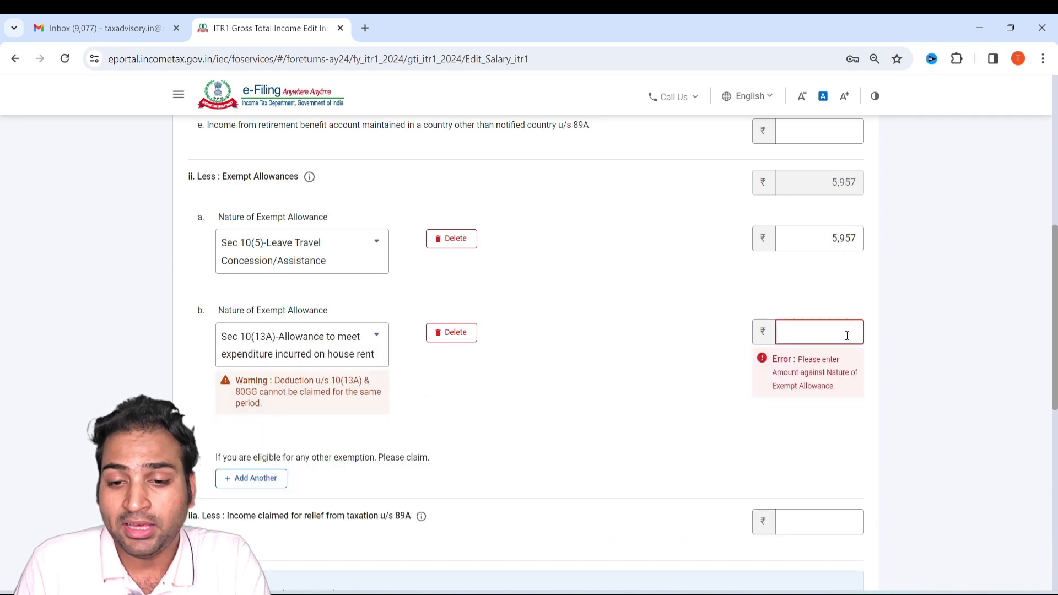
key("alt+Tab")
key("alt+Tab")
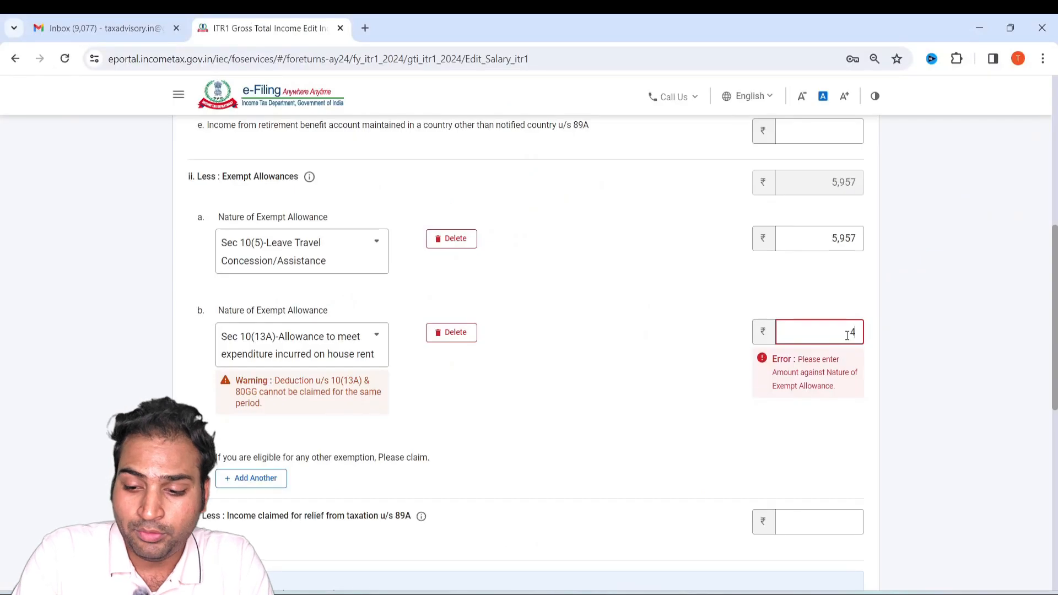
Check Form 16 for professional tax under section 16(iii), leave that field blank and save the salary details.
scroll(795, 377, "down", 6)
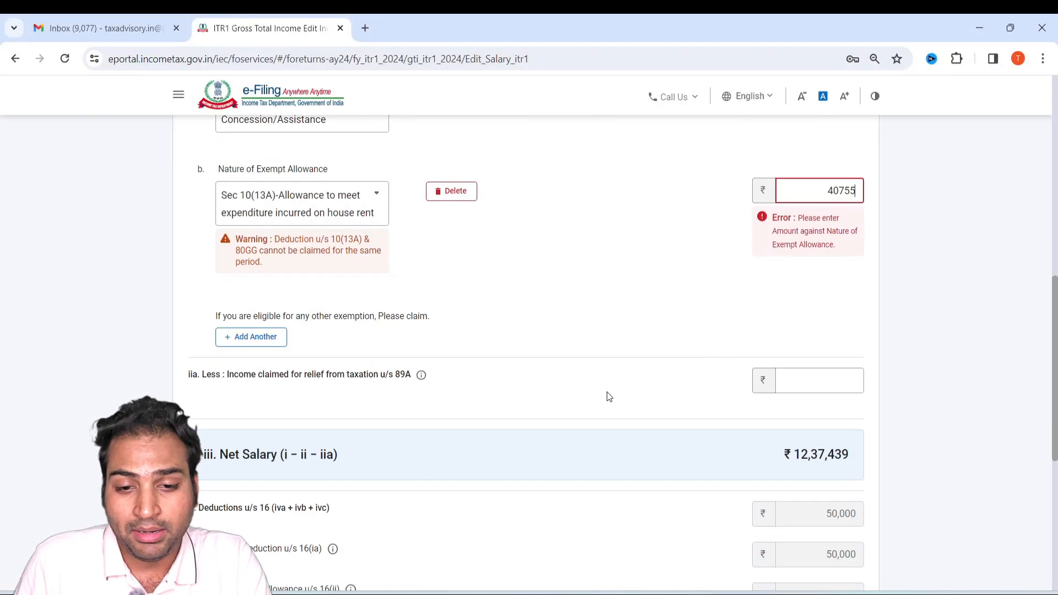
scroll(393, 308, "down", 1)
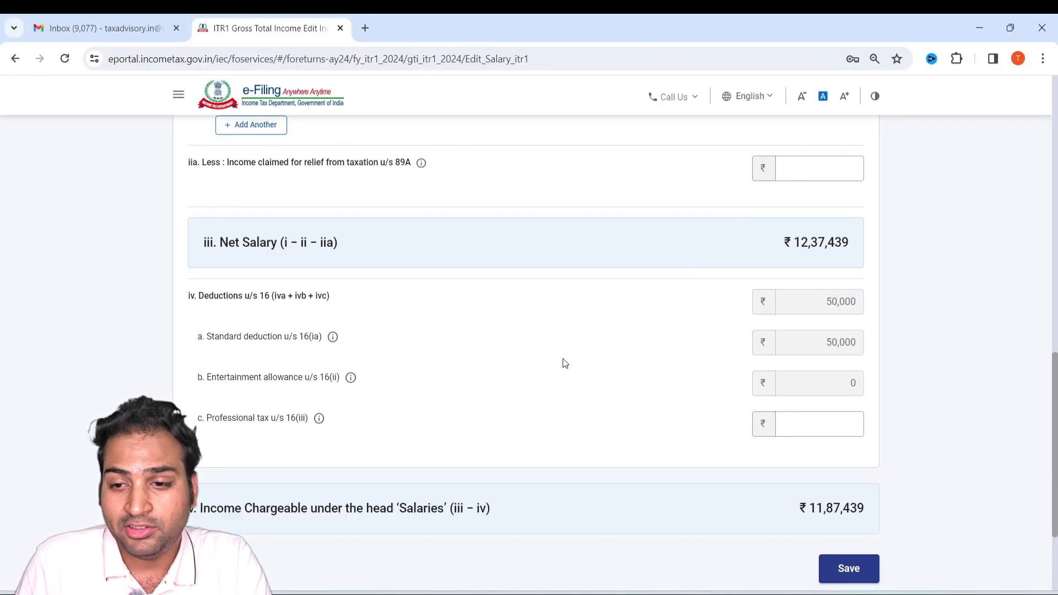
scroll(621, 392, "down", 1)
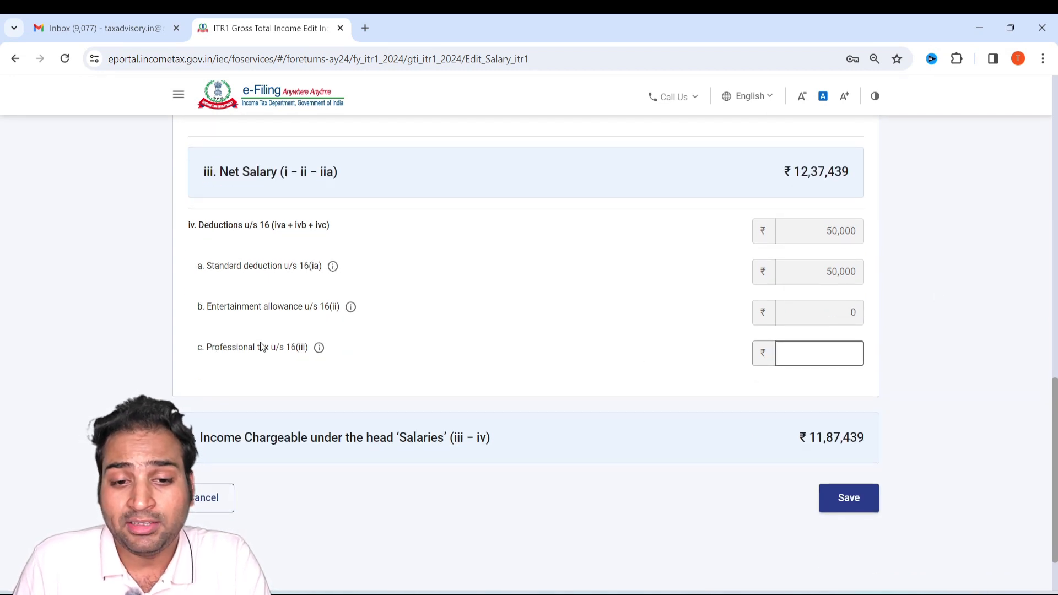
left_click_drag(212, 347, 276, 343)
left_click(318, 351)
left_click(623, 242)
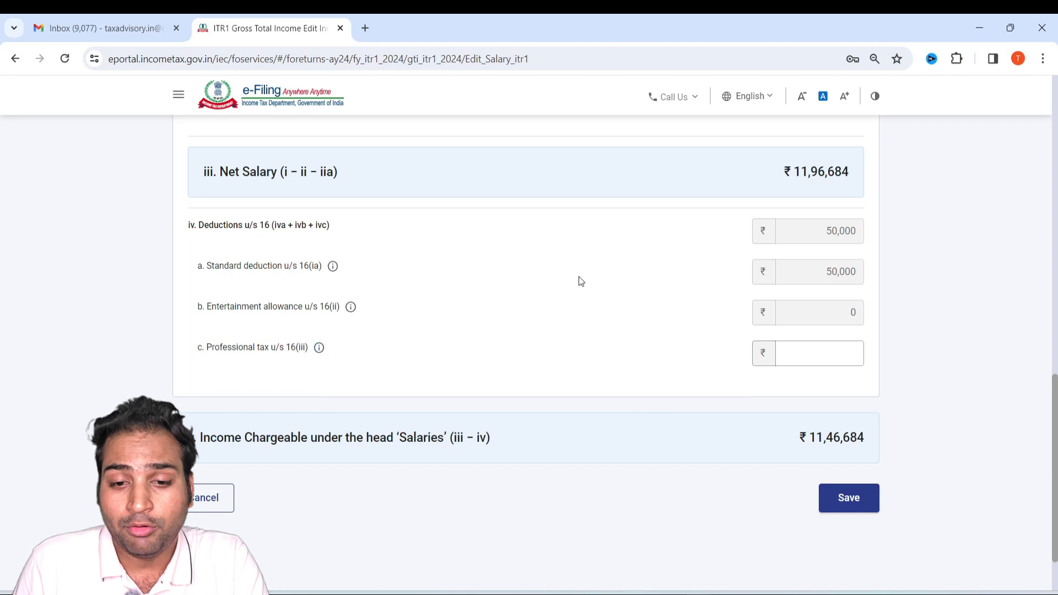
left_click(835, 358)
key("alt+Tab")
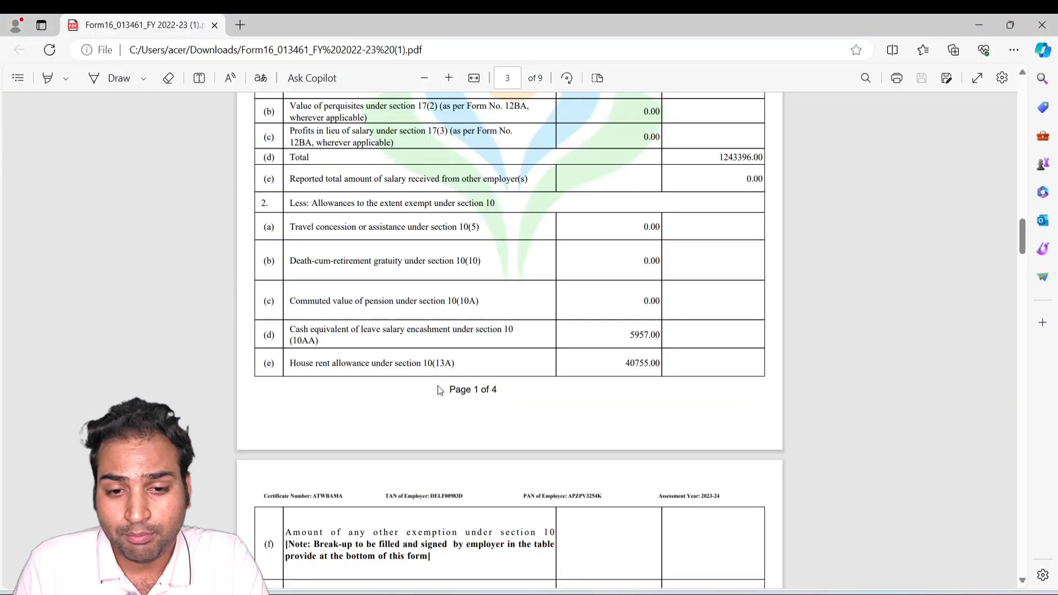
scroll(440, 390, "down", 4)
key("alt+Tab")
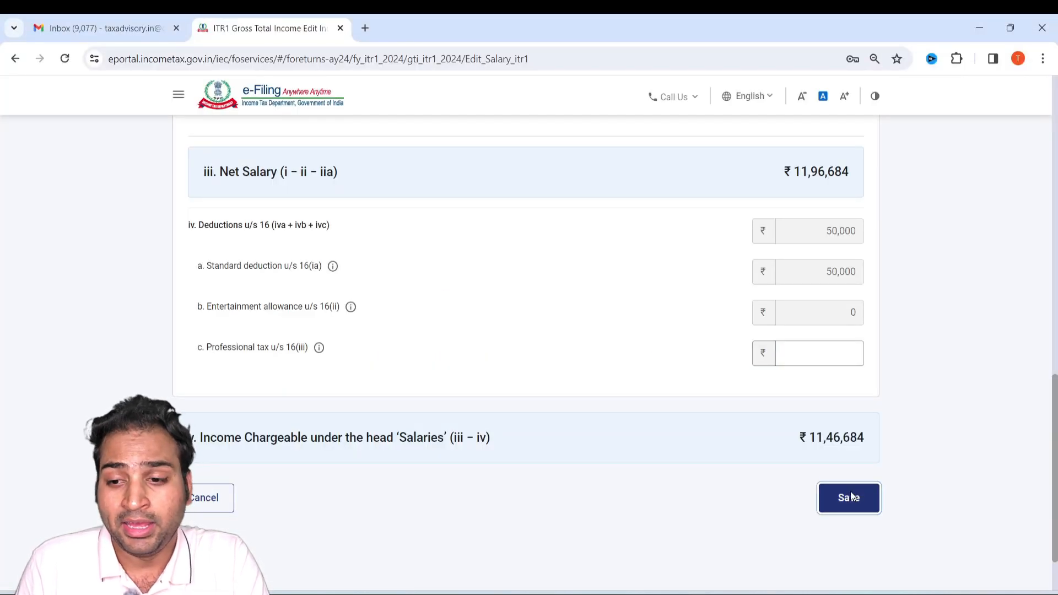
left_click(851, 492)
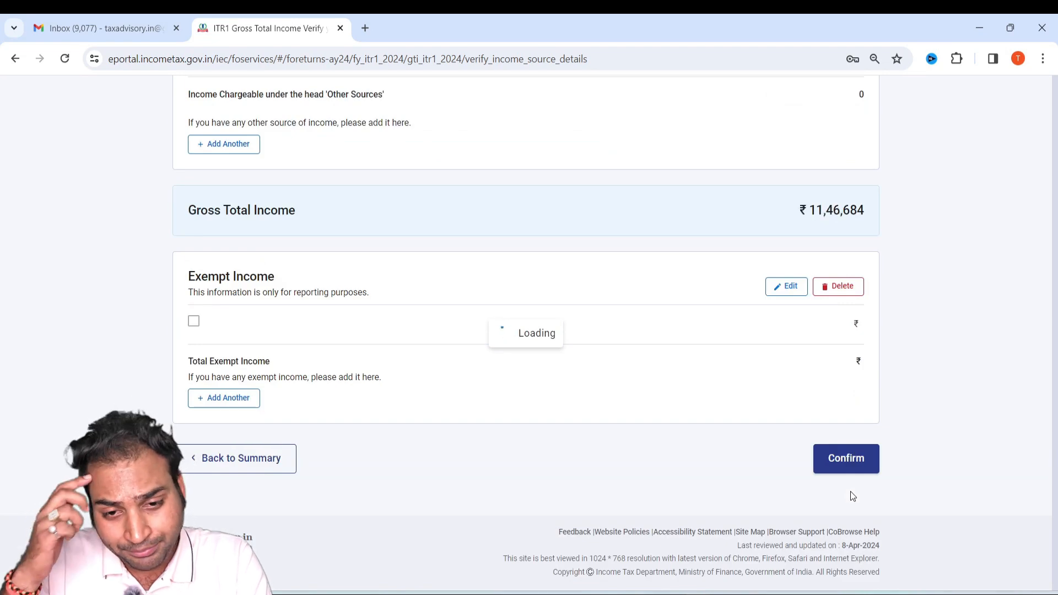
Look up the house property income in Form 16 and start a house property entry of type Self Occupied in the return.
scroll(694, 432, "down", 7)
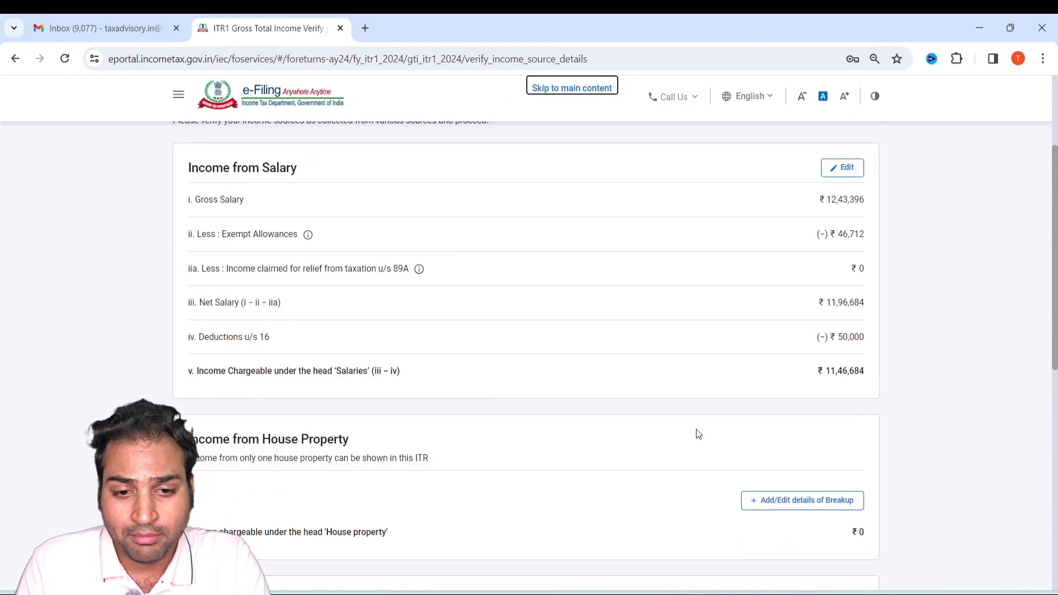
key("alt+Tab")
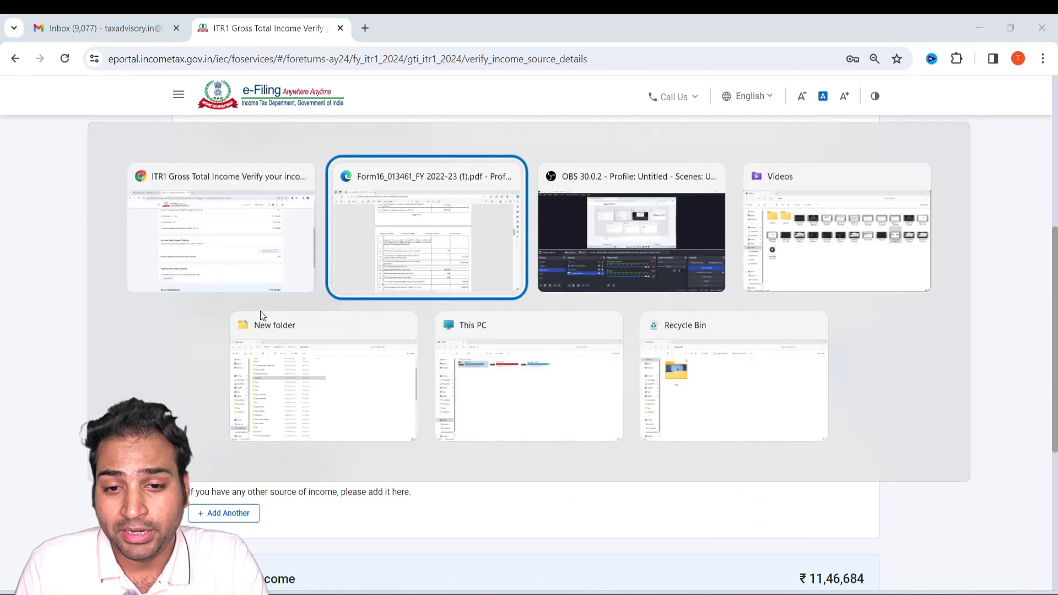
scroll(640, 404, "down", 2)
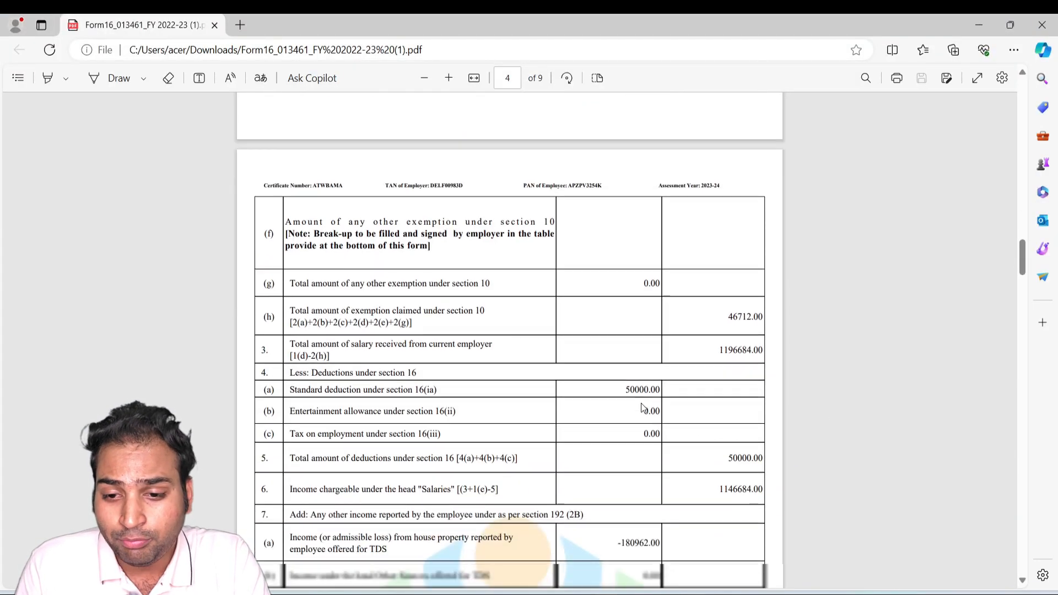
scroll(640, 404, "up", 7)
scroll(642, 408, "up", 2)
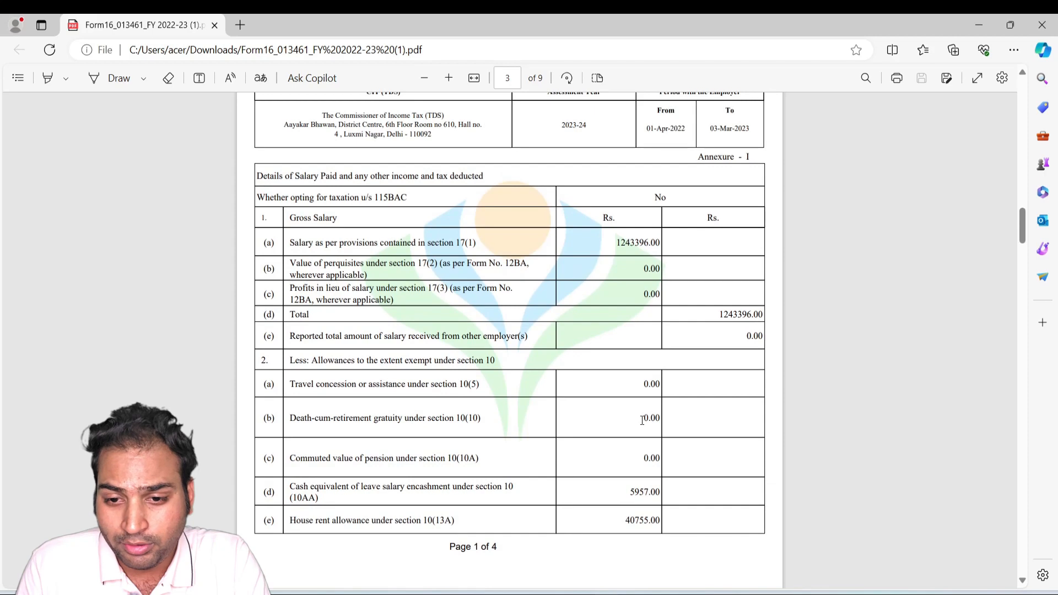
scroll(642, 411, "down", 8)
scroll(642, 420, "down", 3)
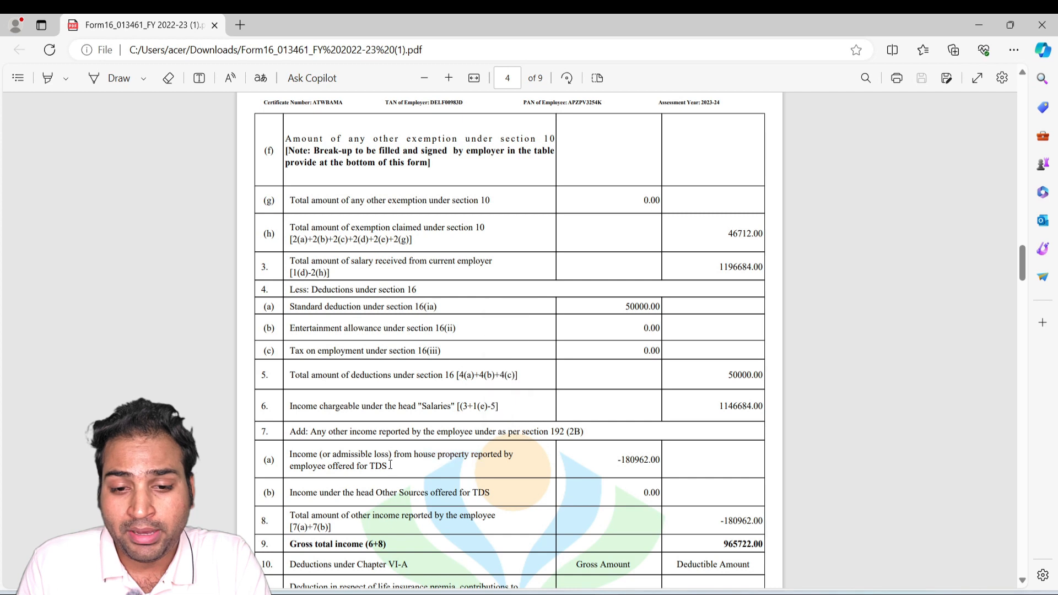
key("alt+Tab")
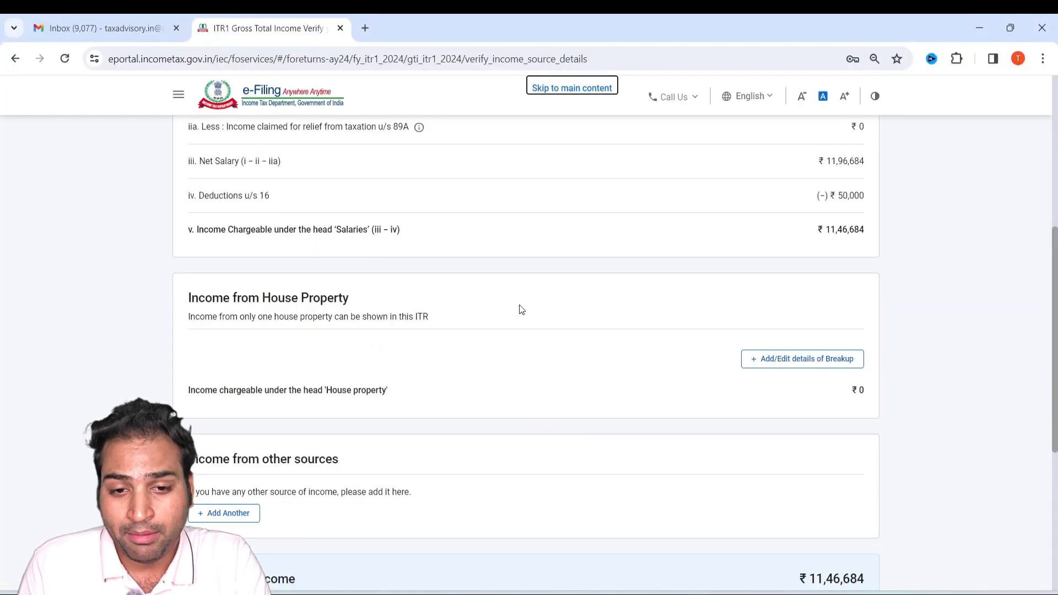
left_click(785, 361)
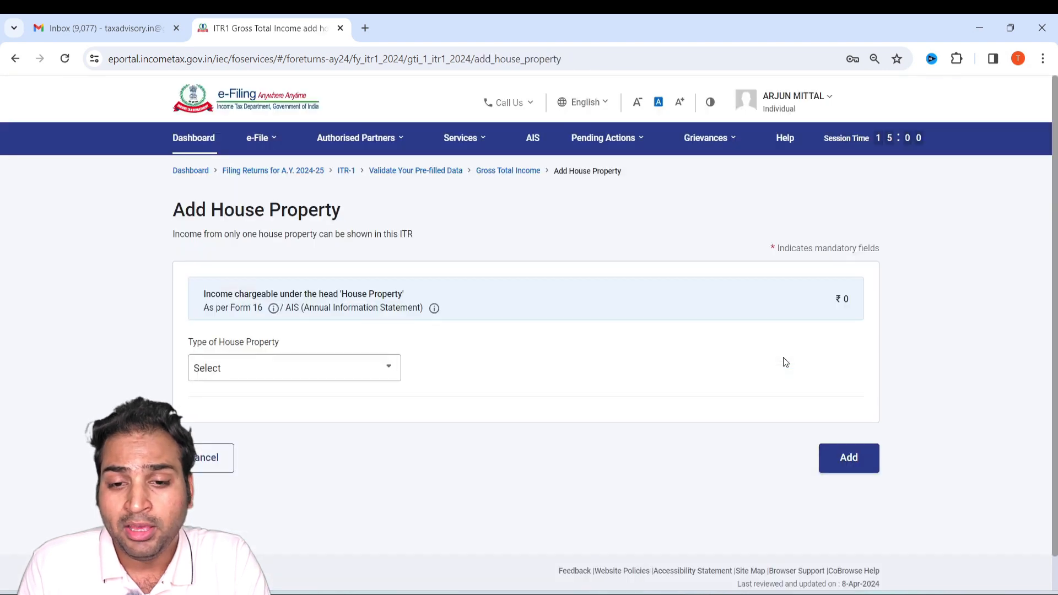
left_click(270, 364)
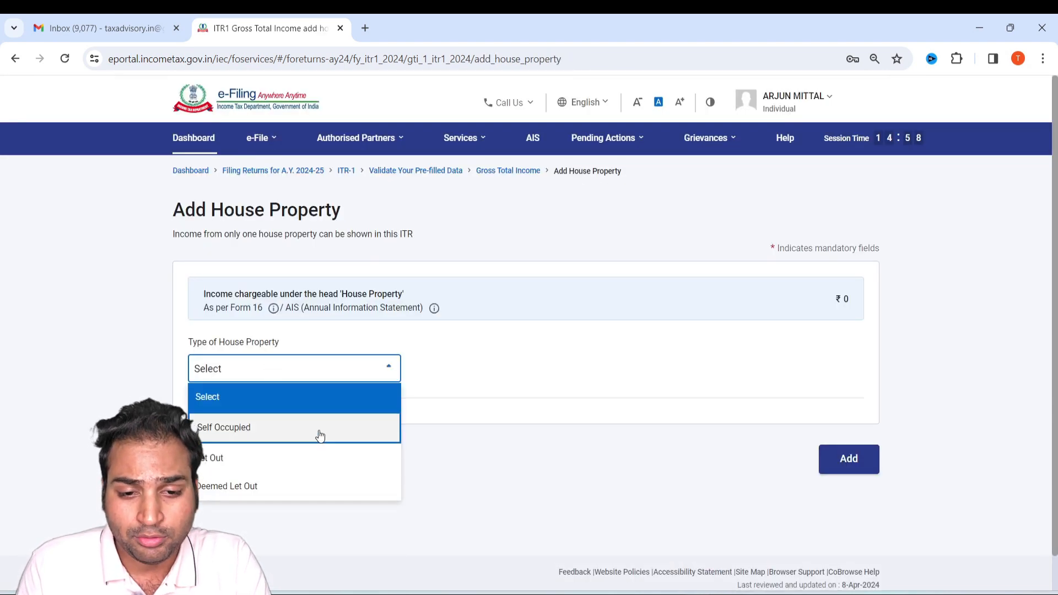
left_click(293, 433)
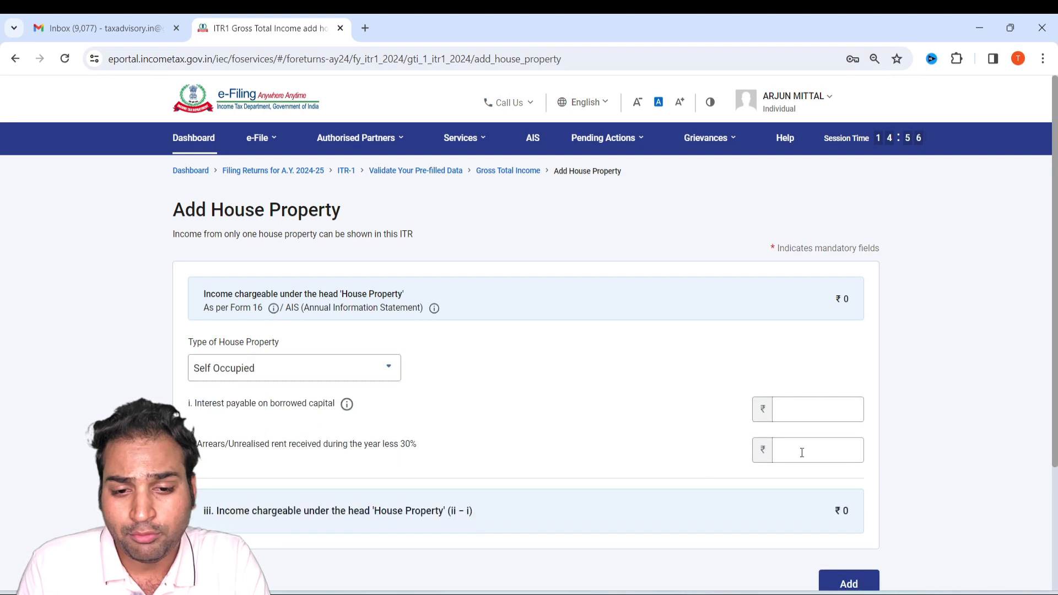
Enter 180962 from Form 16 as the interest payable on borrowed capital and add the house property.
scroll(647, 421, "down", 3)
key("alt+Tab")
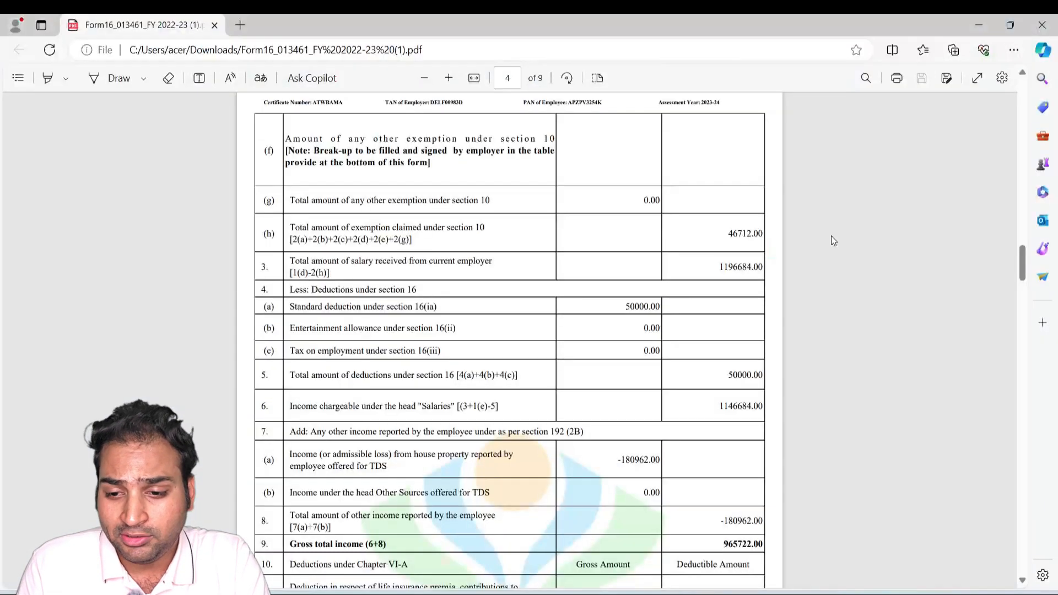
key("alt+Tab")
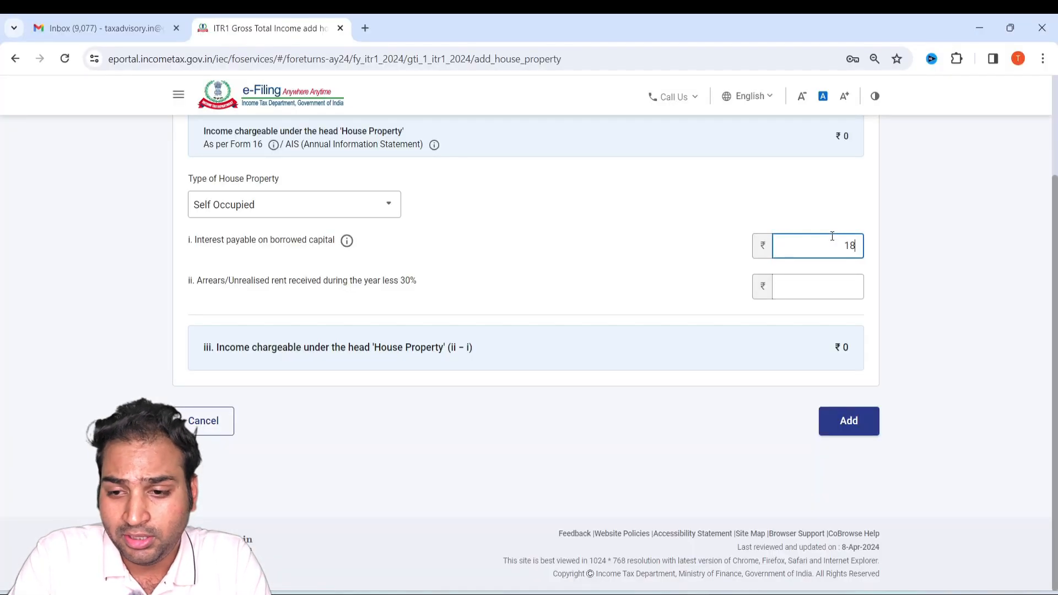
key("alt+Tab")
key("alt+Tab")
type("96")
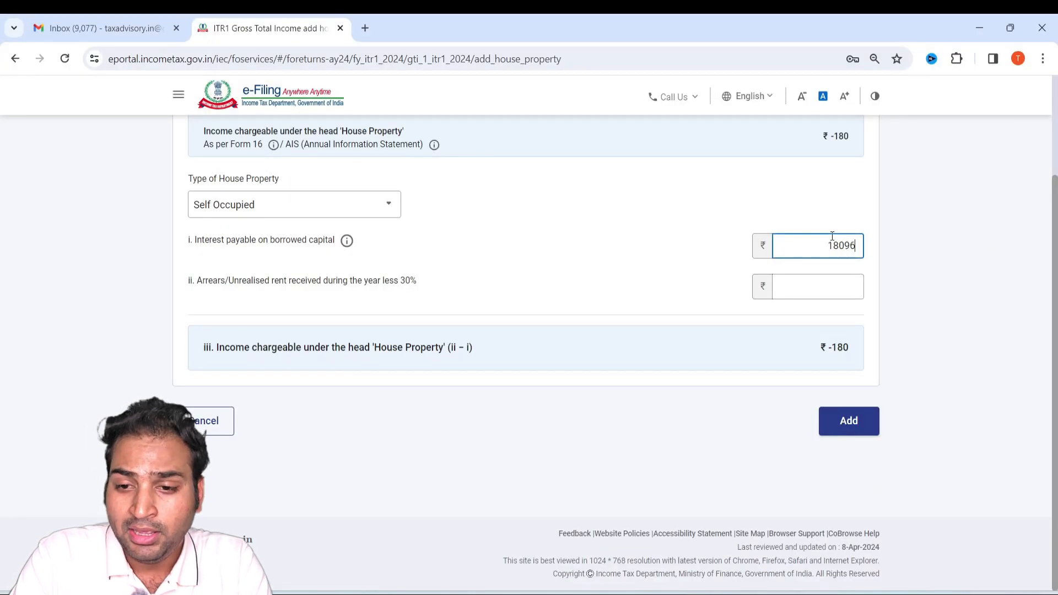
left_click(847, 424)
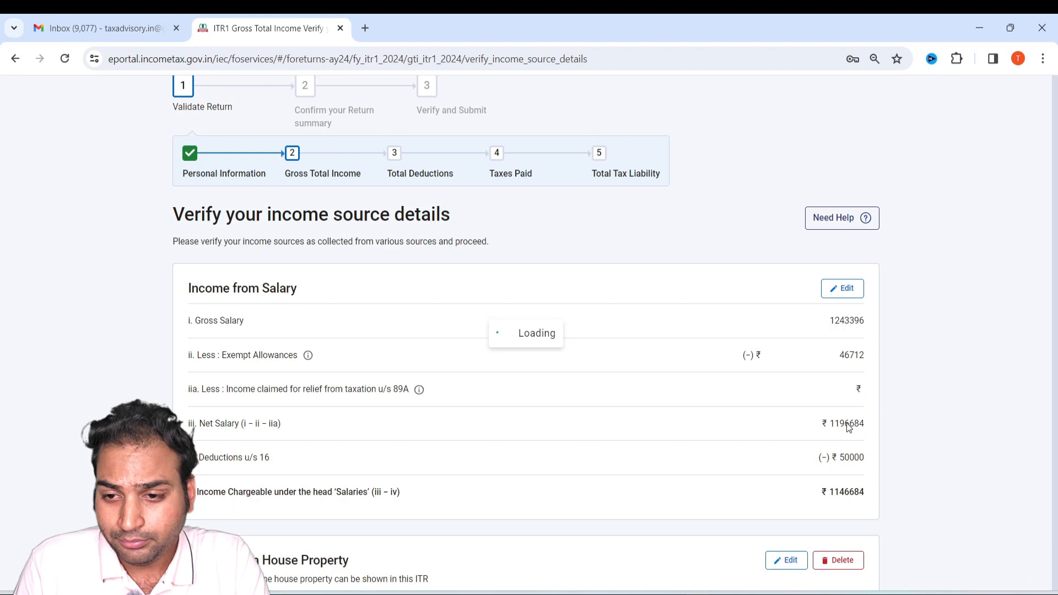
Check the gross total income against Form 16, then confirm that section and open Total Deductions in the return summary.
scroll(783, 434, "down", 7)
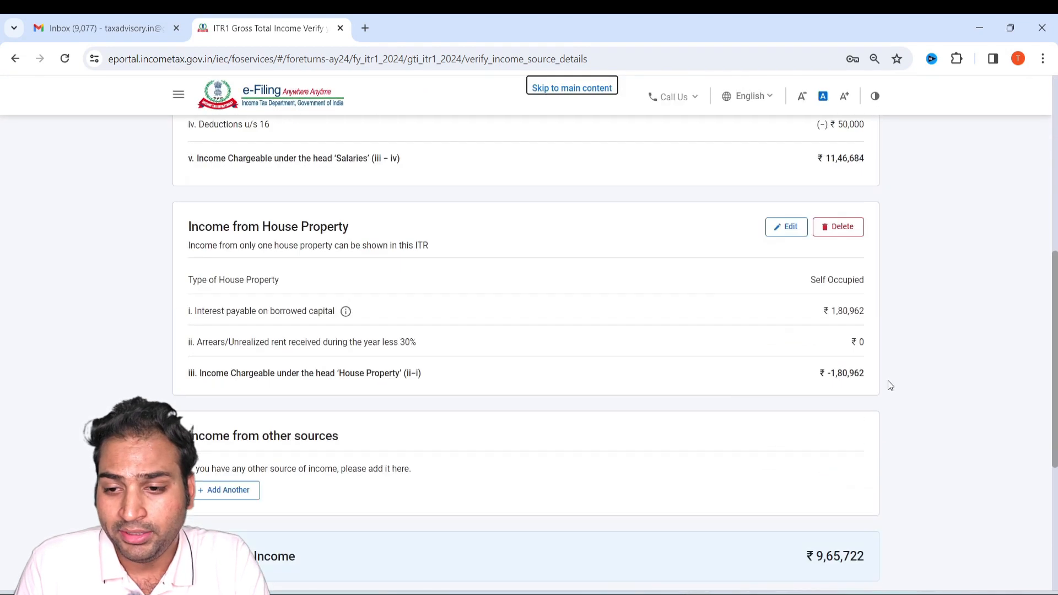
scroll(887, 385, "down", 5)
key("alt+Tab")
scroll(726, 371, "down", 1)
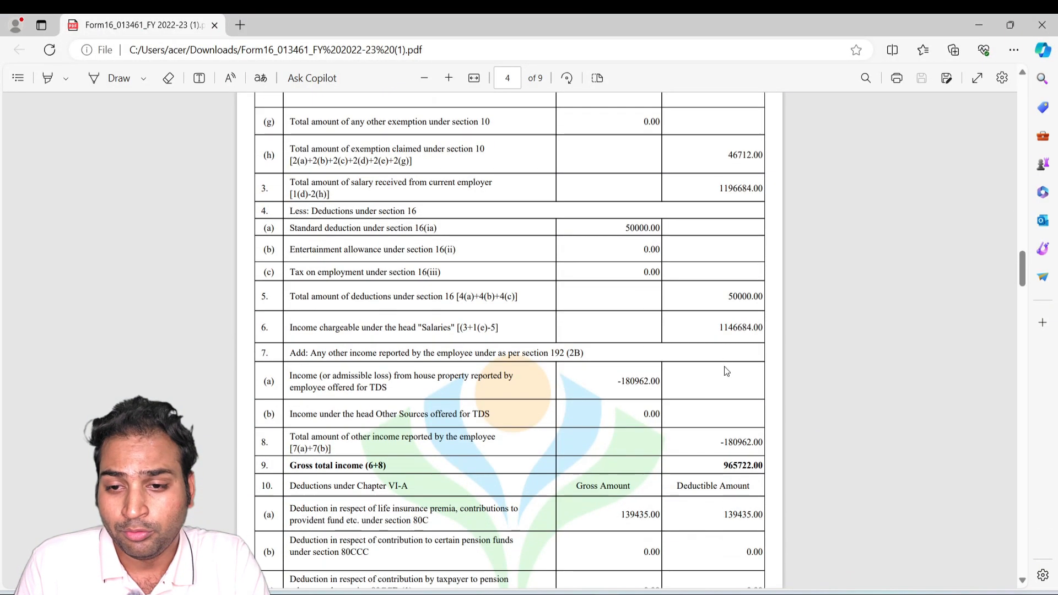
scroll(547, 289, "down", 6)
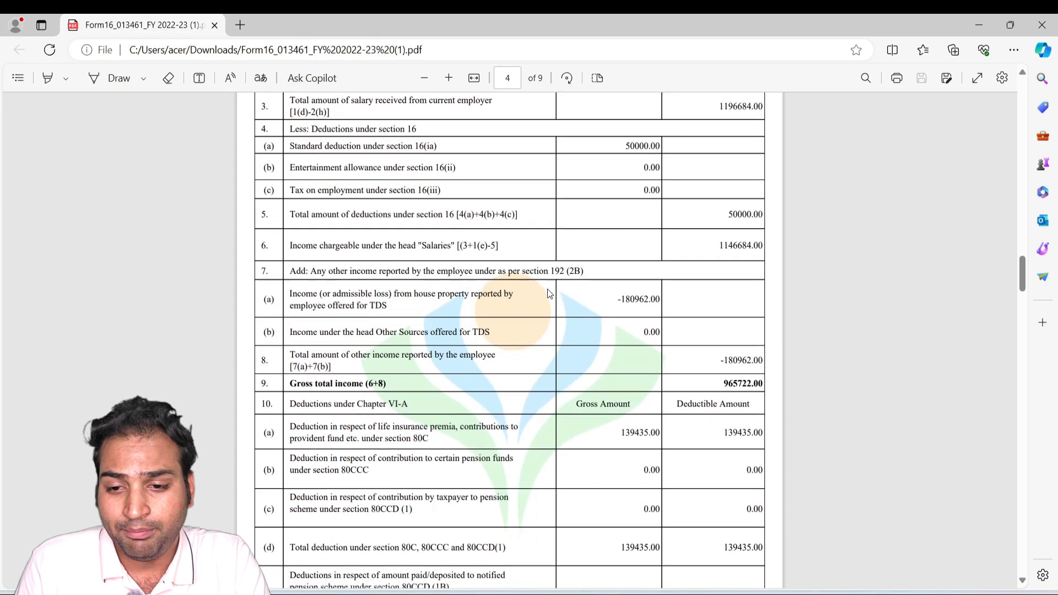
key("alt+Tab")
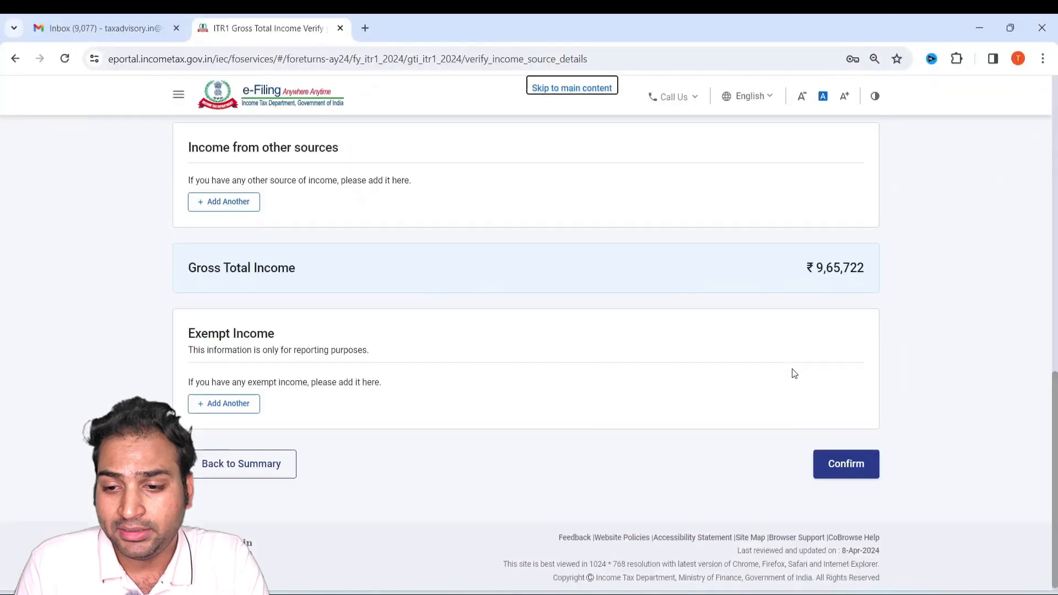
left_click(841, 462)
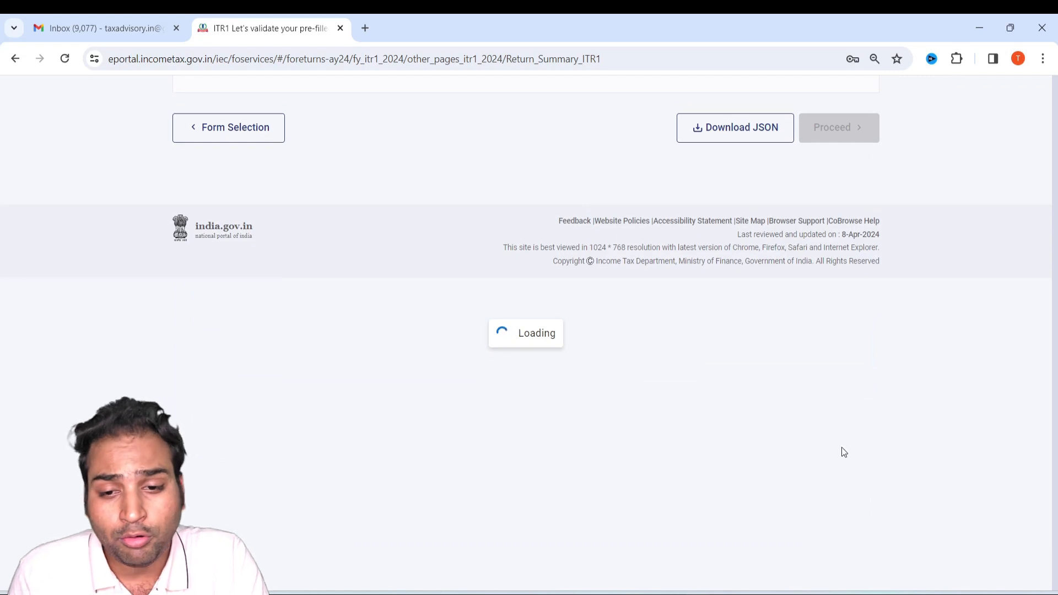
scroll(537, 332, "down", 4)
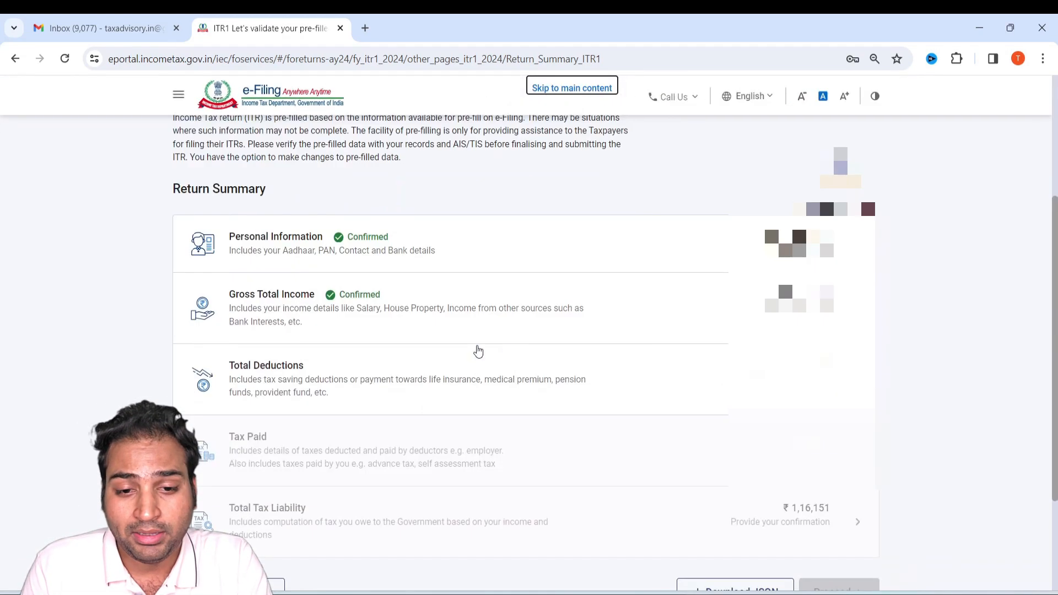
left_click(356, 377)
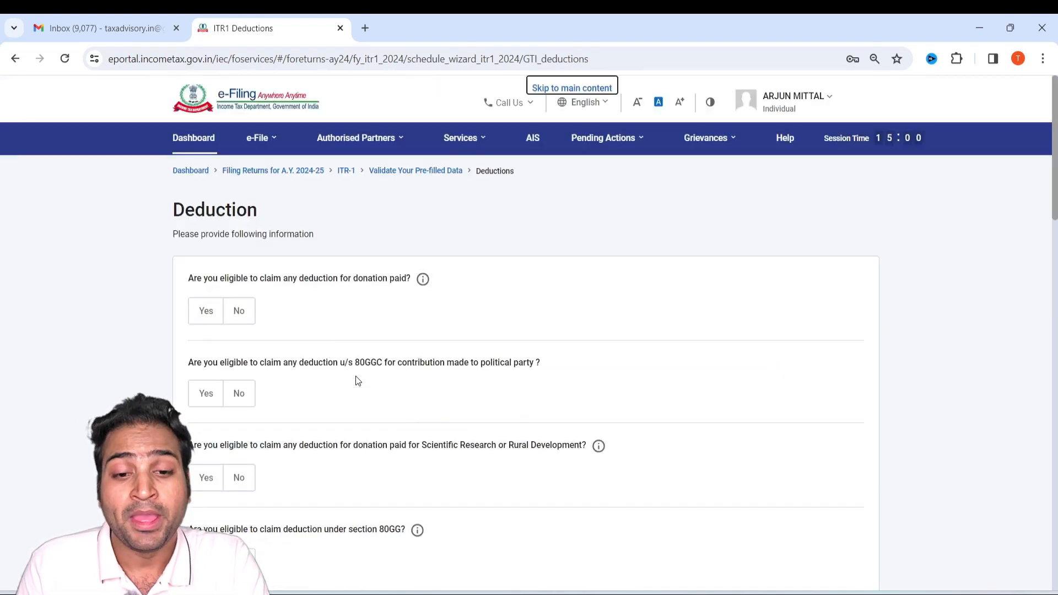
Look through the deduction questions and the Chapter VI-A deductions in Form 16, then skip the questions and confirm skipping.
scroll(250, 368, "down", 20)
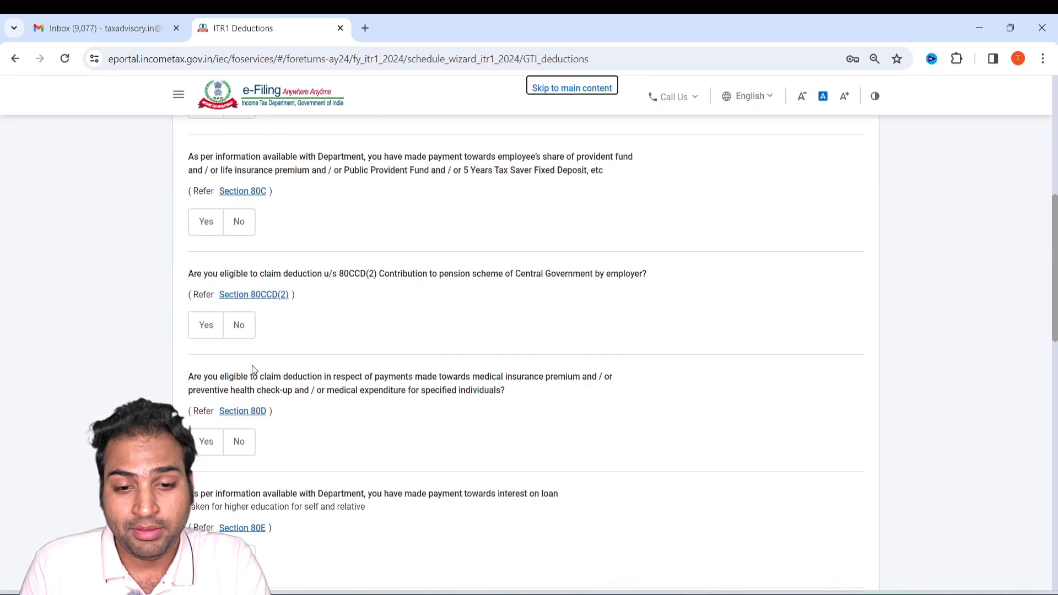
scroll(331, 364, "down", 1)
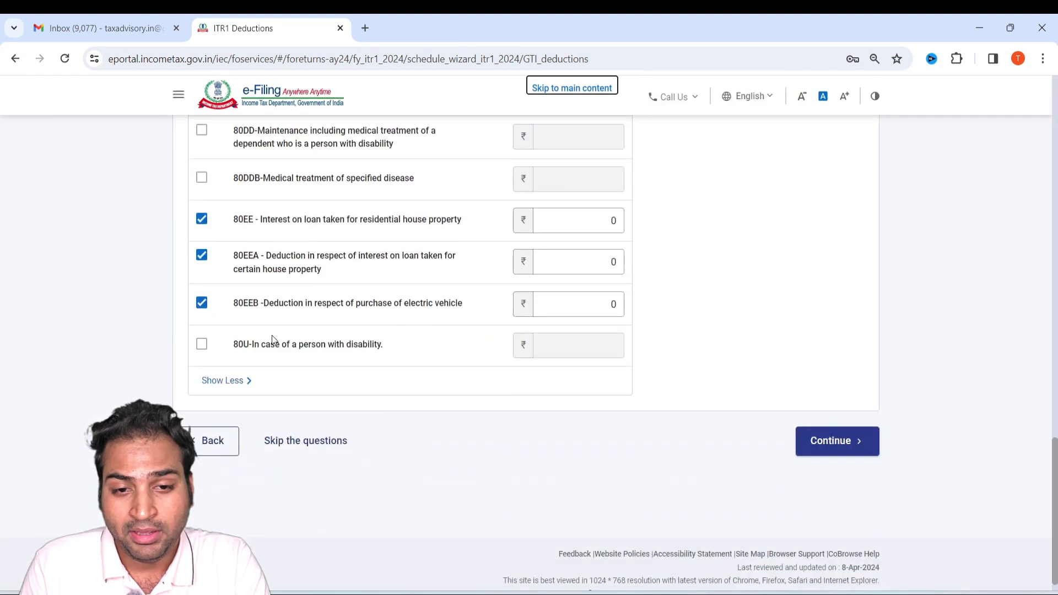
scroll(273, 337, "up", 5)
scroll(292, 386, "down", 5)
scroll(299, 347, "up", 15)
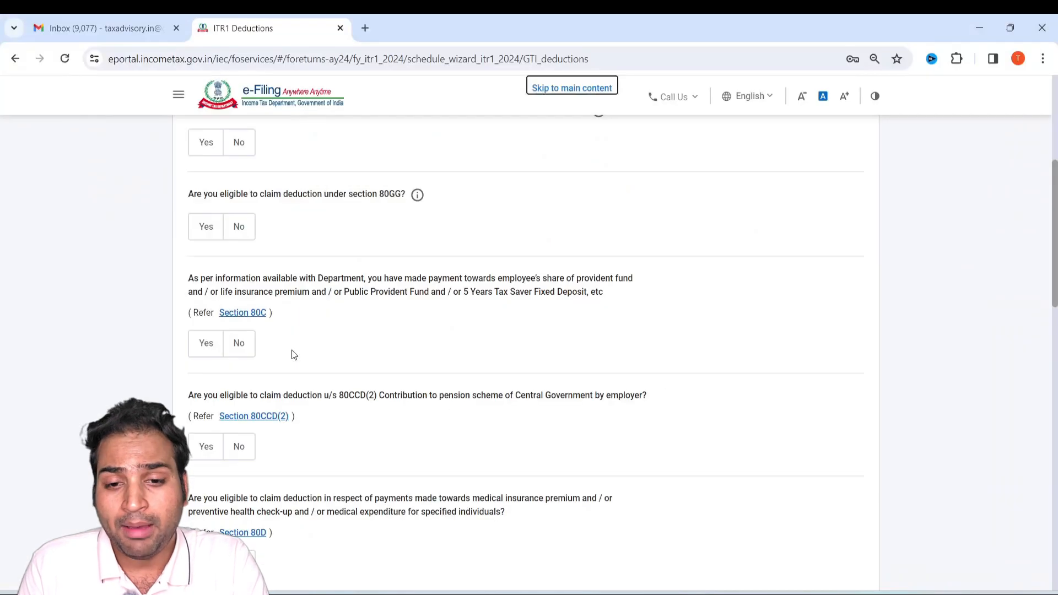
scroll(291, 355, "down", 5)
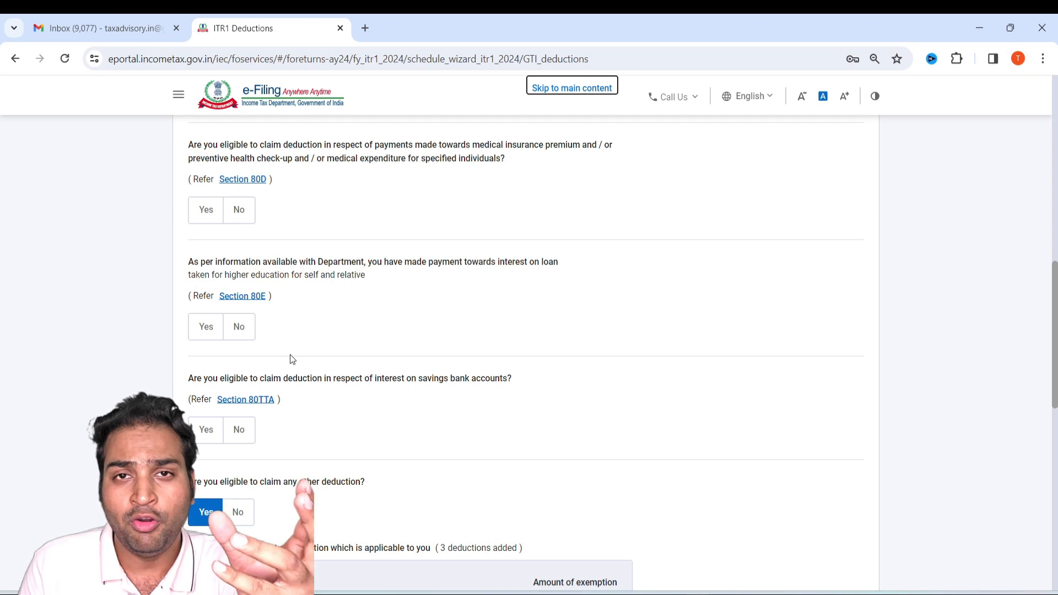
scroll(290, 352, "down", 10)
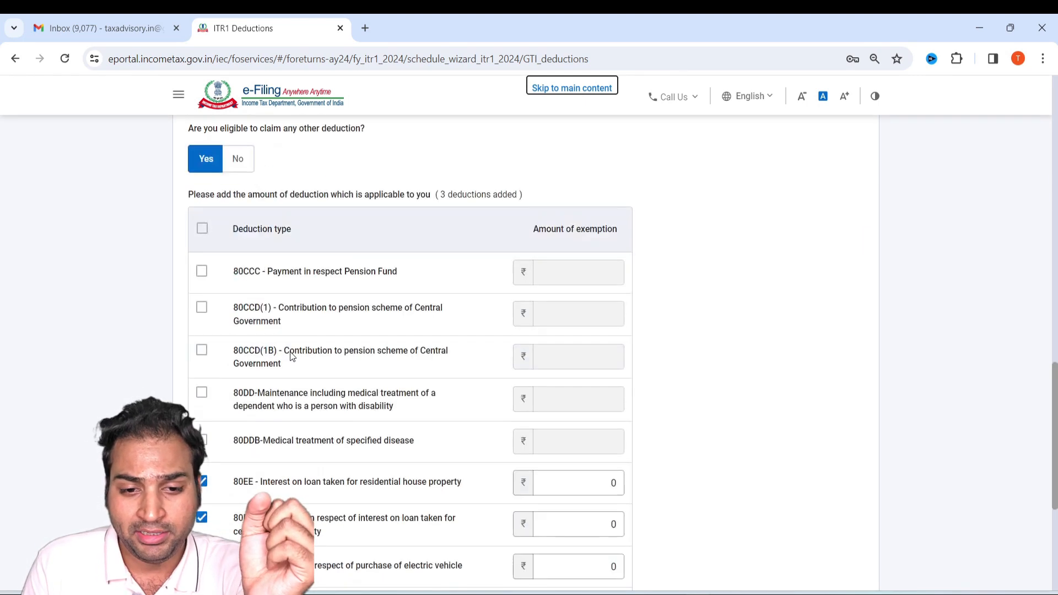
left_click(325, 423)
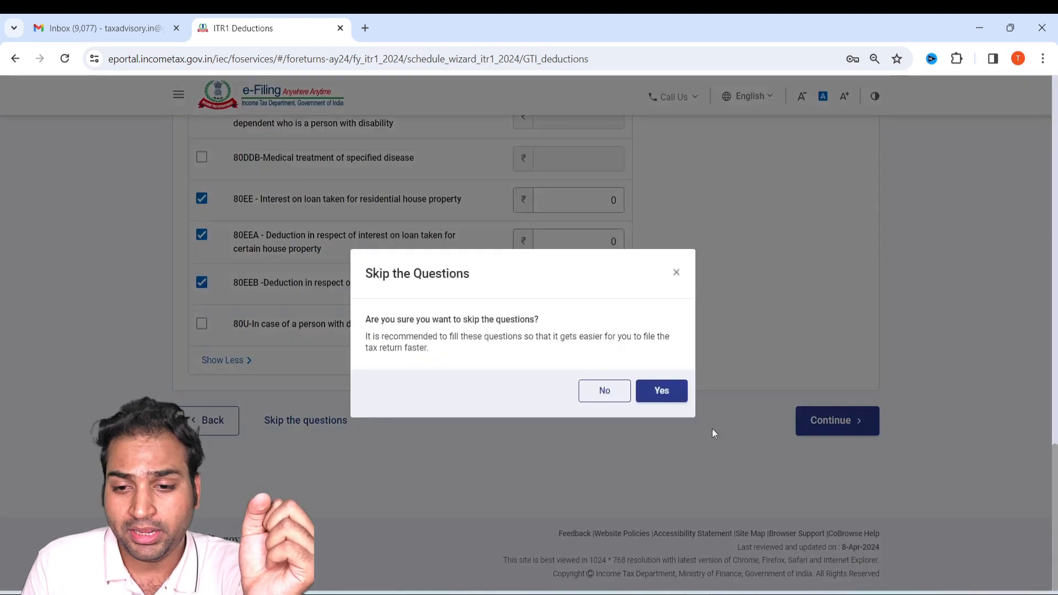
left_click(660, 390)
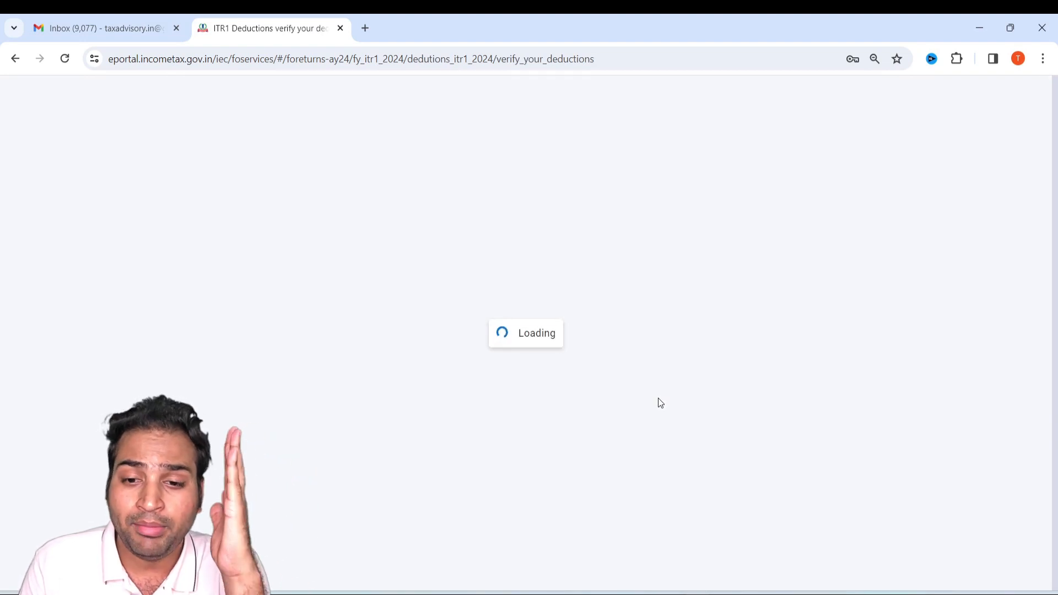
Look up the section 80C deduction in Form 16 and start an 80C entry from the full list of deductions in the return.
scroll(644, 399, "down", 5)
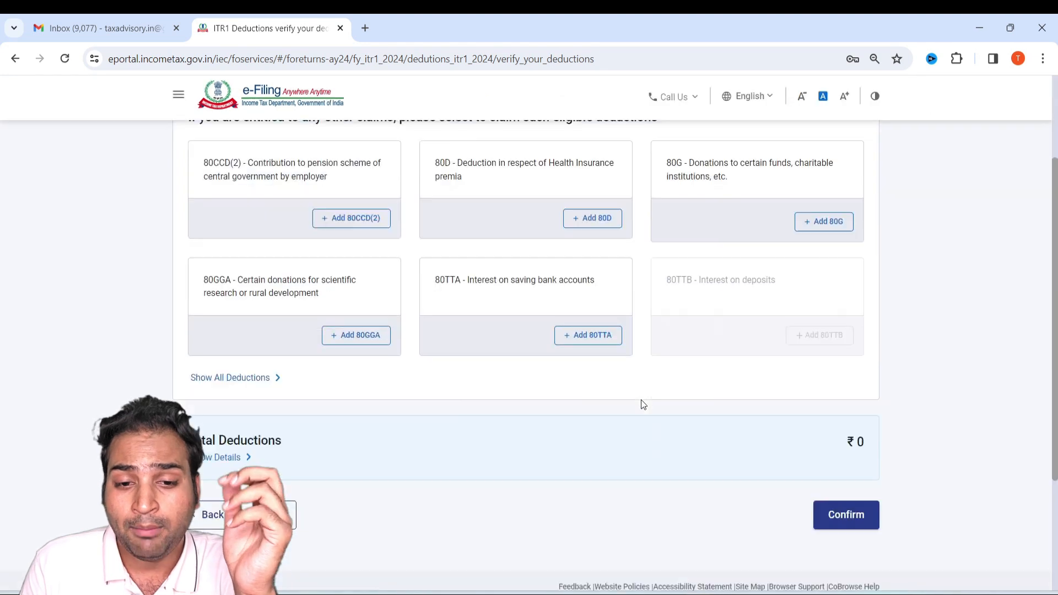
scroll(634, 383, "up", 1)
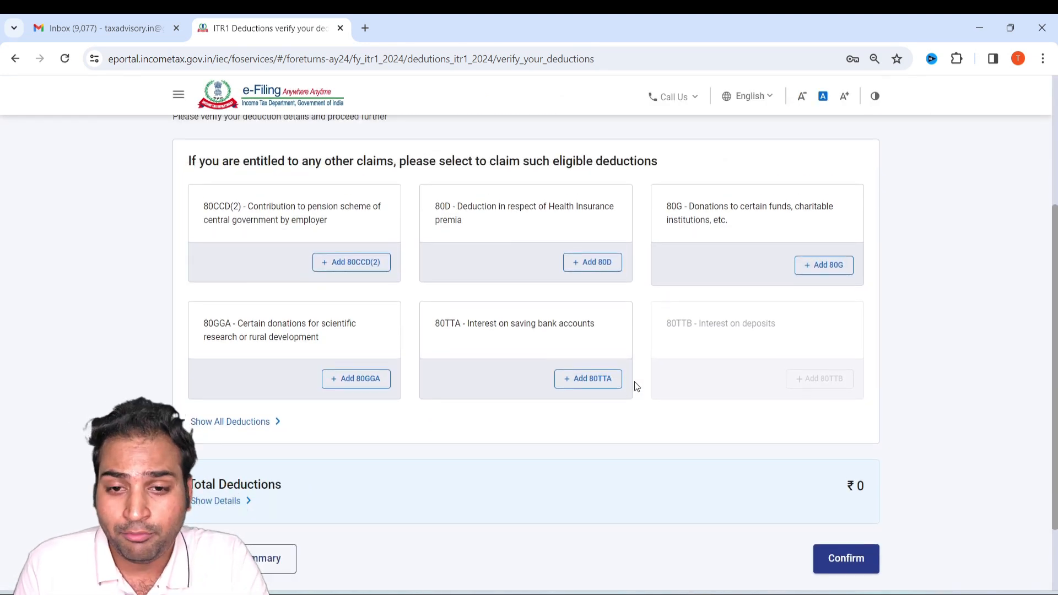
key("alt+Tab")
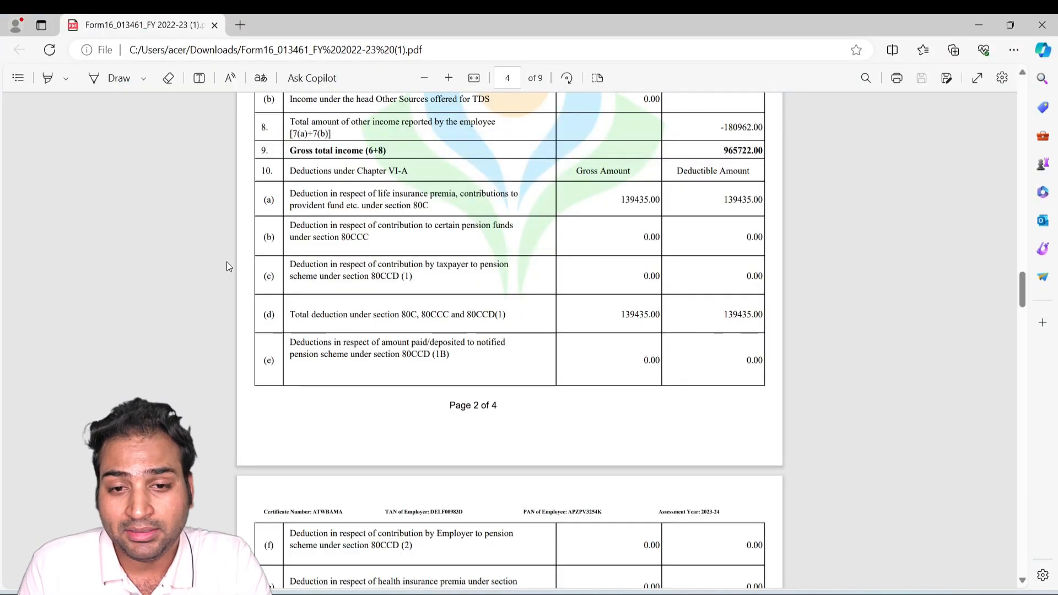
left_click_drag(333, 194, 371, 191)
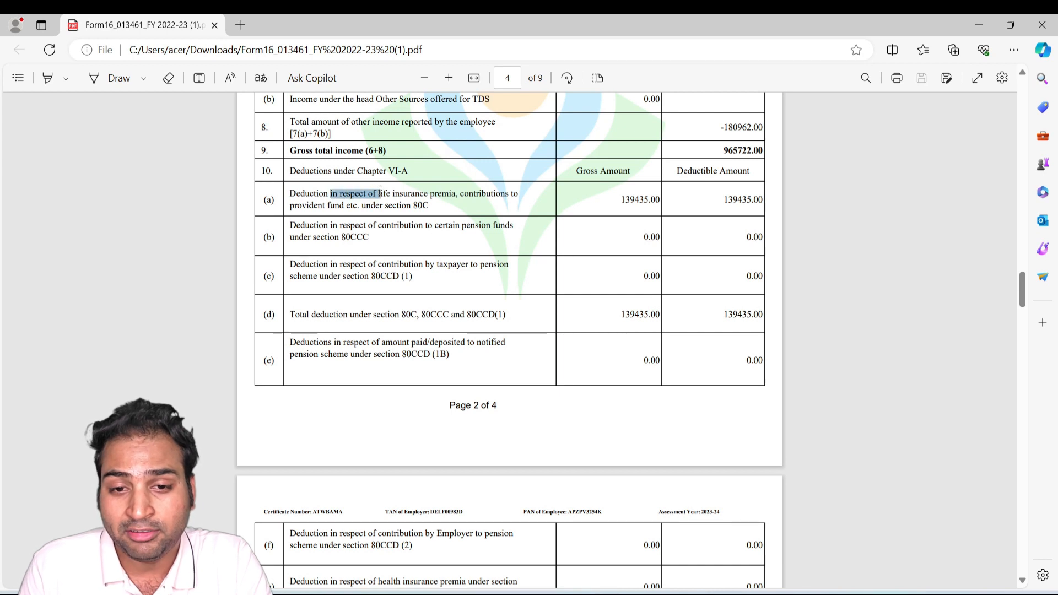
key("alt+Tab")
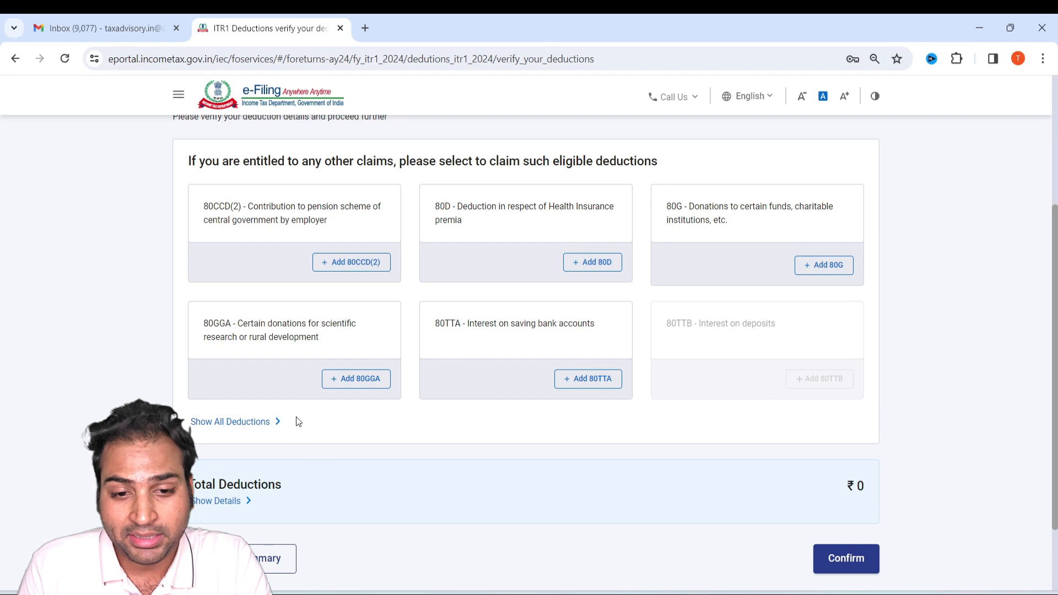
left_click(241, 428)
scroll(219, 341, "down", 4)
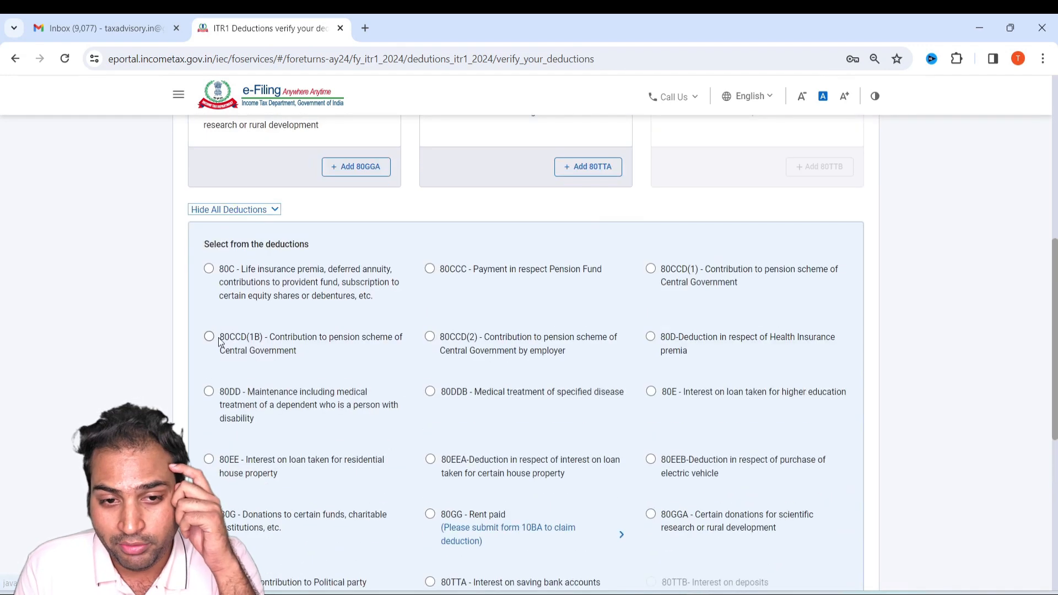
left_click(209, 269)
scroll(273, 371, "down", 3)
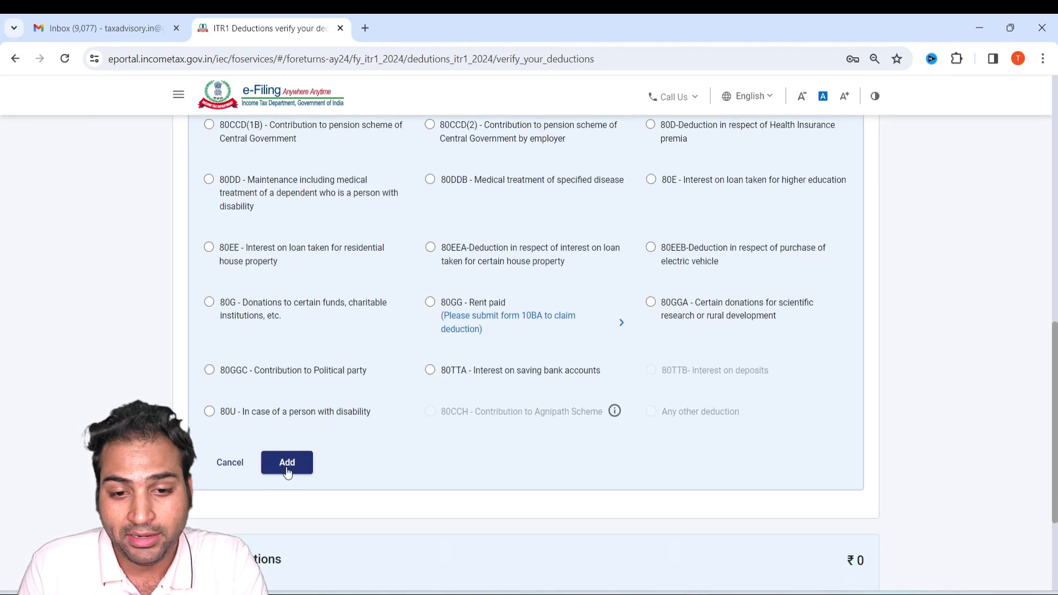
left_click(287, 462)
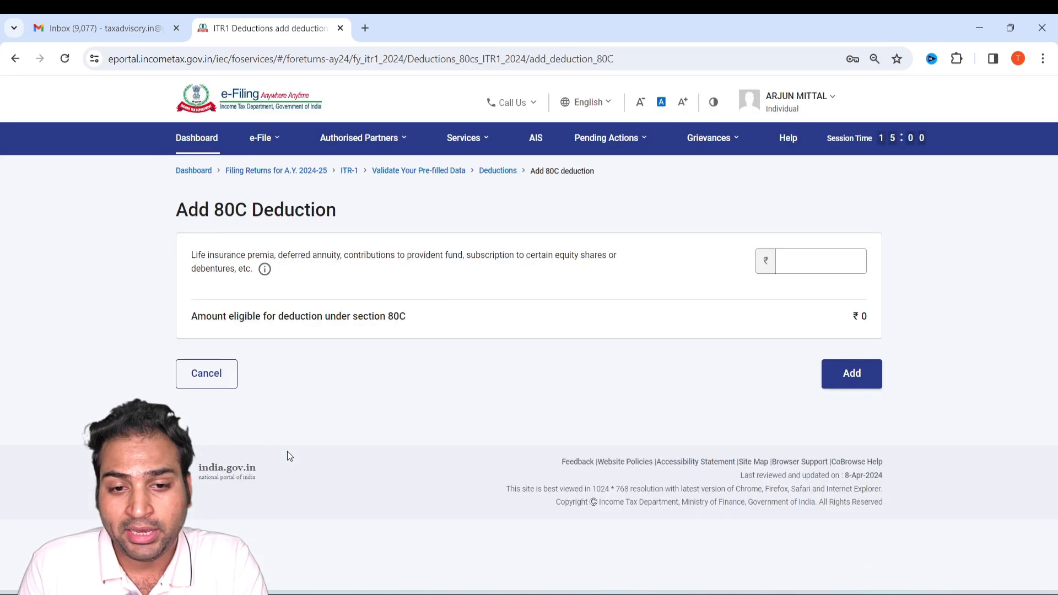
Enter 139435 from Form 16 as the 80C amount and add the deduction.
left_click(859, 259)
key("alt+Tab")
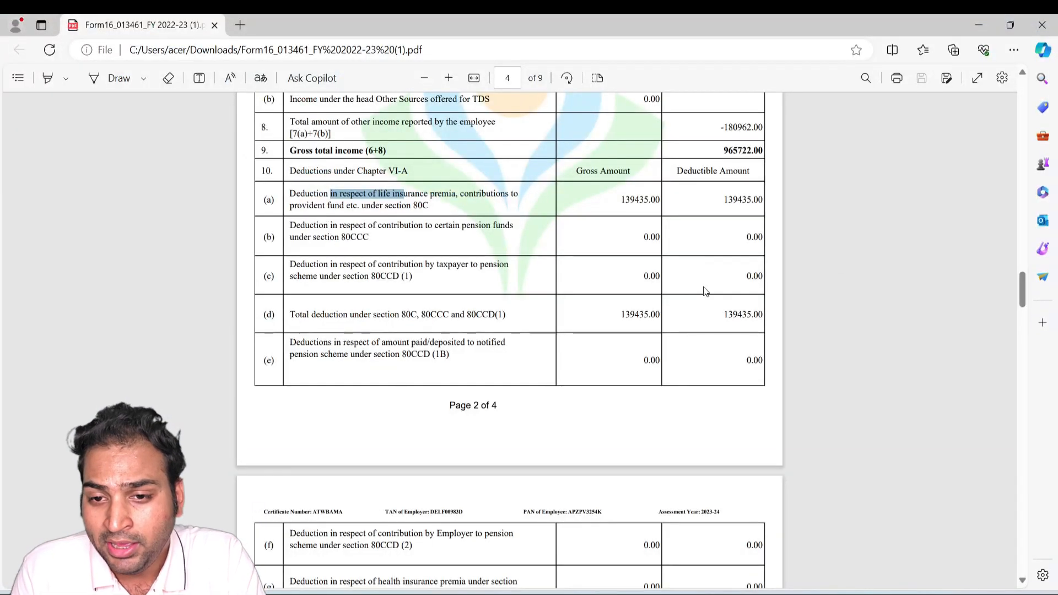
key("alt+Tab")
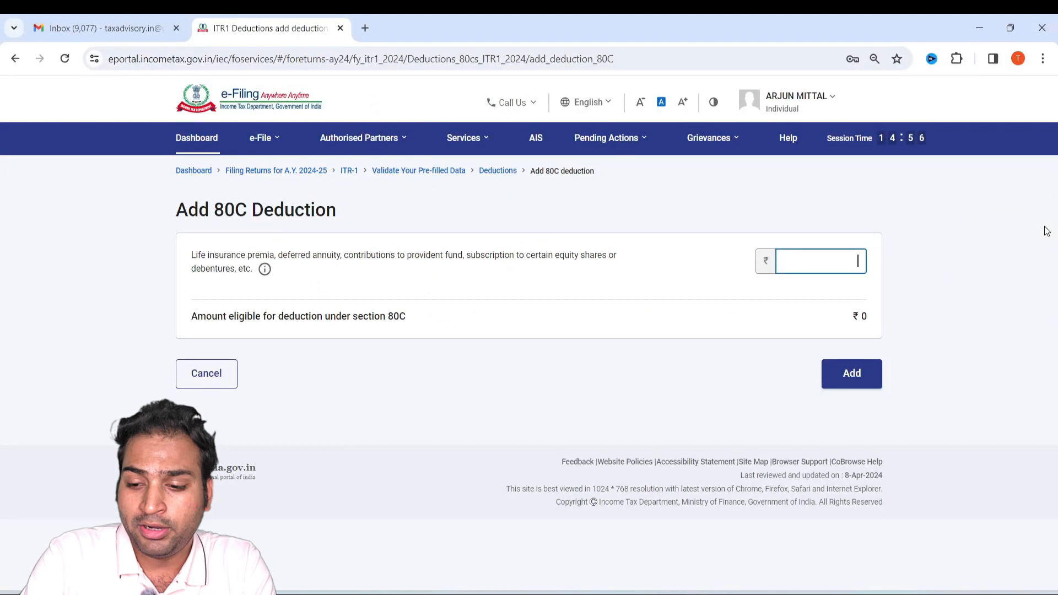
type("139435")
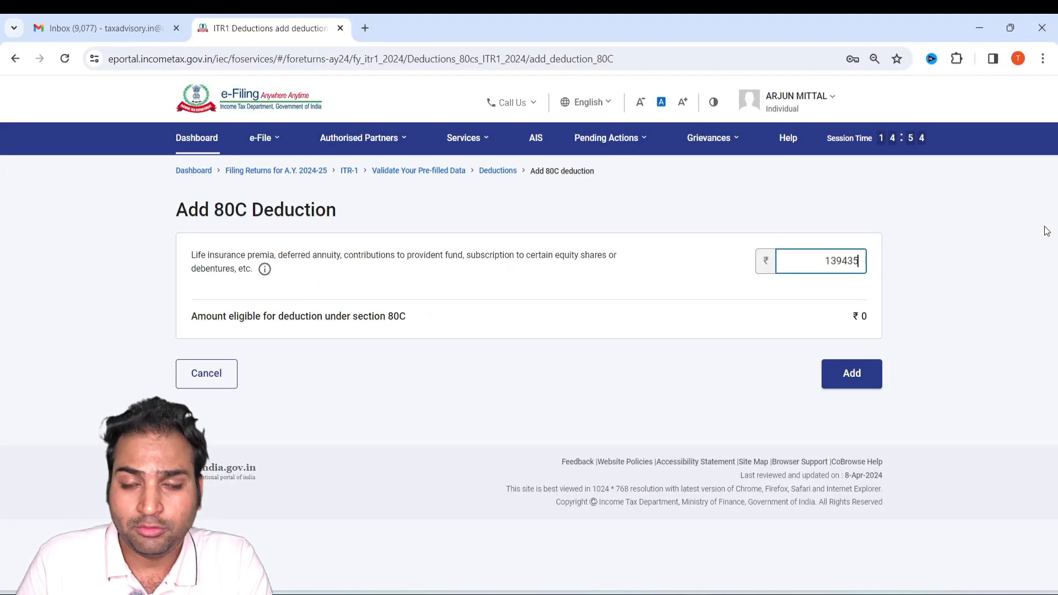
left_click(864, 373)
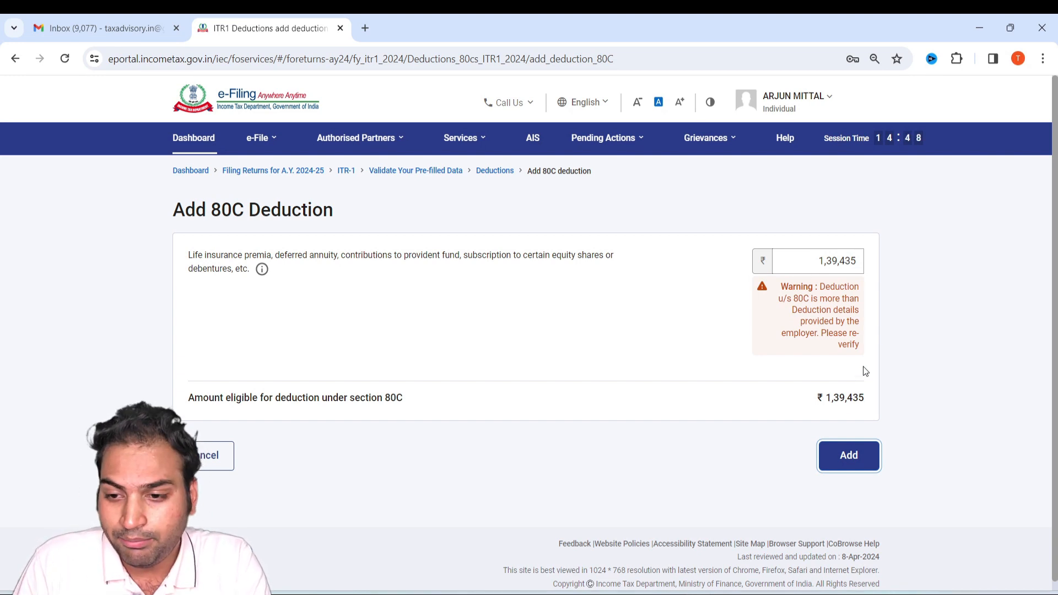
left_click(845, 465)
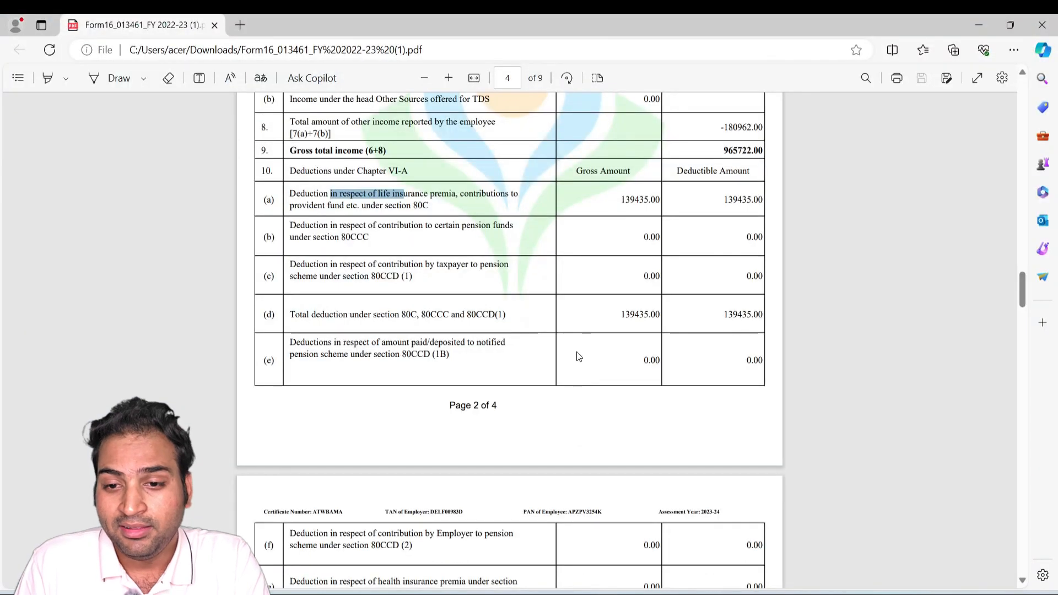
Check Form 16 for the remaining Chapter VI-A deductions, then start an 80D health insurance deduction in the return.
scroll(577, 351, "down", 5)
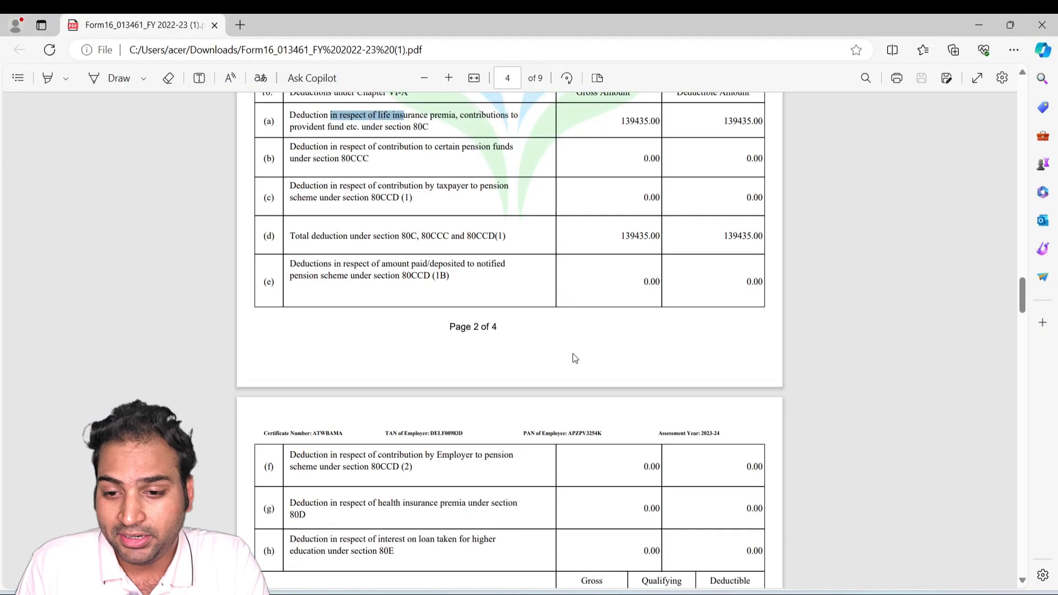
scroll(573, 358, "down", 5)
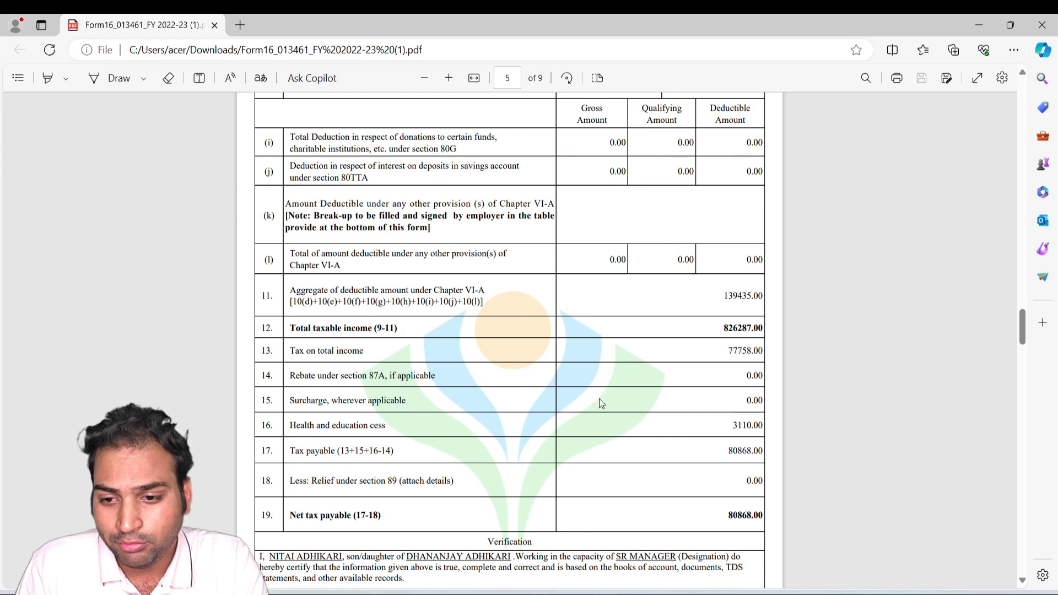
scroll(599, 402, "down", 3)
key("alt+Tab")
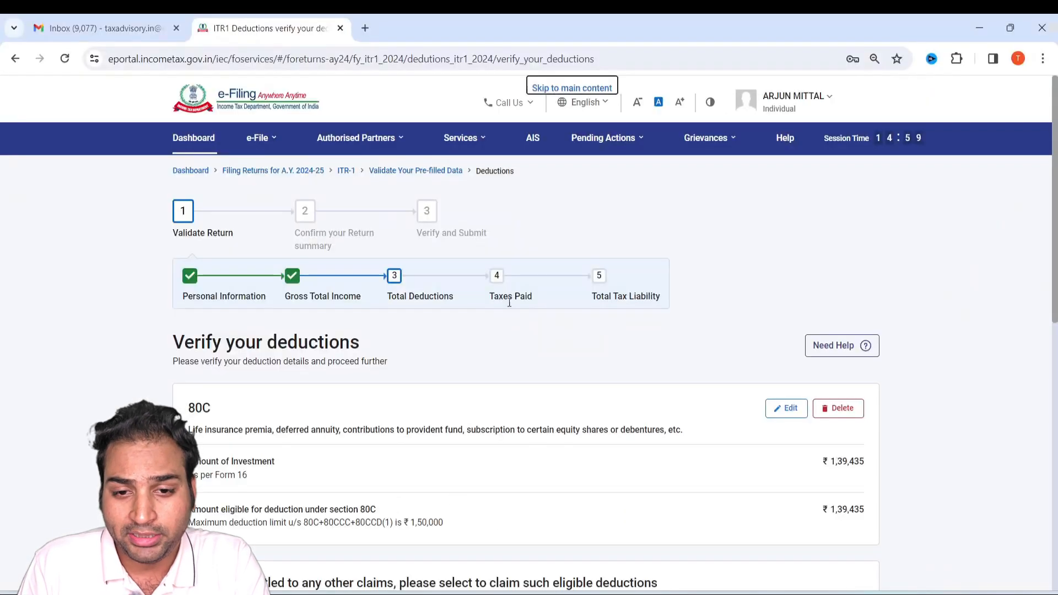
scroll(508, 310, "down", 4)
scroll(620, 335, "down", 1)
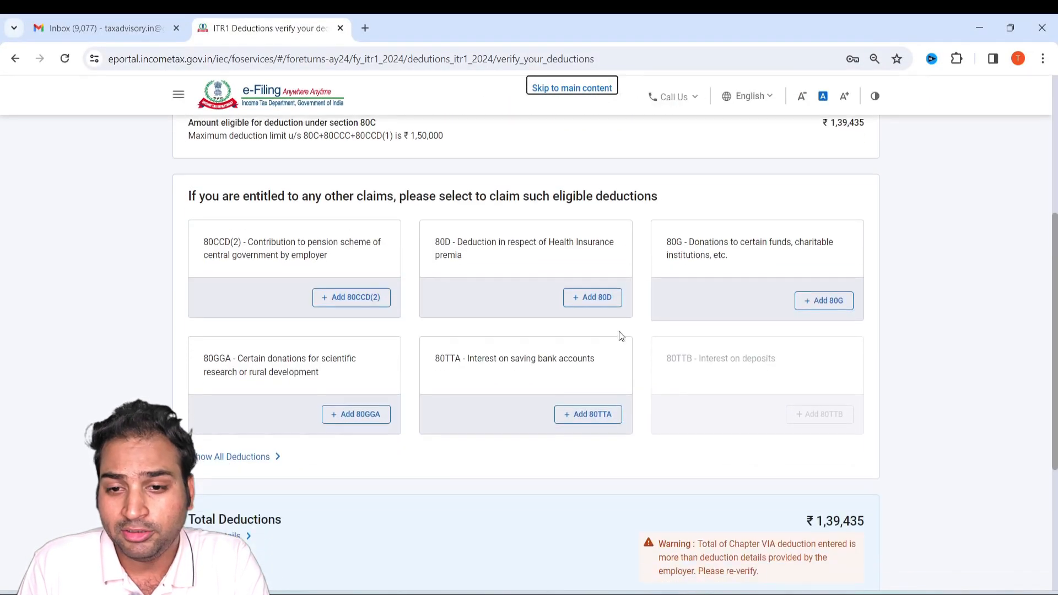
left_click(602, 300)
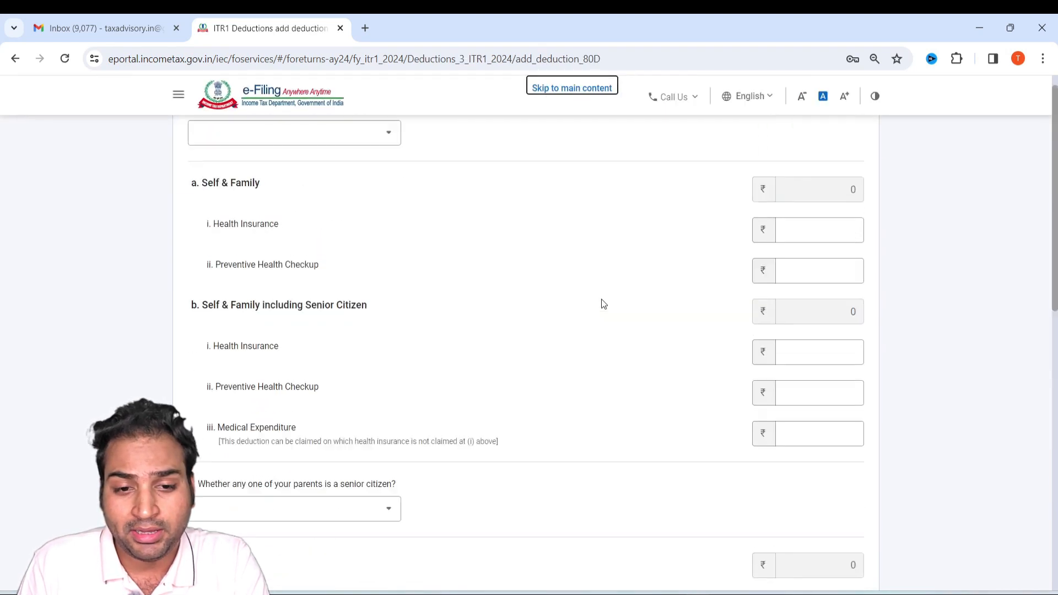
Answer No to a senior citizen in the family, then enter 25000 for health insurance and 5000 for preventive health checkup under Self & Family.
left_click(369, 330)
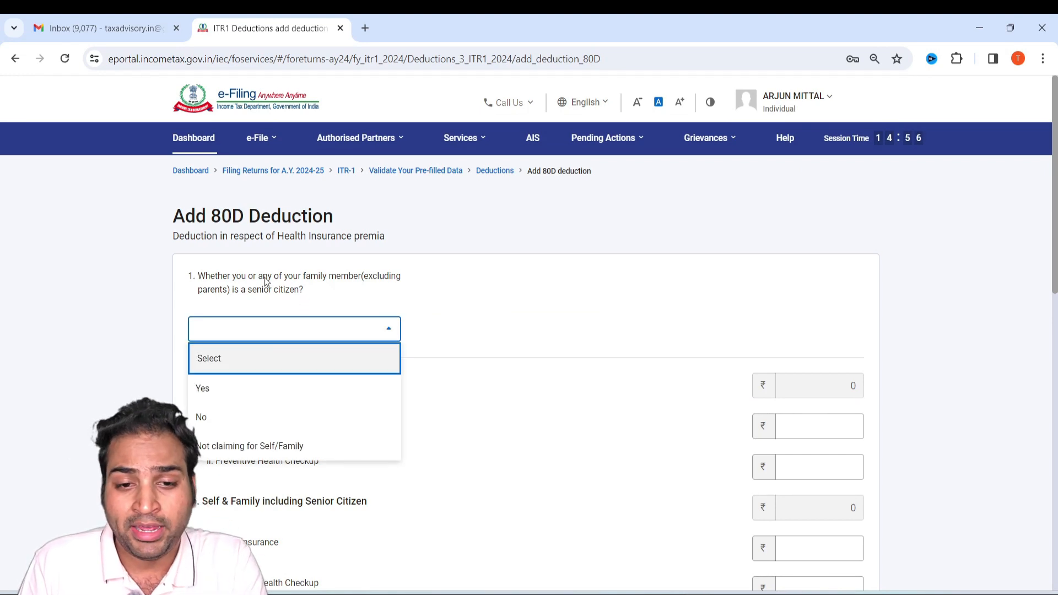
left_click_drag(260, 280, 340, 277)
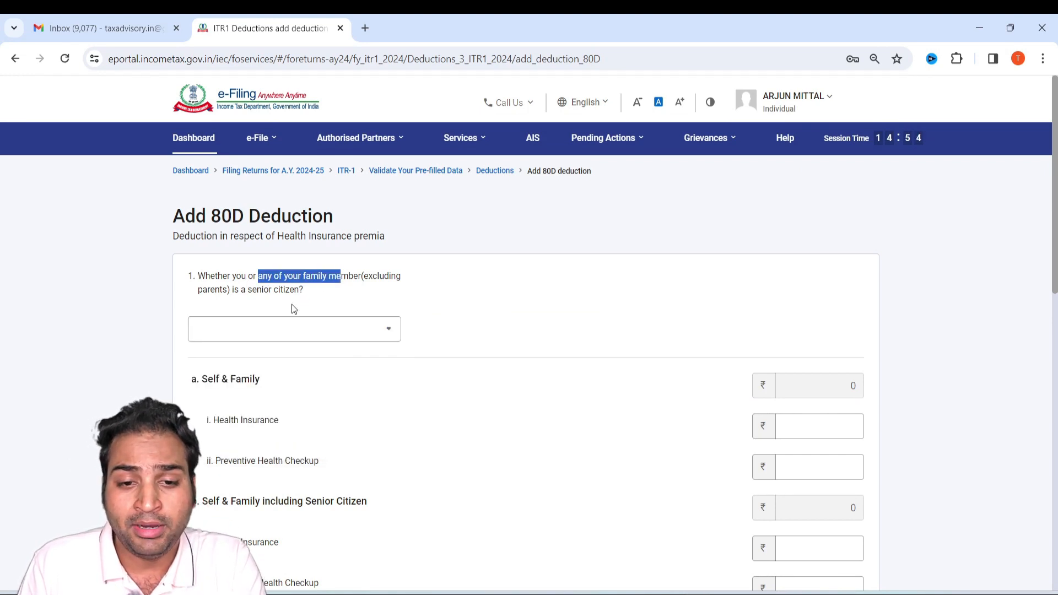
left_click(313, 328)
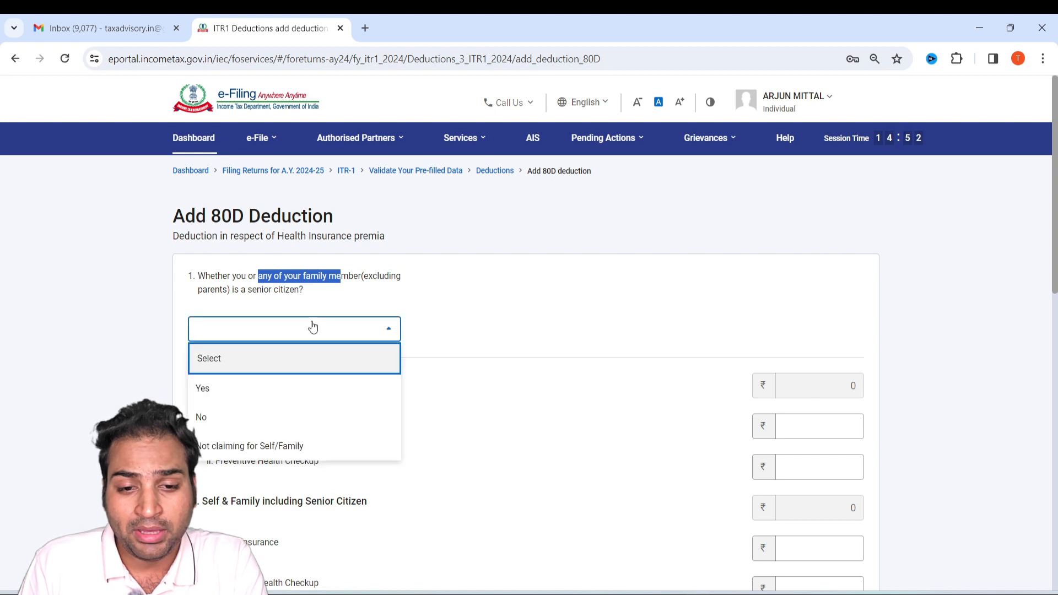
left_click(310, 415)
scroll(307, 362, "down", 2)
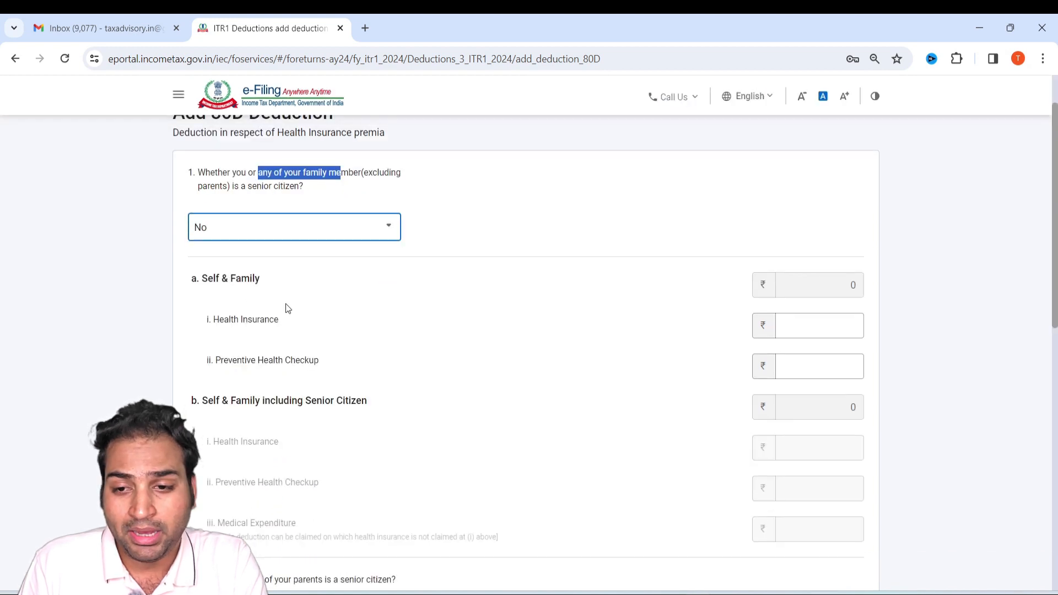
left_click(808, 328)
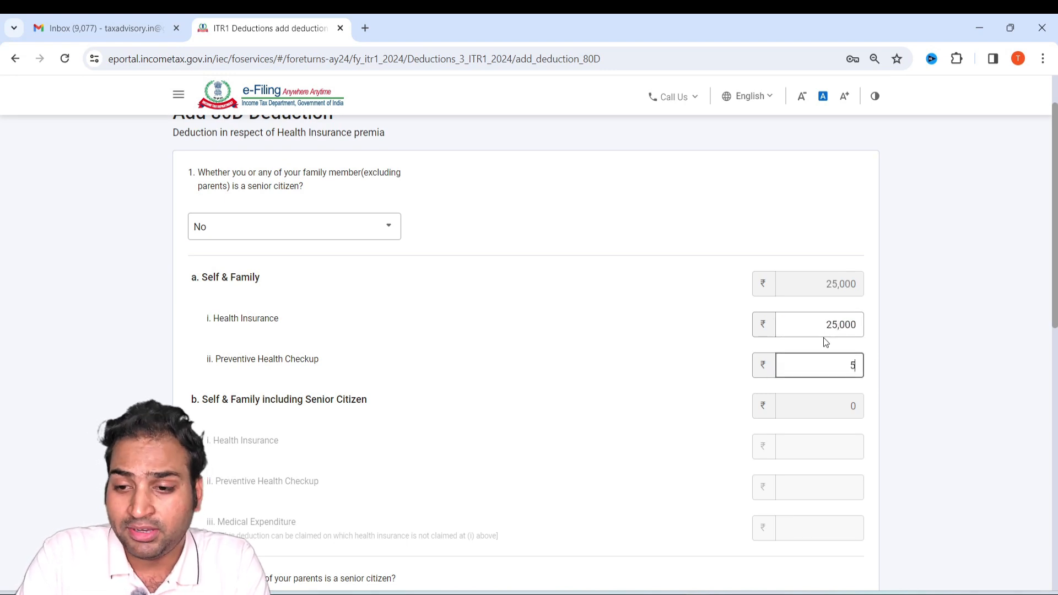
Answer Yes to a parent being a senior citizen, enter 25000 as the parents' health insurance and add the 80D deduction.
scroll(832, 358, "down", 5)
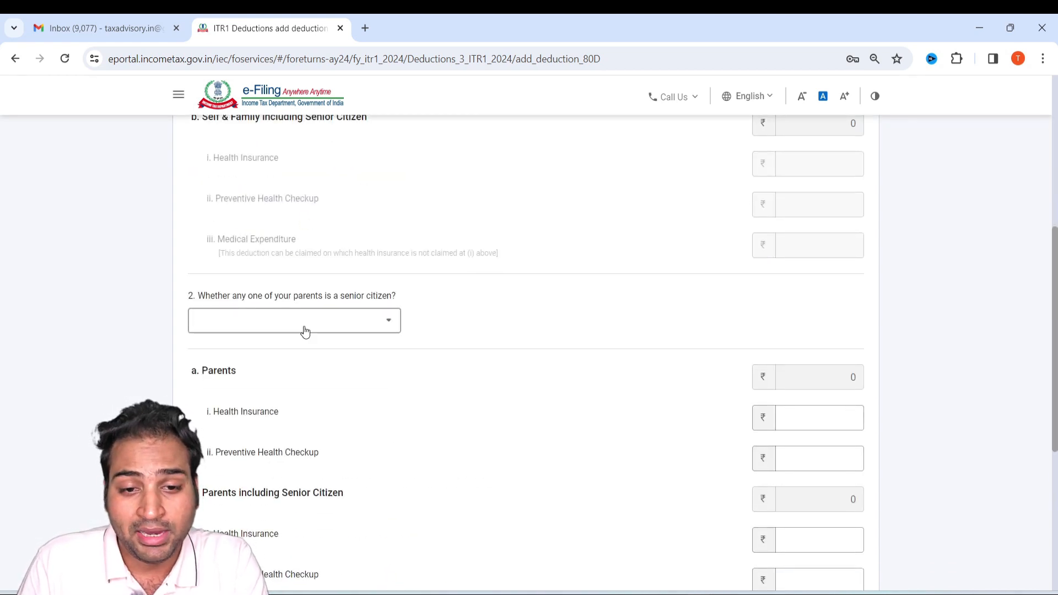
left_click(305, 330)
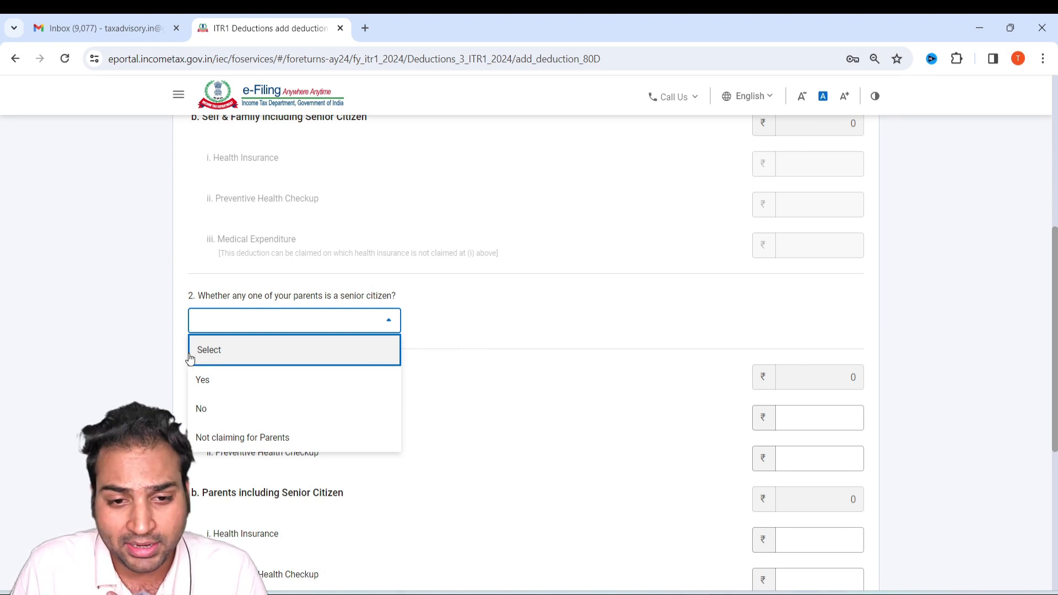
left_click(241, 390)
scroll(803, 428, "down", 3)
left_click(811, 402)
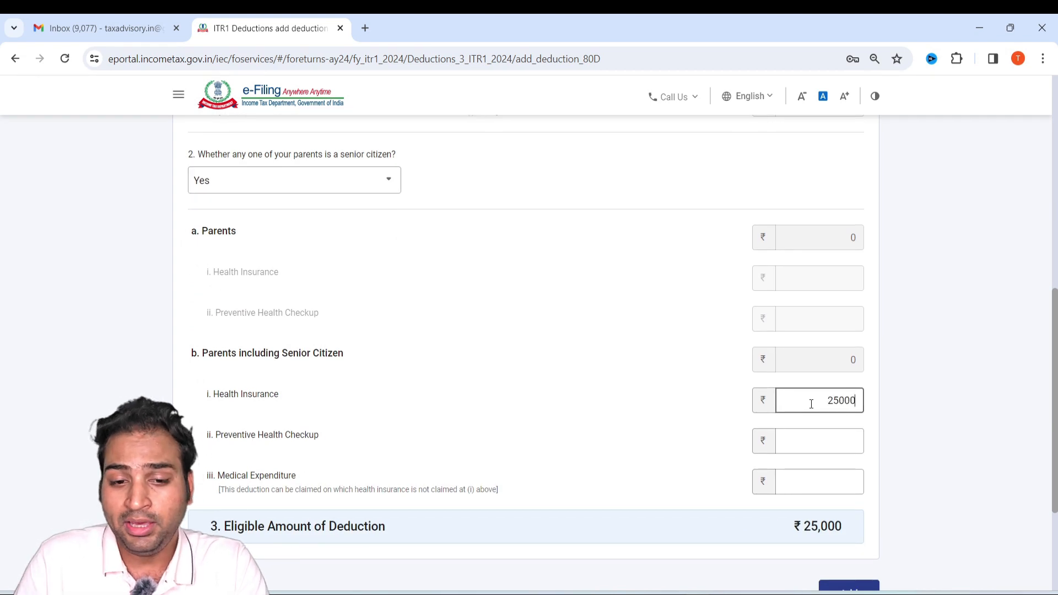
scroll(834, 475, "down", 4)
left_click(851, 432)
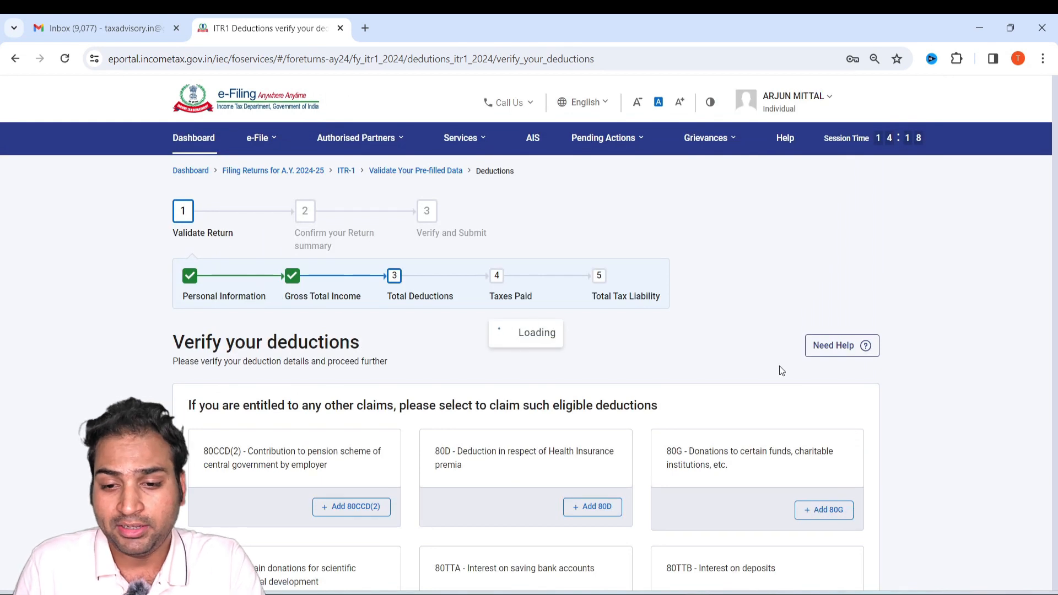
scroll(728, 353, "down", 10)
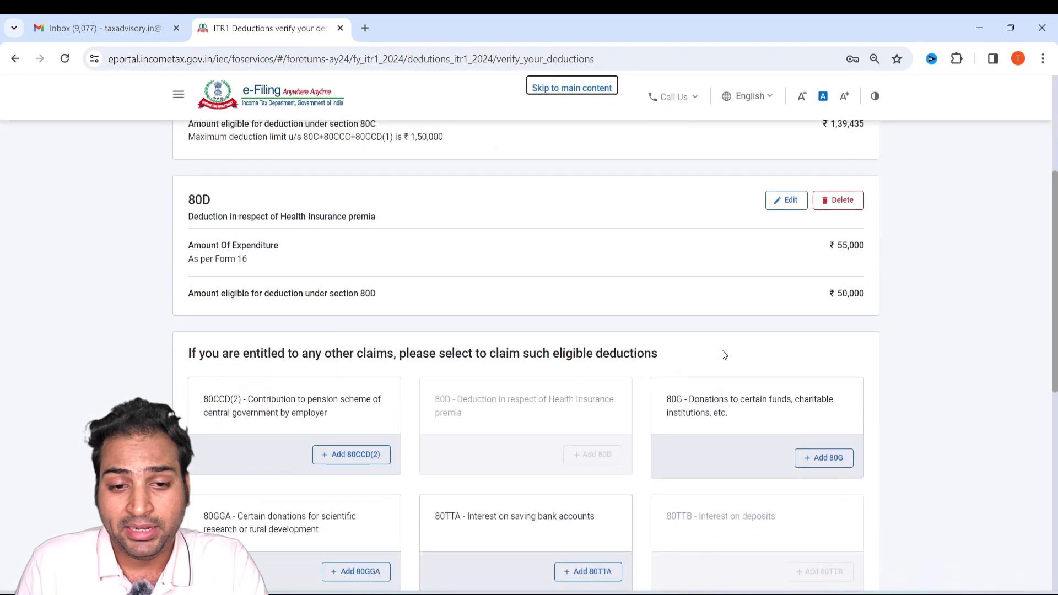
Add an 80TTA deduction with 10000 as the interest on saving bank accounts.
scroll(476, 352, "down", 4)
left_click(238, 286)
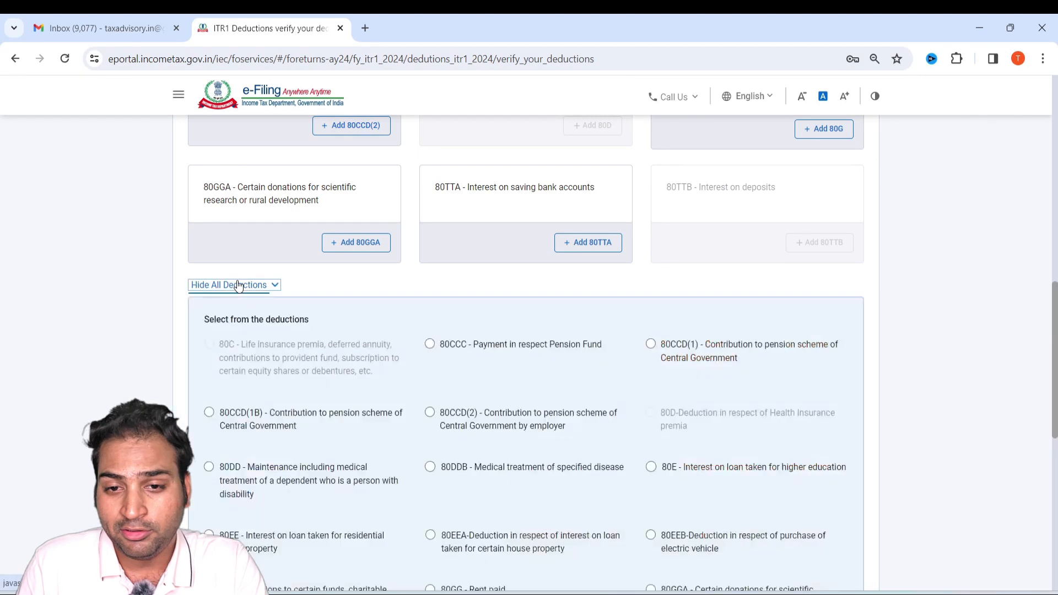
left_click(596, 245)
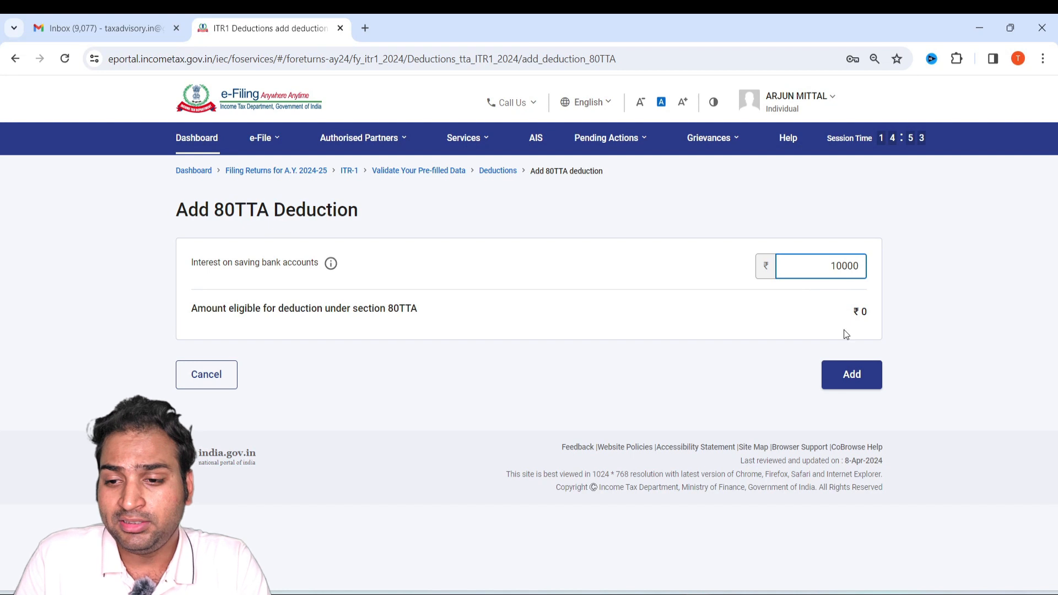
left_click(849, 382)
left_click(873, 469)
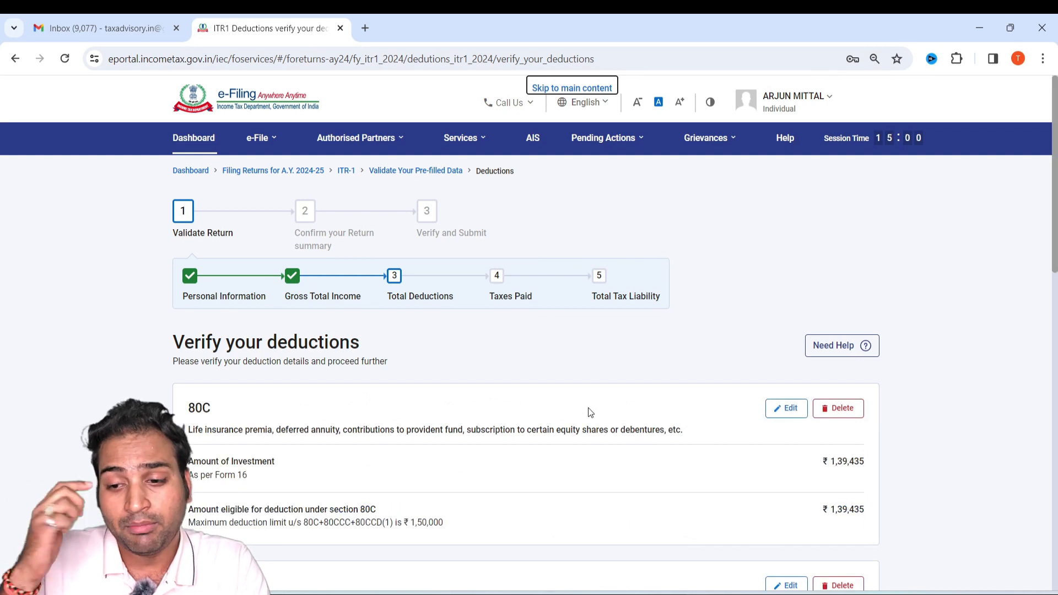
Examine the full list of other available deductions, including 80CCC, 80CCD(1) and 80G, for any further claims.
scroll(456, 420, "down", 12)
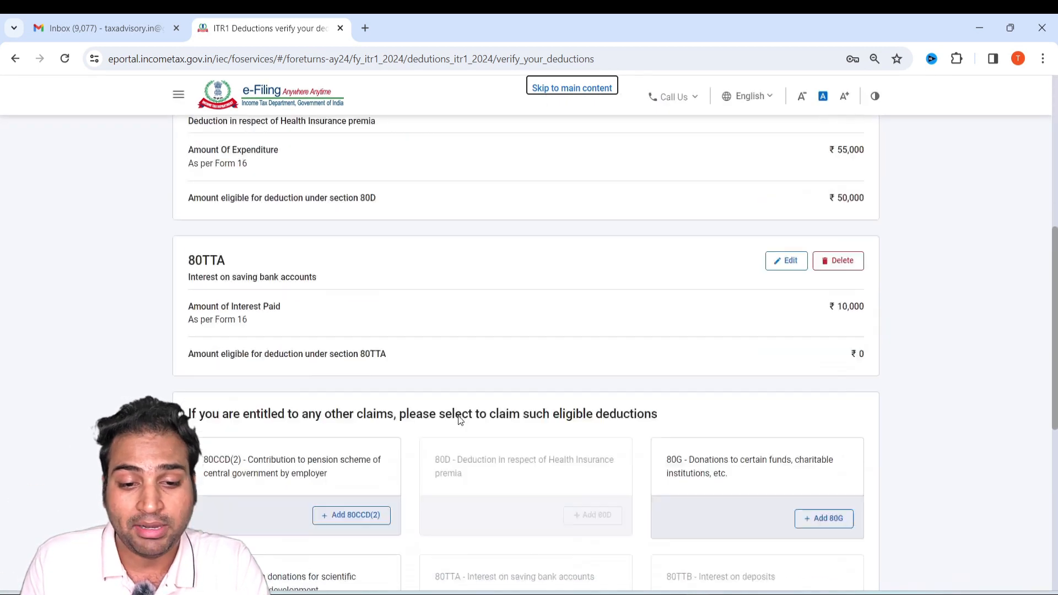
left_click(250, 419)
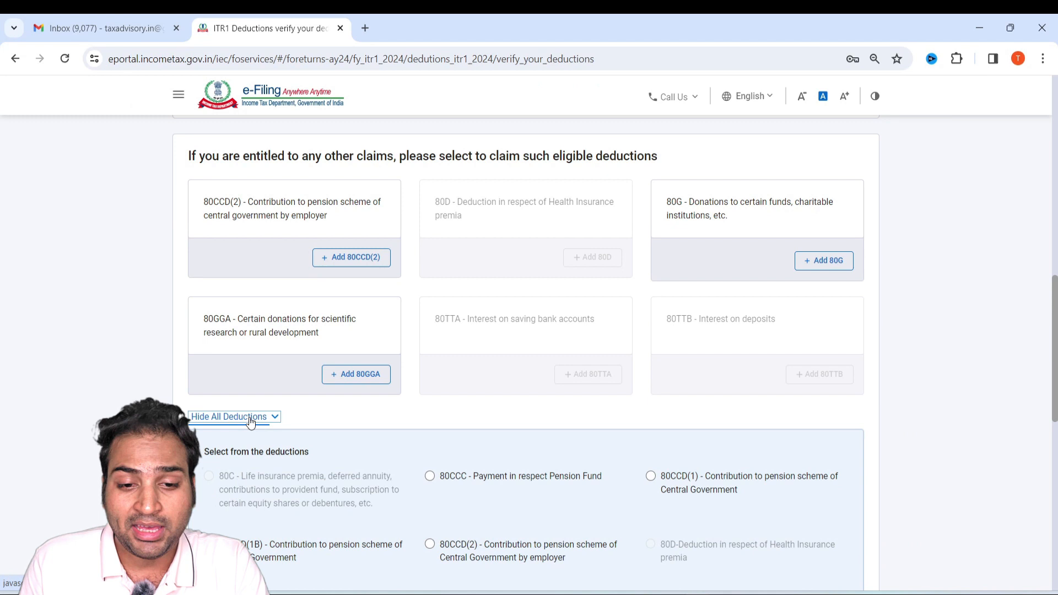
scroll(407, 413, "down", 4)
scroll(639, 287, "down", 3)
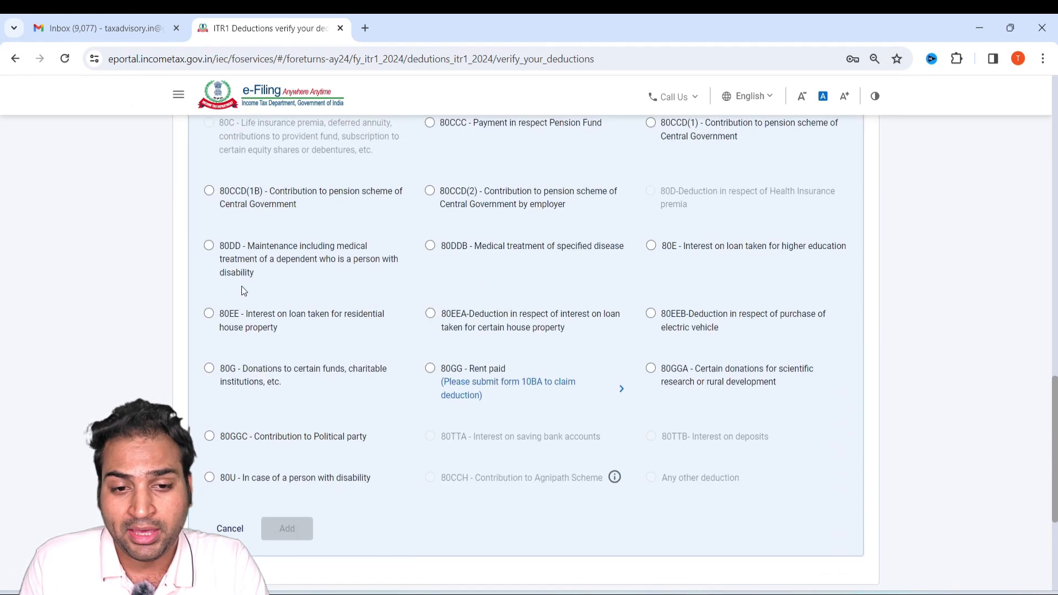
scroll(466, 358, "up", 1)
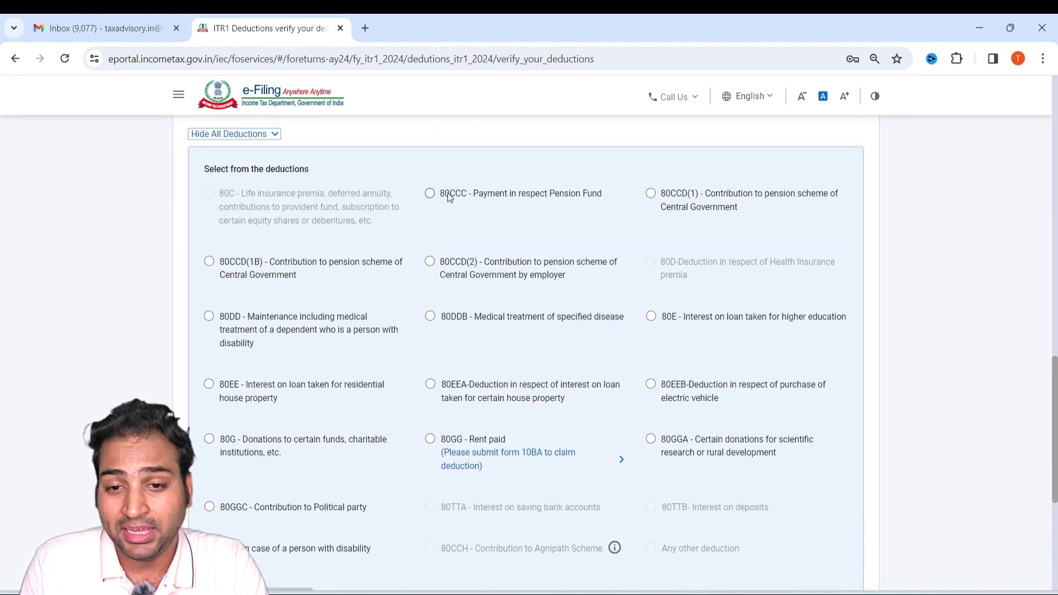
left_click_drag(504, 193, 551, 190)
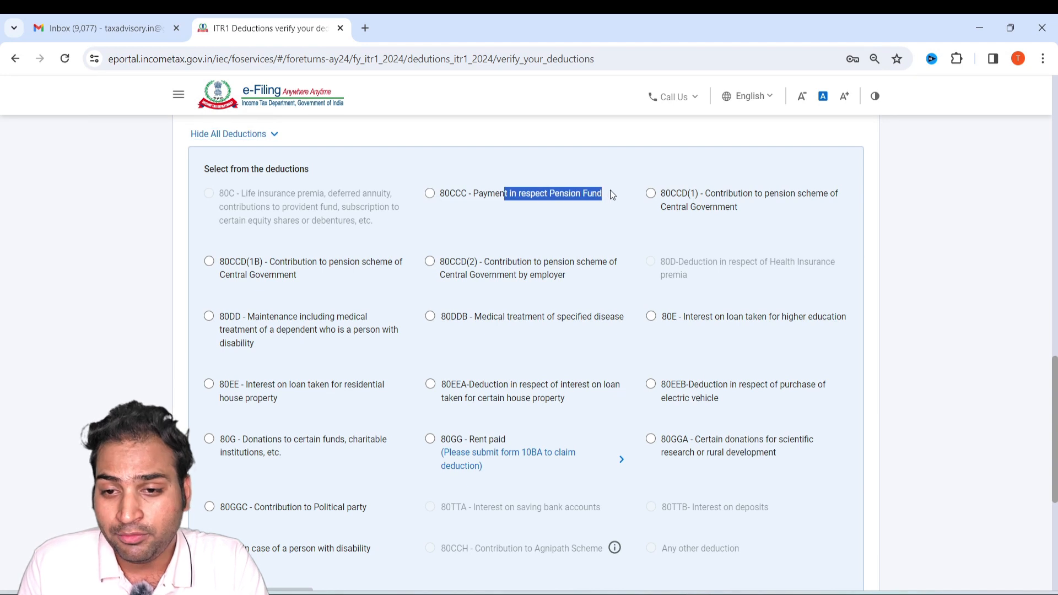
left_click_drag(710, 193, 744, 194)
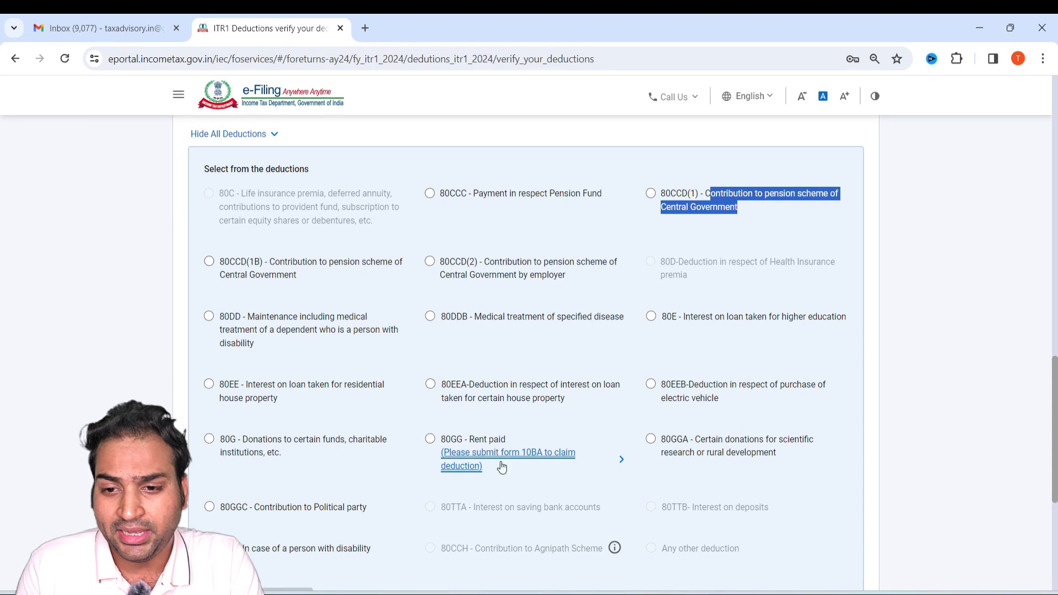
scroll(647, 408, "down", 3)
left_click_drag(265, 299, 331, 311)
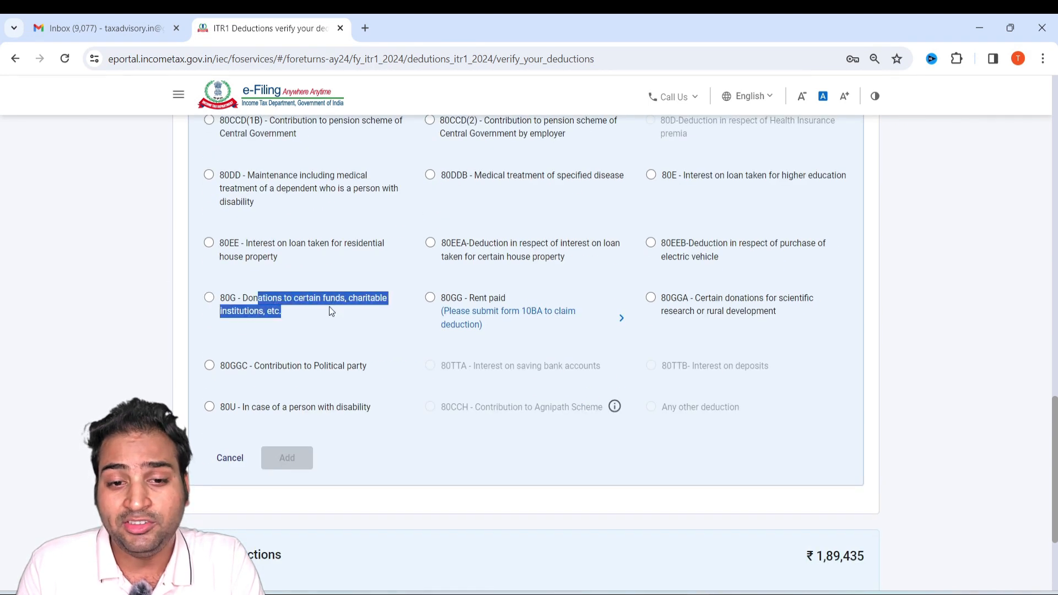
key("alt")
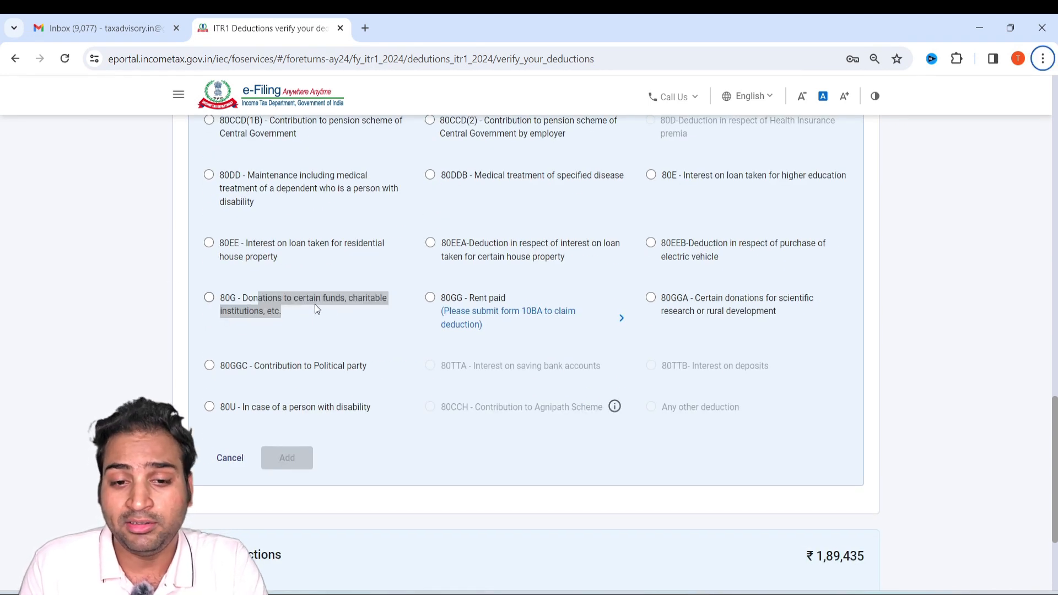
Start an 80G deduction and set the donation type to Donations entitled for 100% deduction without qualifying limit.
left_click(340, 317)
left_click(287, 458)
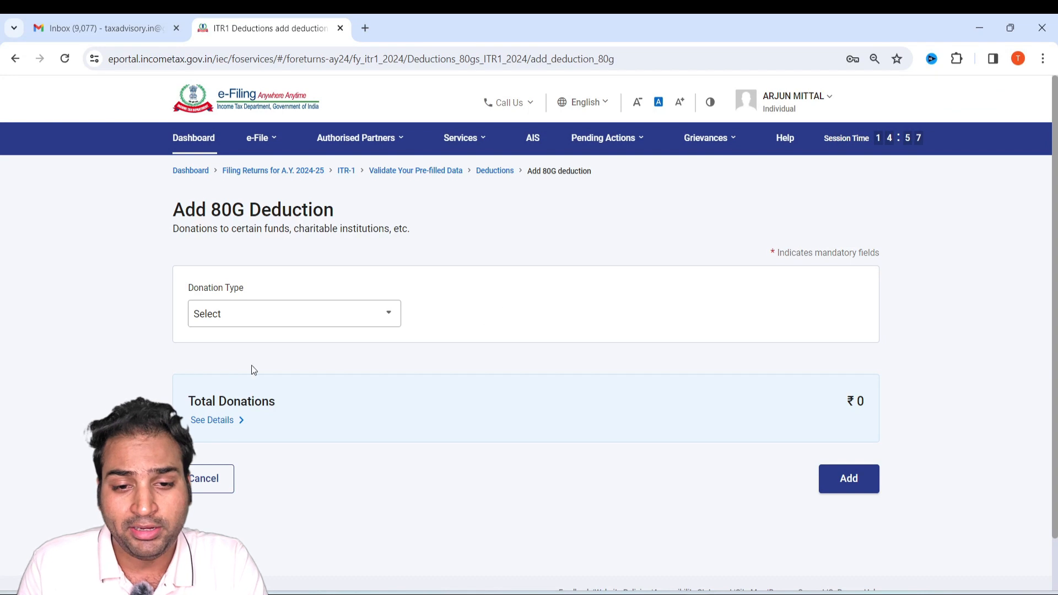
left_click(274, 324)
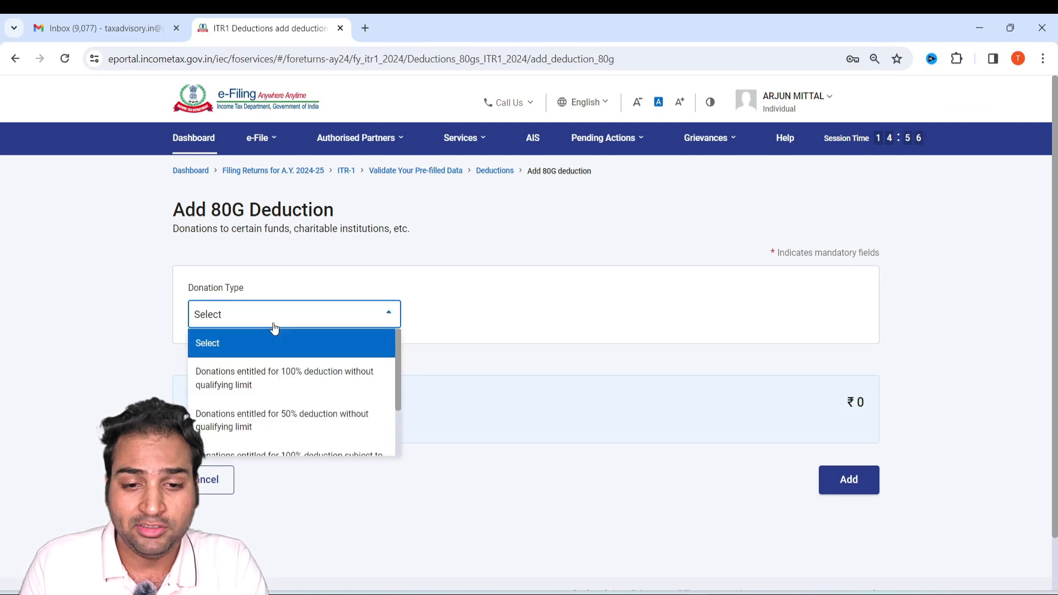
scroll(302, 396, "down", 2)
scroll(317, 377, "up", 2)
left_click(325, 380)
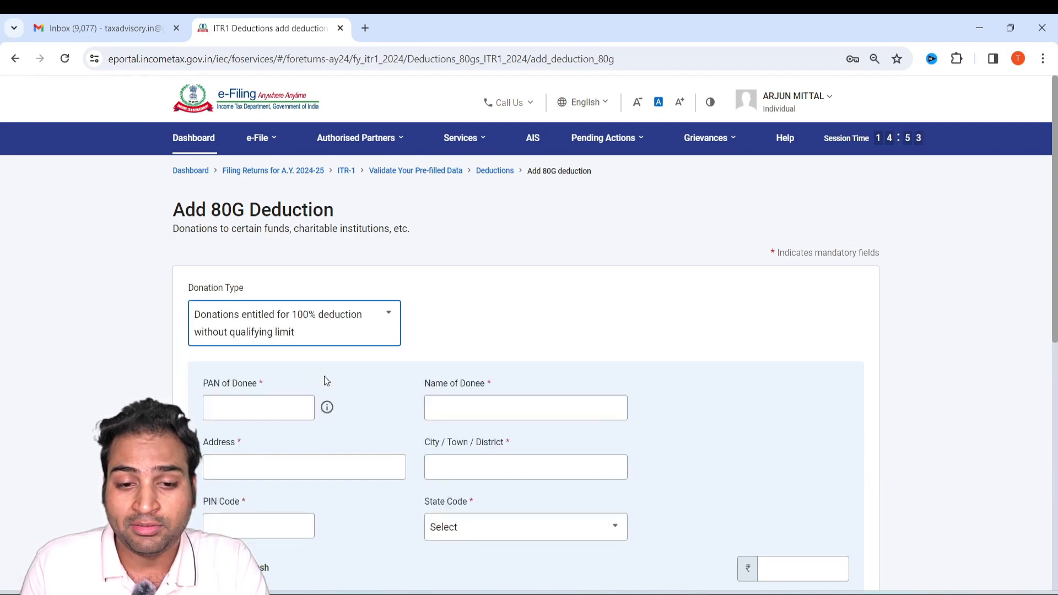
Go through the donee detail and donation amount fields of the 80G form, then cancel the deduction.
scroll(706, 435, "down", 4)
scroll(508, 413, "down", 2)
scroll(437, 368, "up", 3)
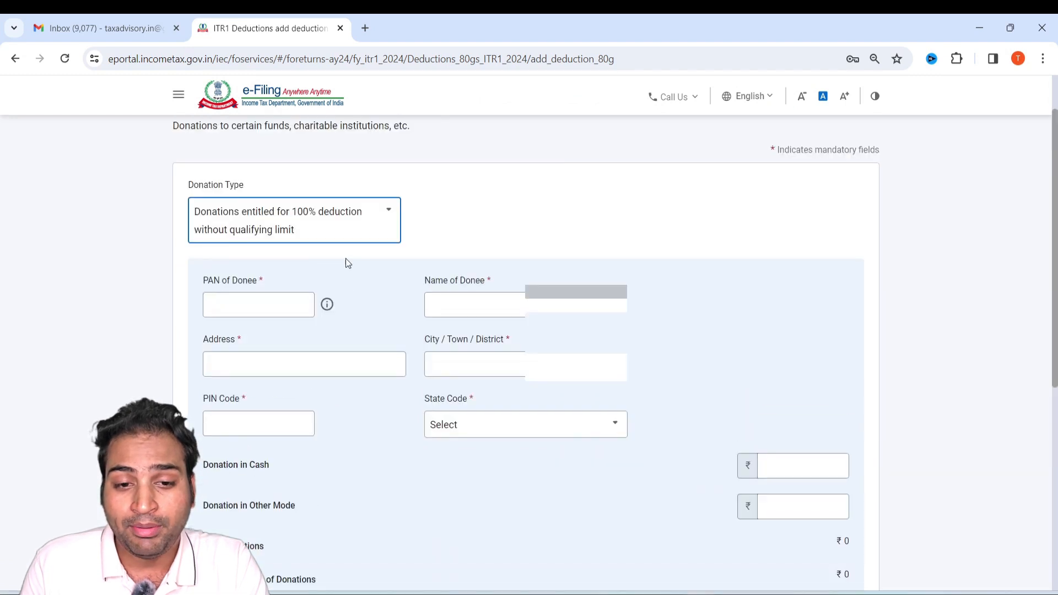
left_click(274, 308)
left_click(537, 305)
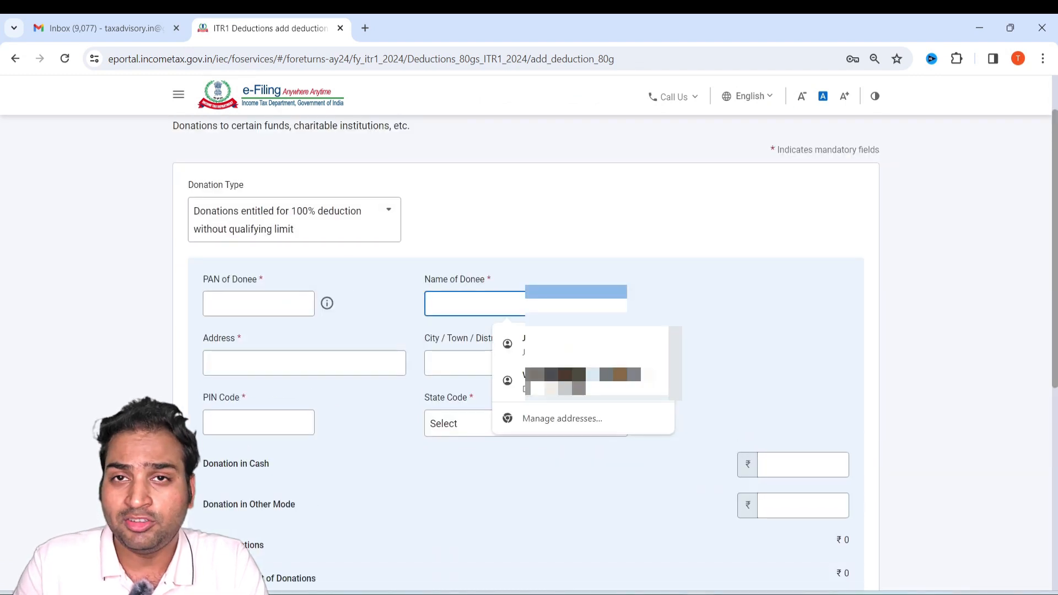
left_click(339, 361)
left_click(478, 520)
scroll(478, 520, "down", 4)
left_click(755, 258)
left_click(812, 293)
scroll(530, 312, "down", 2)
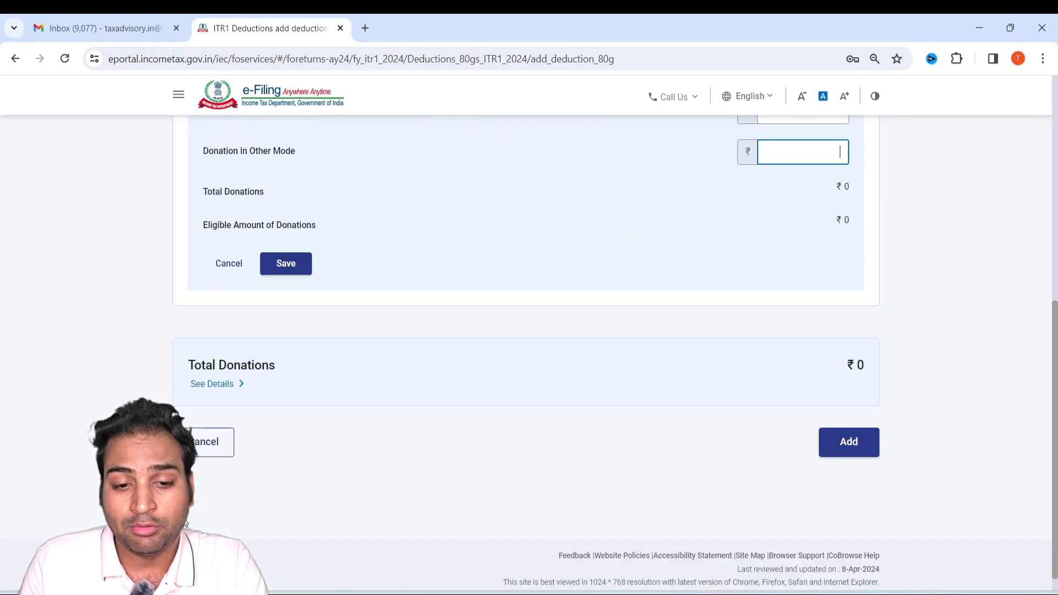
left_click(209, 443)
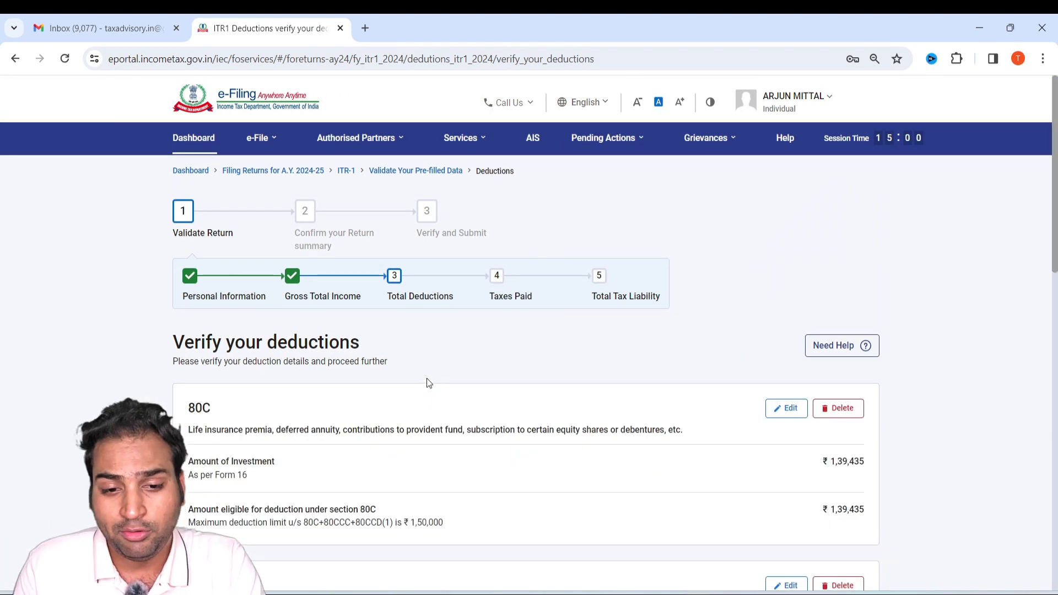
Confirm the verified deductions and return to the return summary.
scroll(429, 383, "down", 8)
scroll(551, 433, "down", 6)
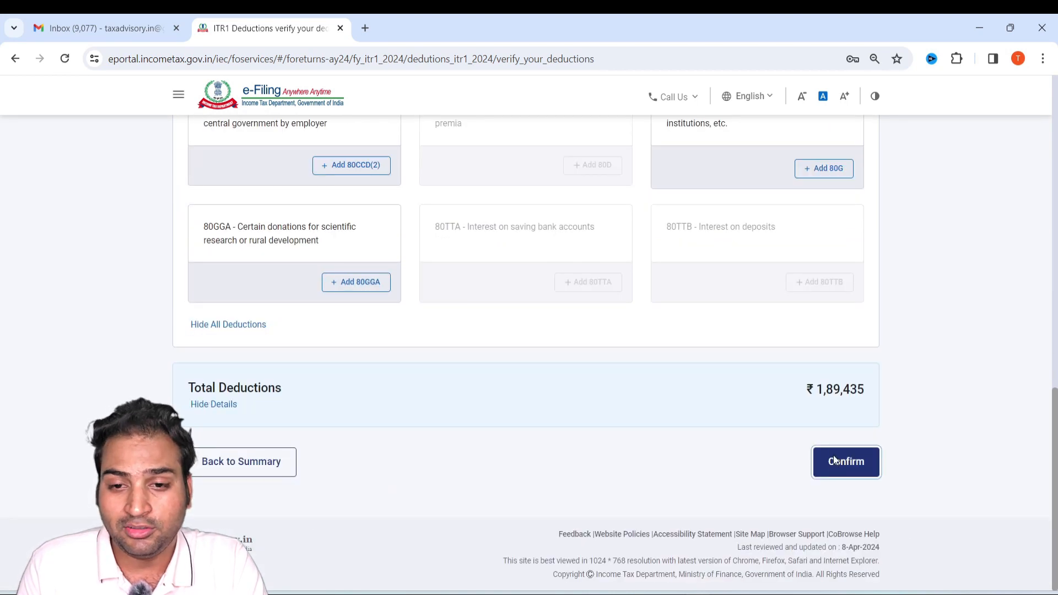
left_click(834, 461)
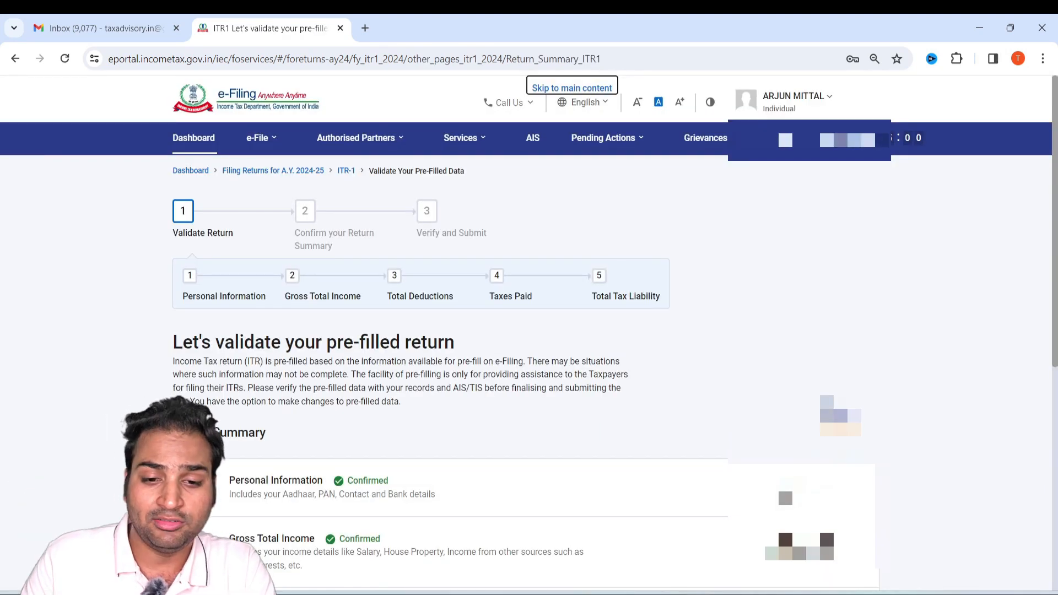
Open the Tax Paid section from the return summary and confirm the taxes paid details.
scroll(588, 425, "down", 7)
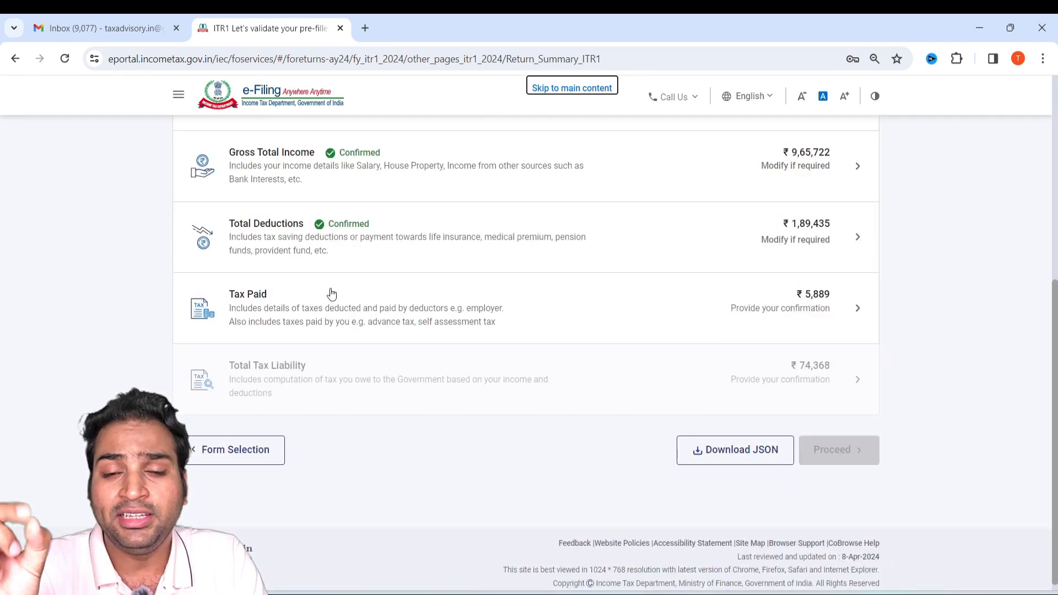
left_click(331, 293)
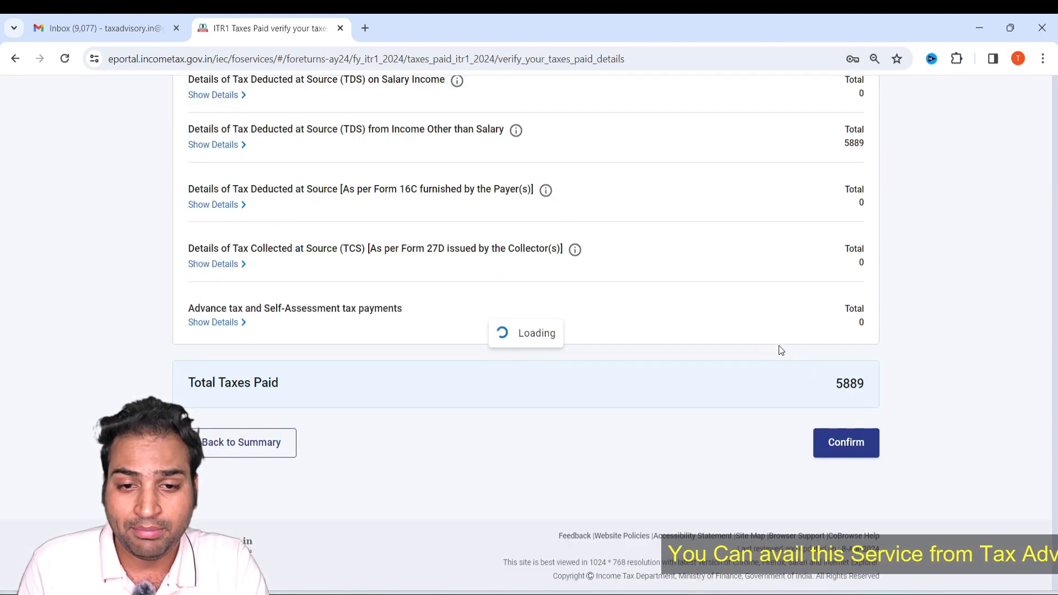
scroll(695, 319, "down", 7)
left_click(820, 439)
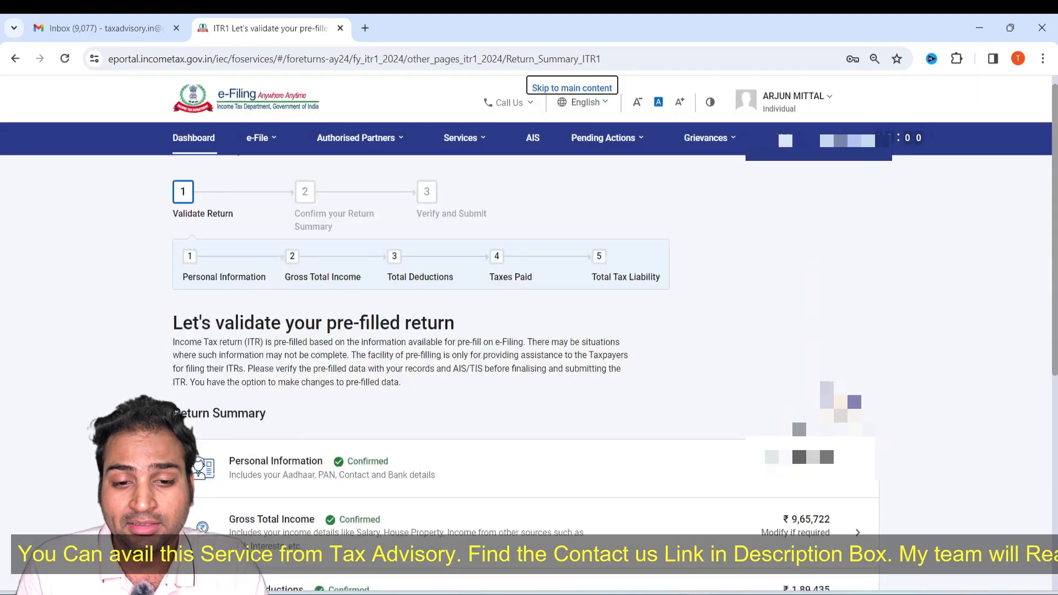
Open the Total Tax Liability section and review its computation of income.
scroll(555, 368, "down", 7)
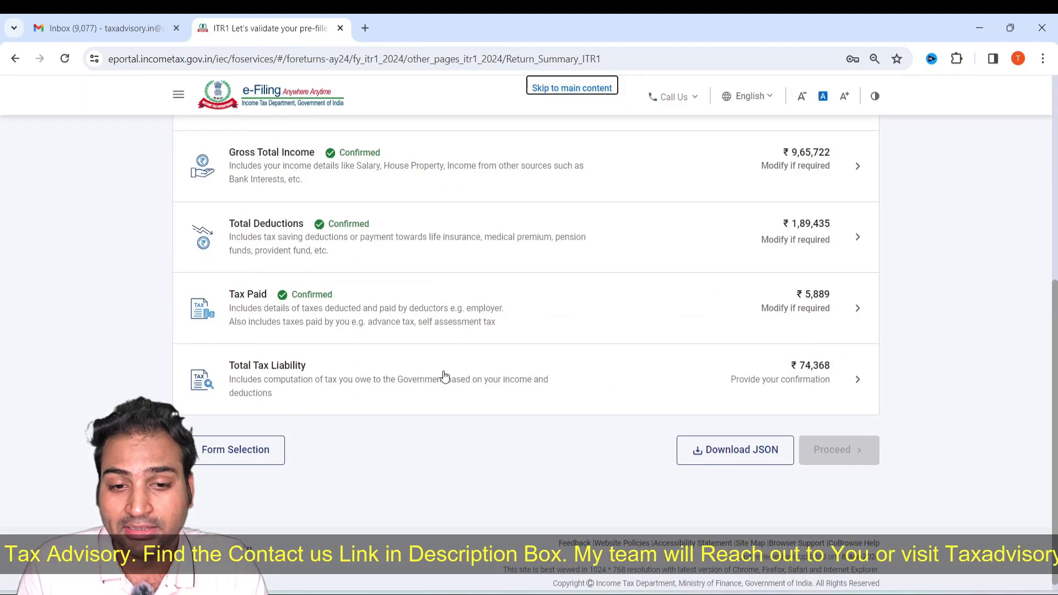
left_click(445, 375)
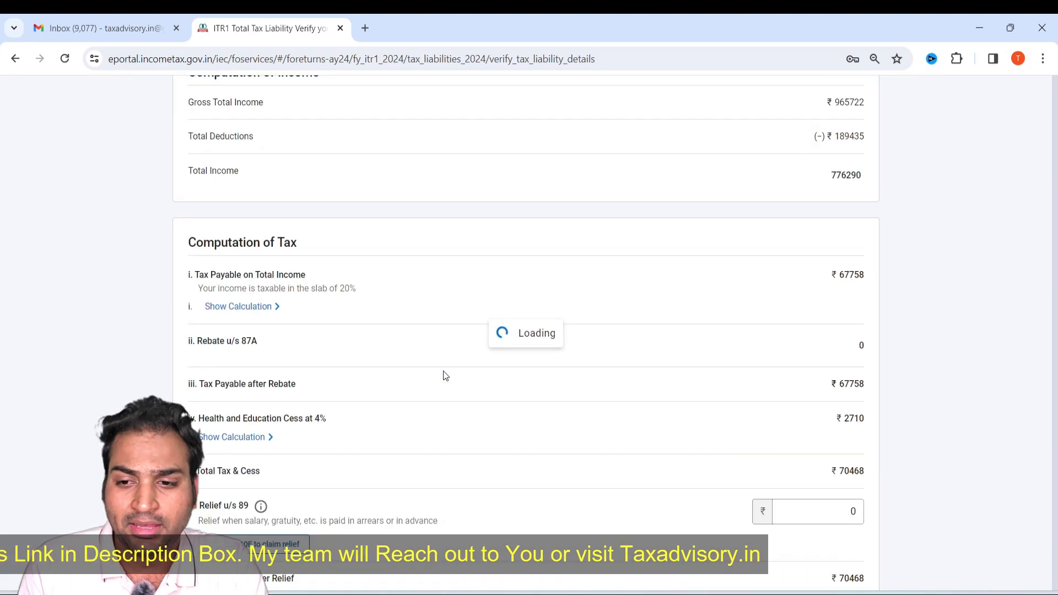
scroll(445, 376, "down", 15)
scroll(445, 375, "down", 2)
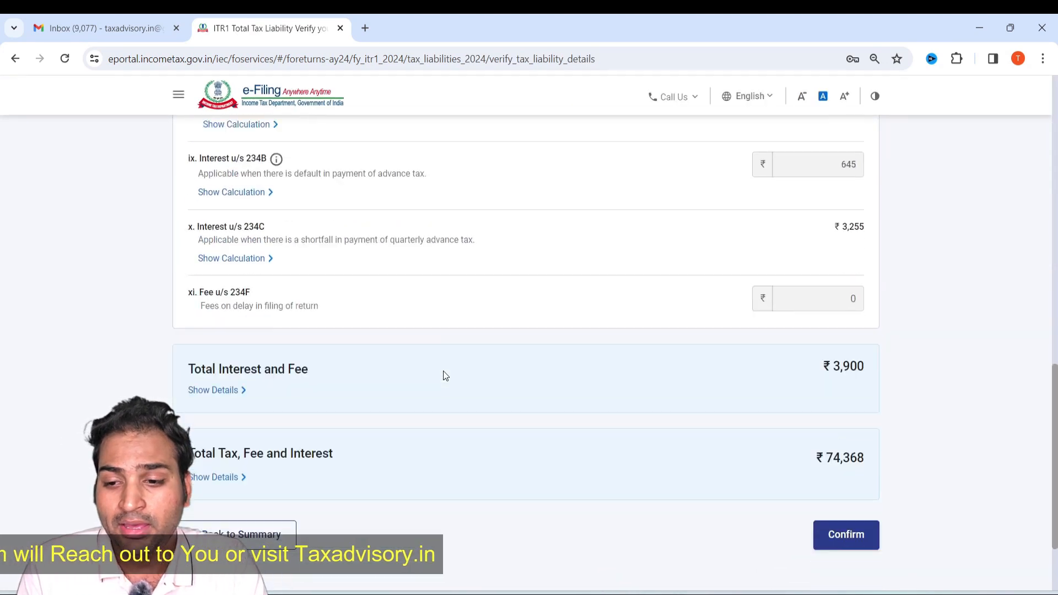
scroll(825, 373, "up", 6)
scroll(824, 372, "up", 7)
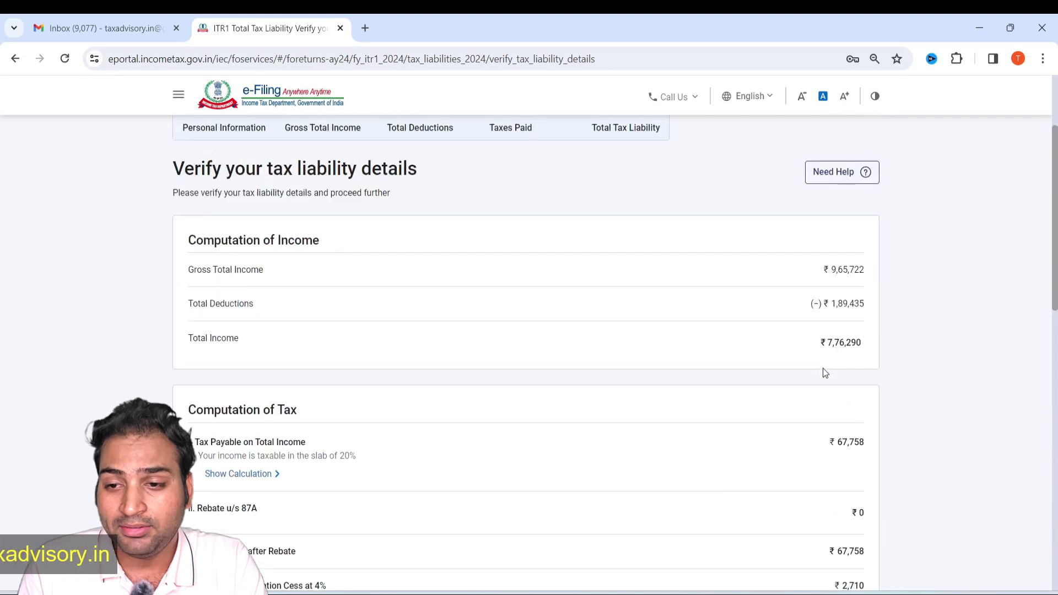
left_click_drag(217, 270, 259, 313)
left_click(212, 321)
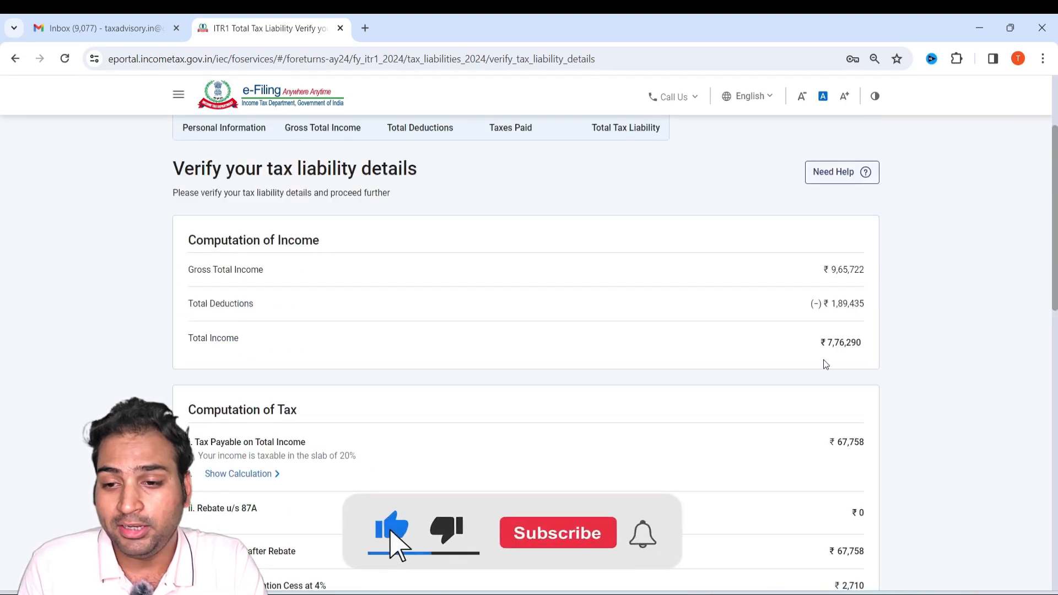
Check the computation of tax, cess, interest and fees, then confirm the total tax liability.
scroll(526, 376, "down", 4)
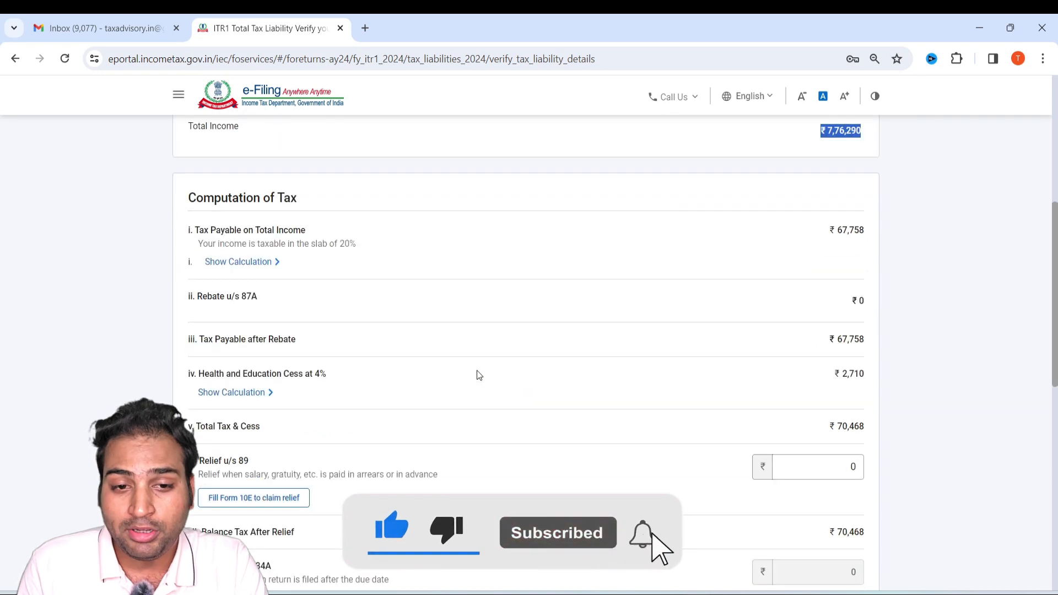
left_click_drag(863, 230, 834, 234)
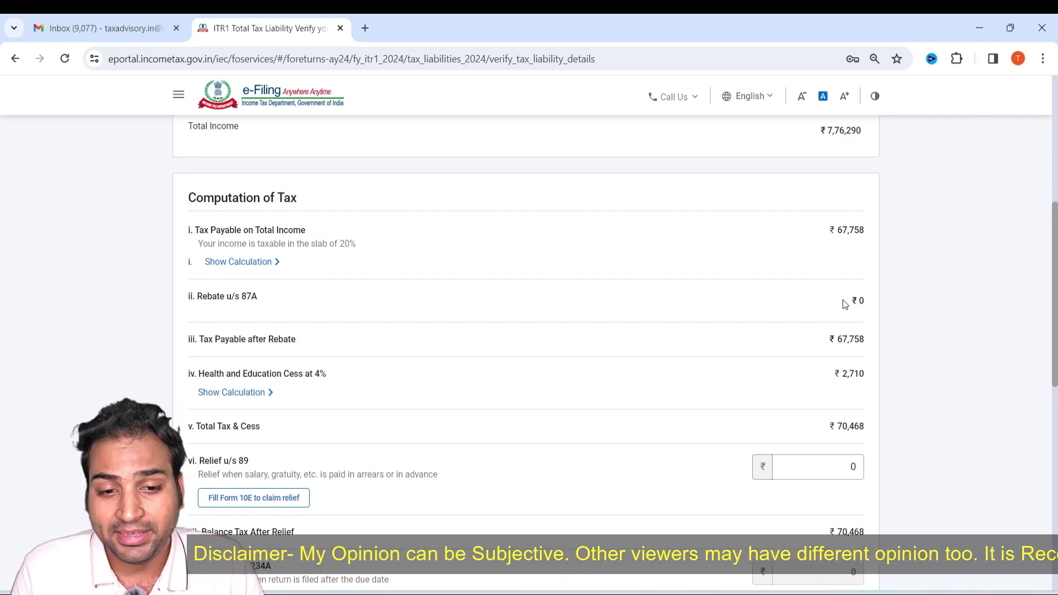
left_click_drag(858, 374, 809, 373)
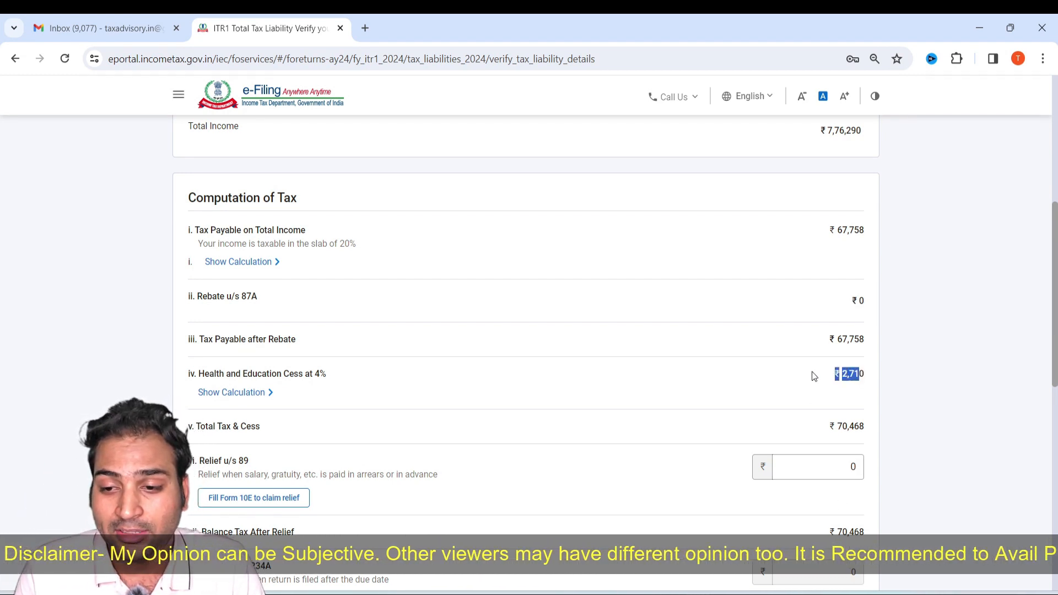
scroll(672, 469, "down", 3)
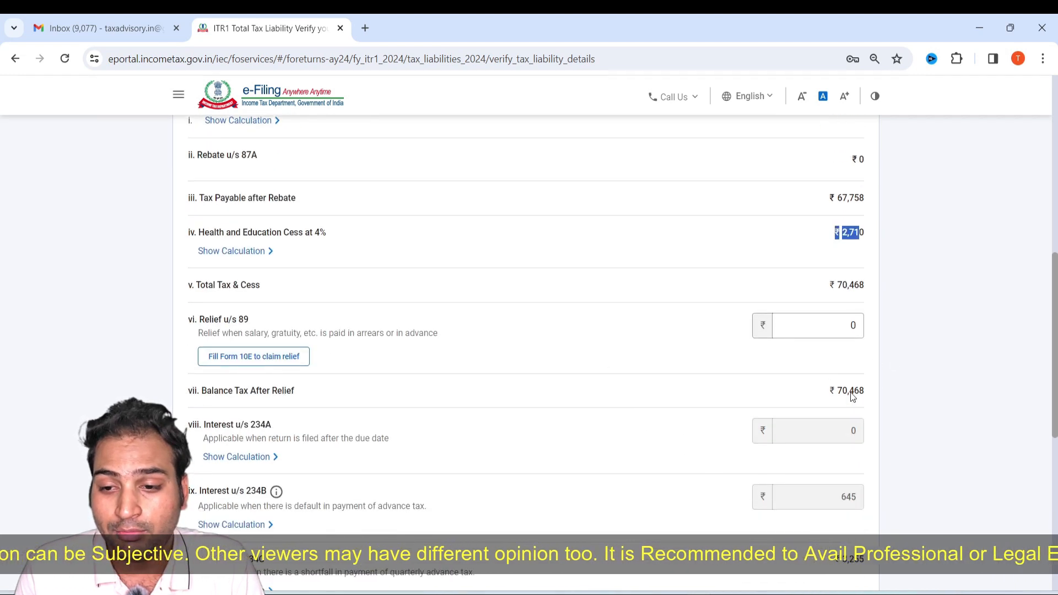
scroll(832, 384, "down", 5)
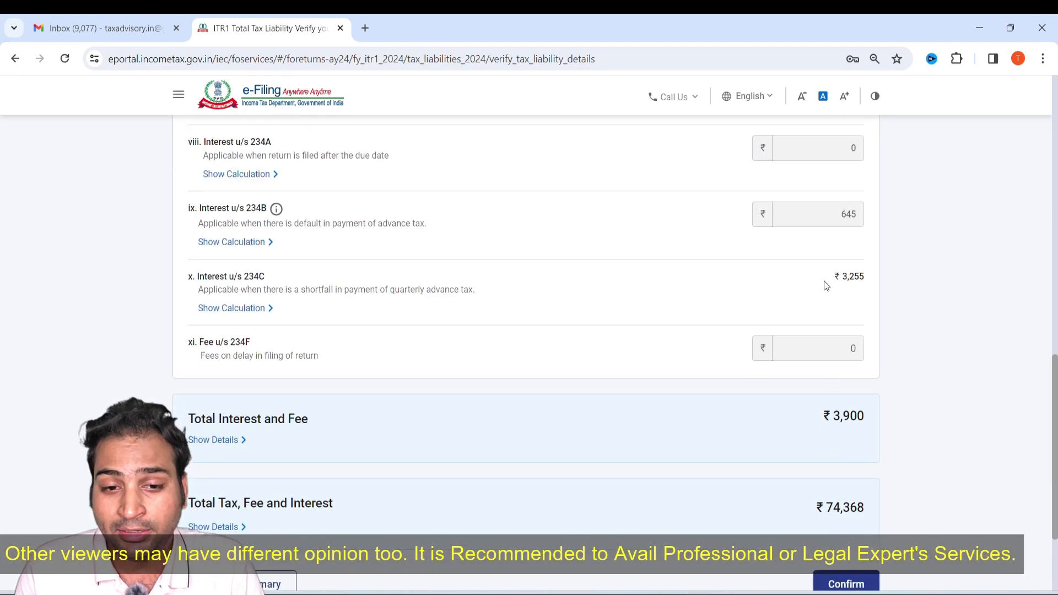
scroll(817, 460, "down", 3)
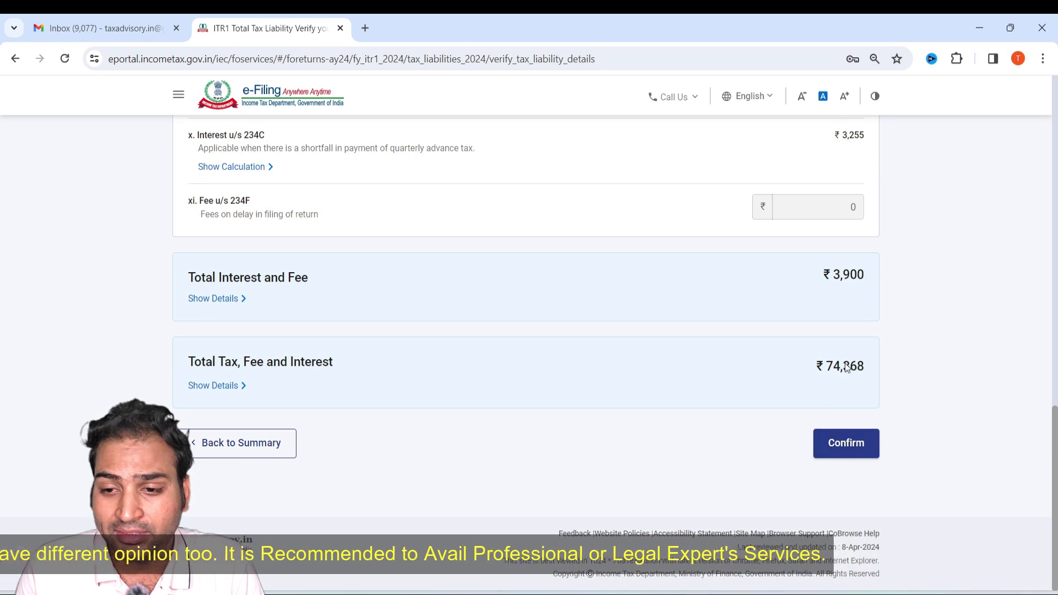
left_click(846, 443)
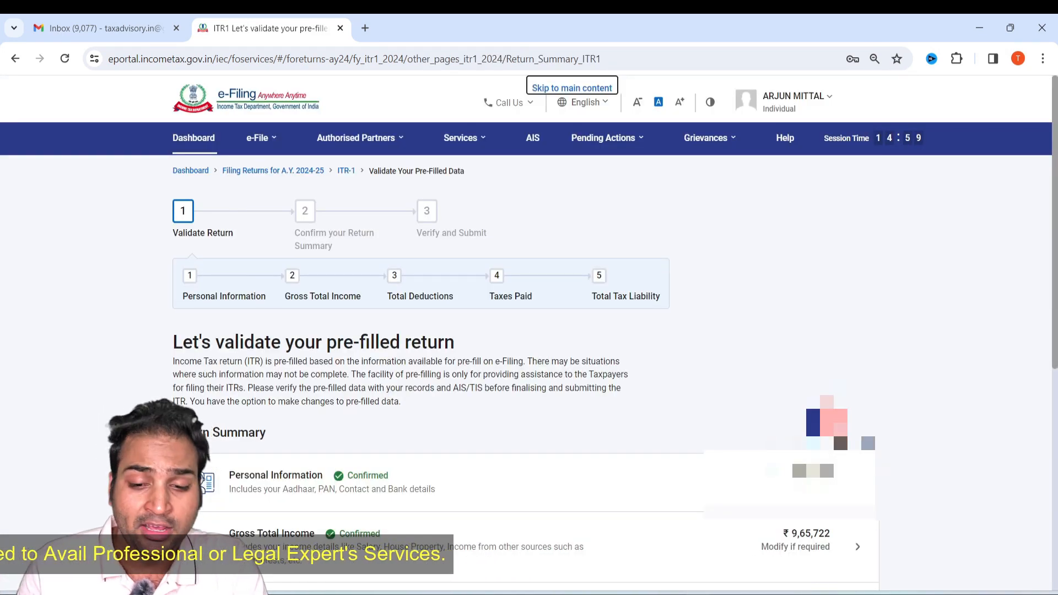
scroll(656, 439, "down", 8)
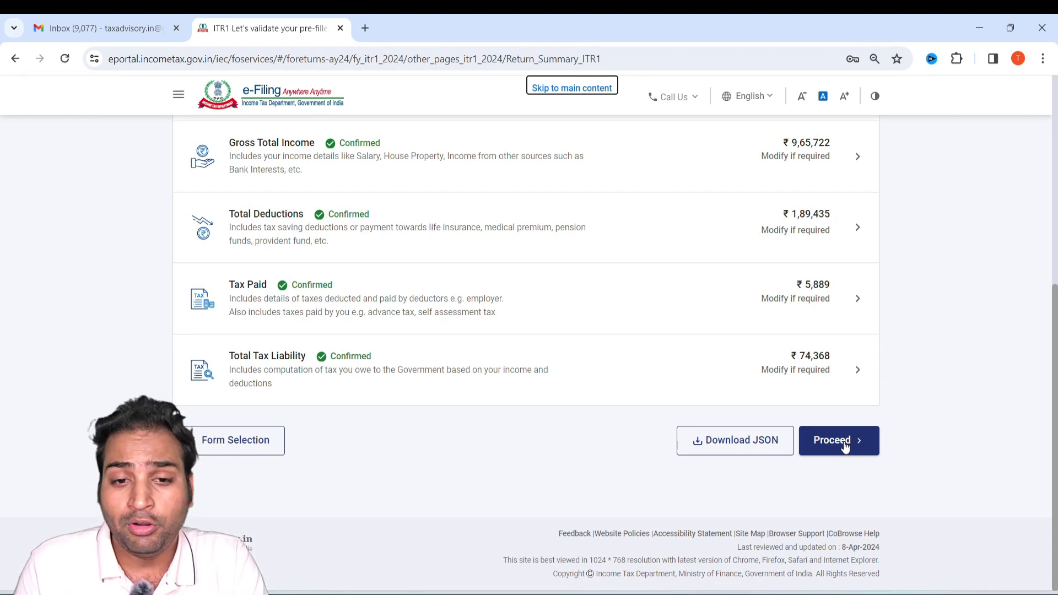
scroll(519, 421, "up", 7)
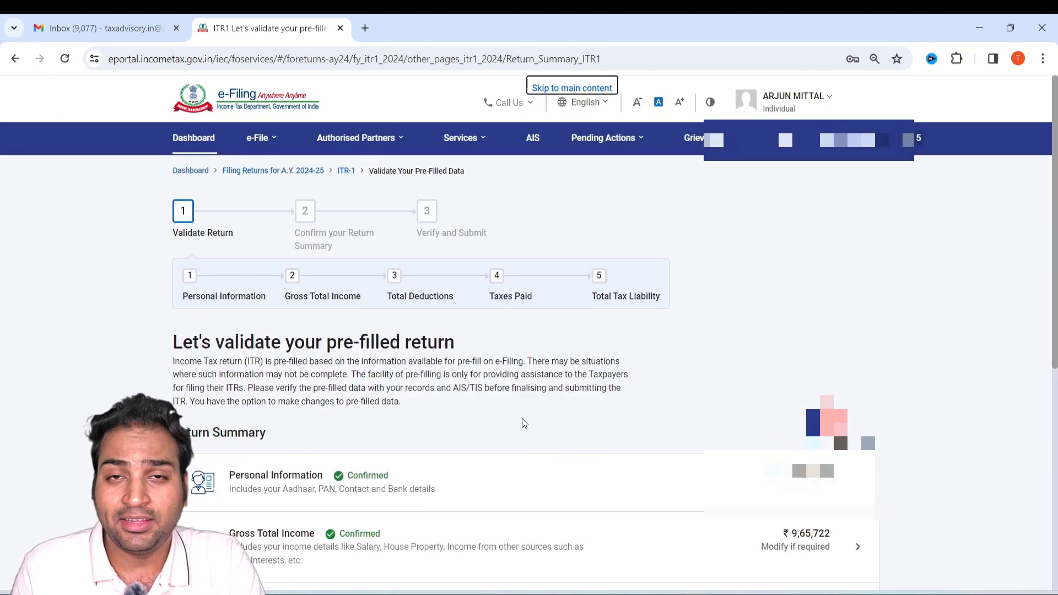